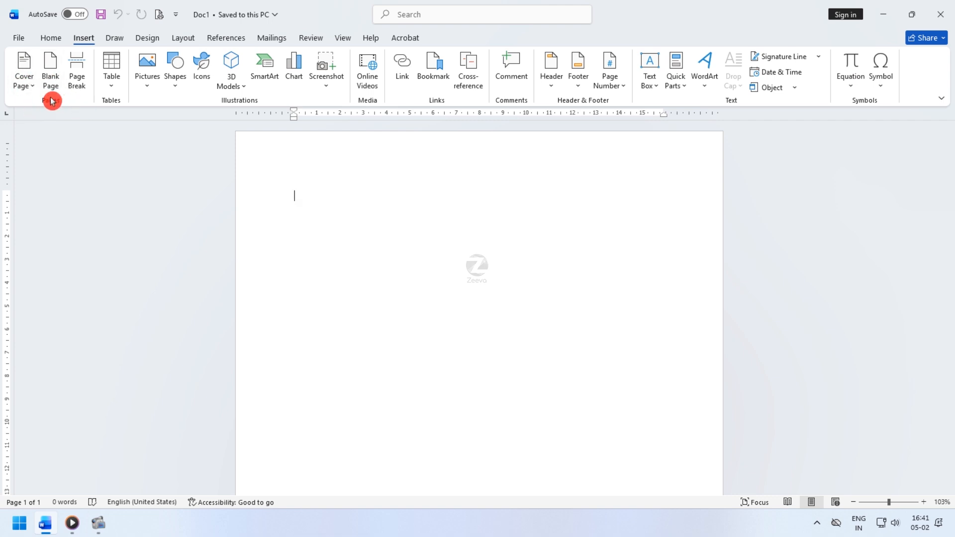
- Generate sample paragraphs of placeholder text with the =rand() formula
text(=)
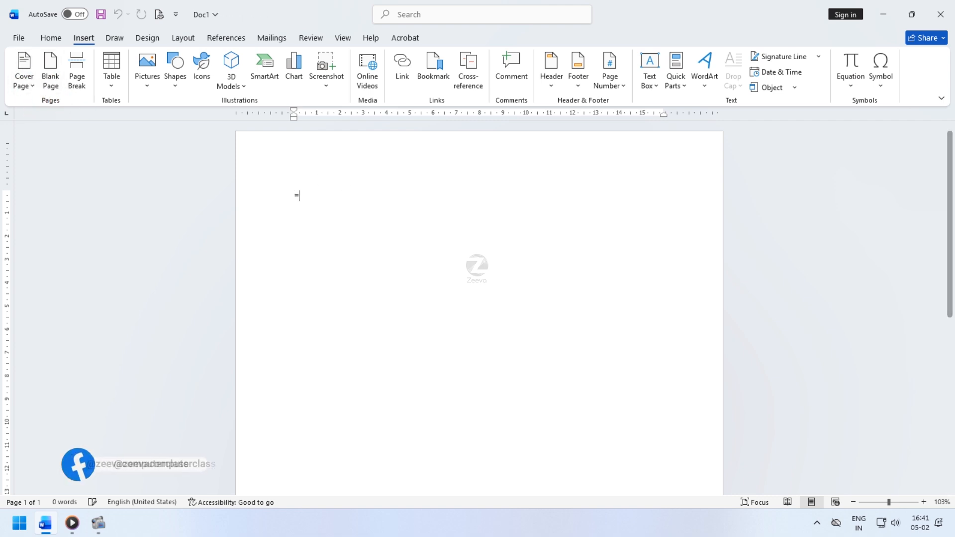
text(rand())
key(Return)
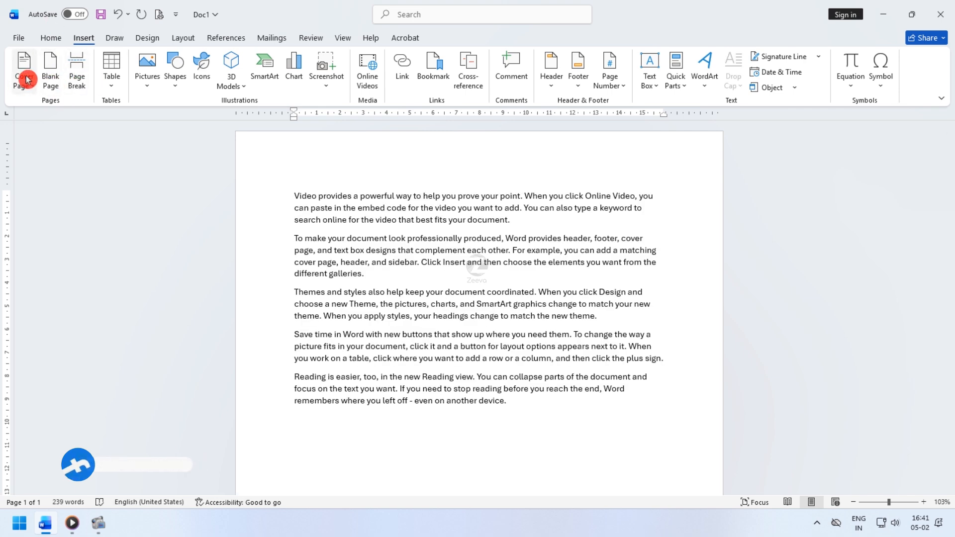
- Insert a blank page after the sample text
click(52, 78)
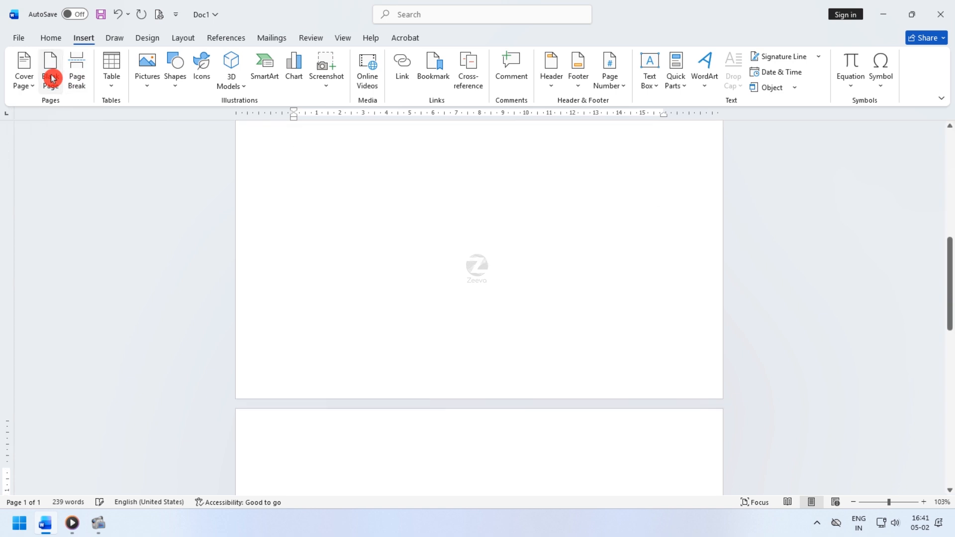
scroll(442, 354, up, 5)
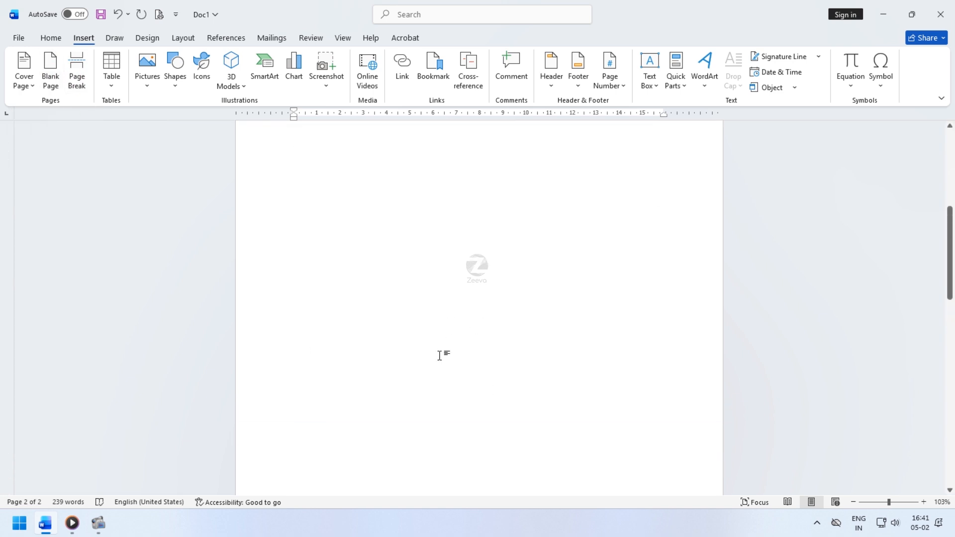
scroll(440, 355, up, 4)
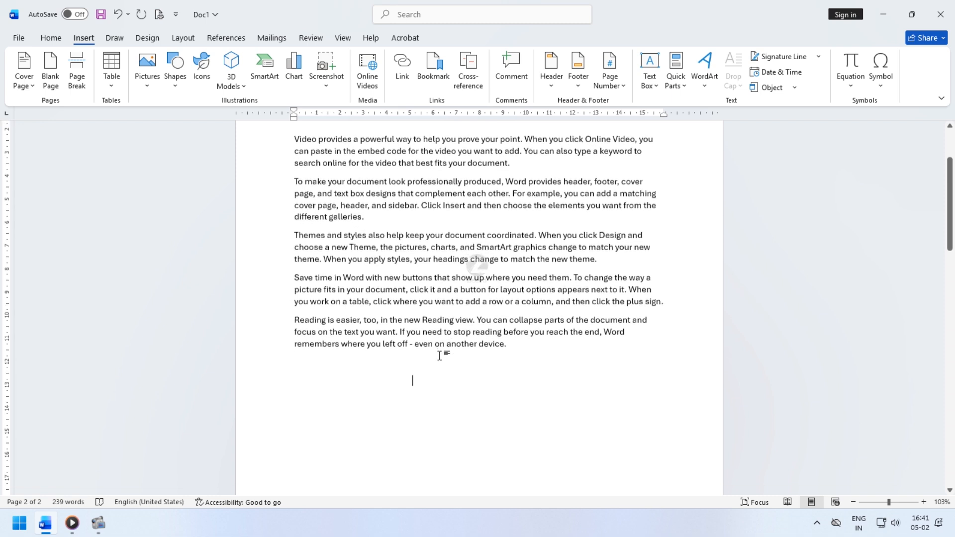
scroll(441, 353, down, 4)
- Examine the document's pages through the navigation pane's page thumbnails and different zoom levels
click(31, 504)
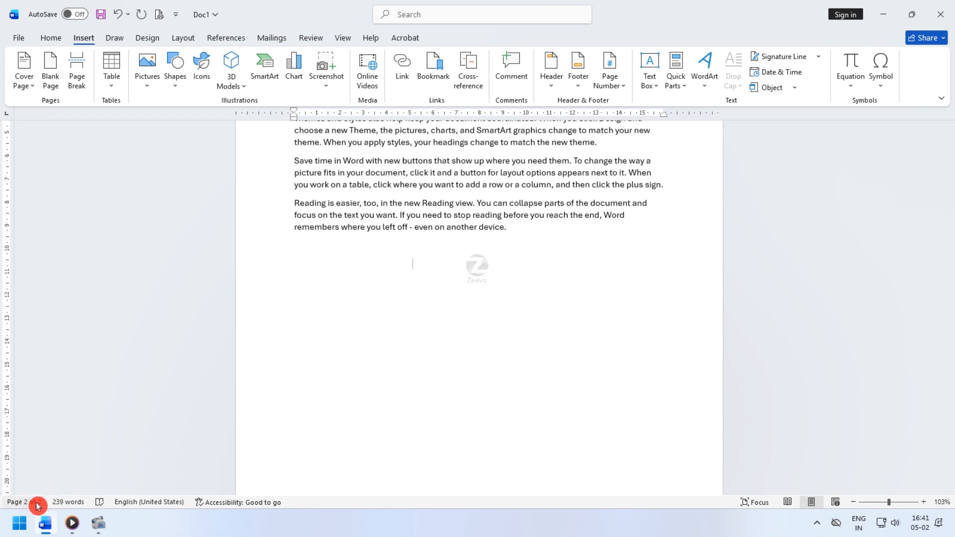
click(37, 507)
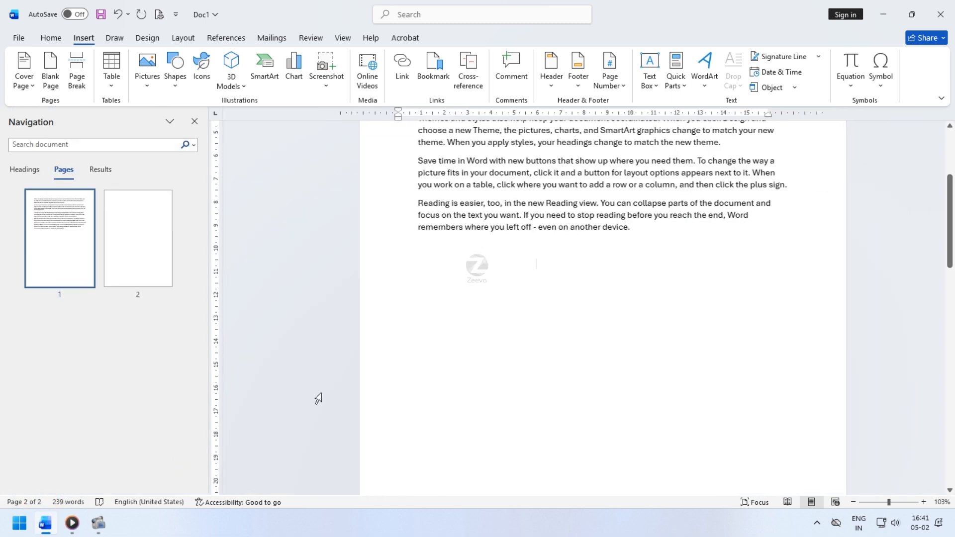
click(165, 261)
click(49, 247)
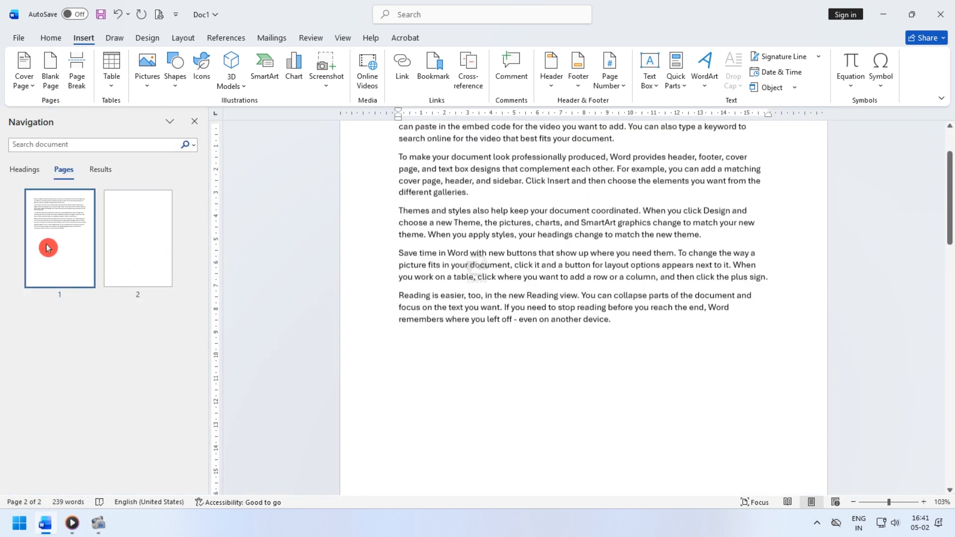
click(194, 124)
scroll(554, 358, up, 3)
drag(889, 503, 866, 508)
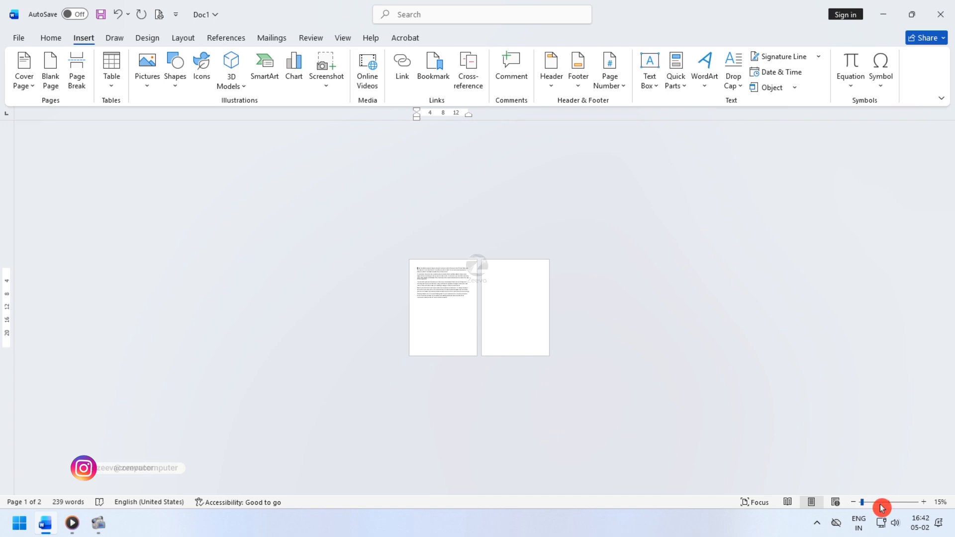
click(889, 506)
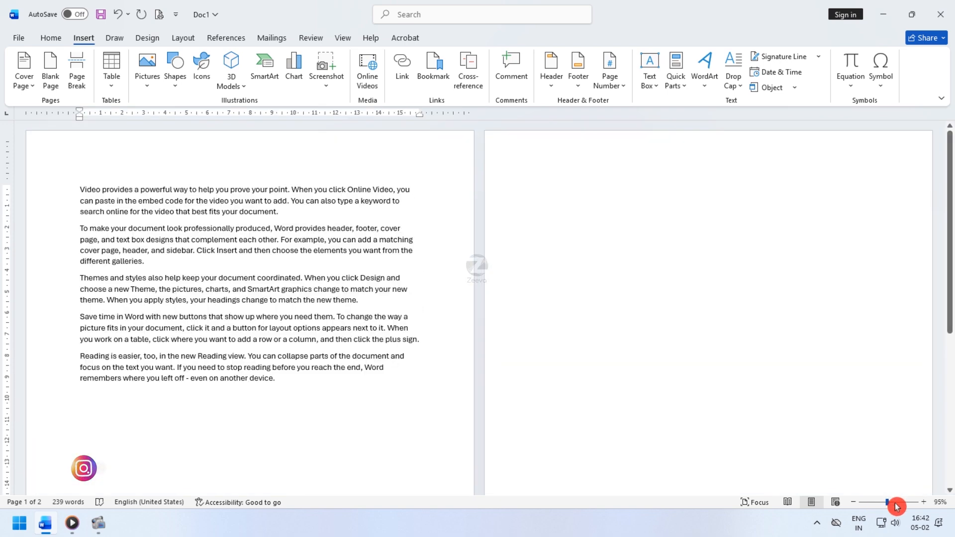
scroll(566, 323, up, 4)
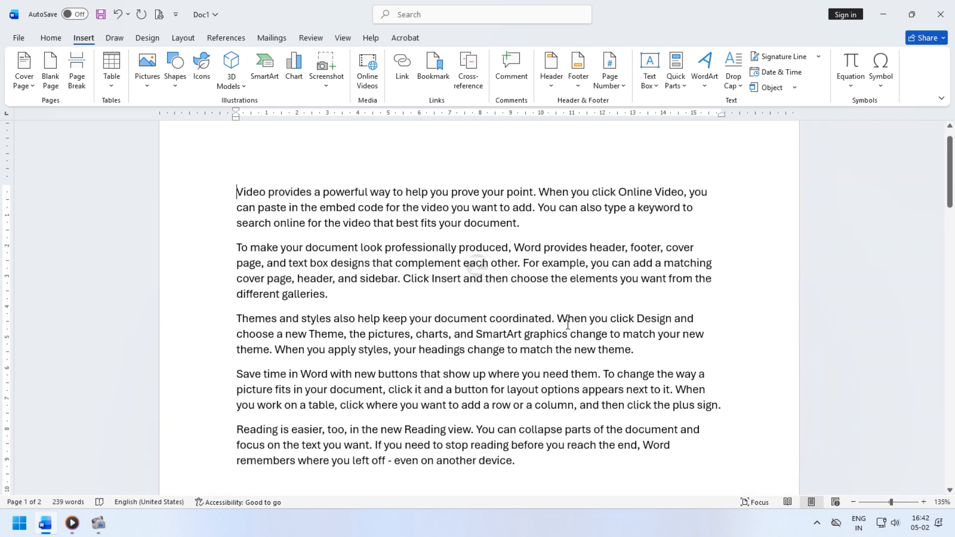
scroll(567, 324, down, 4)
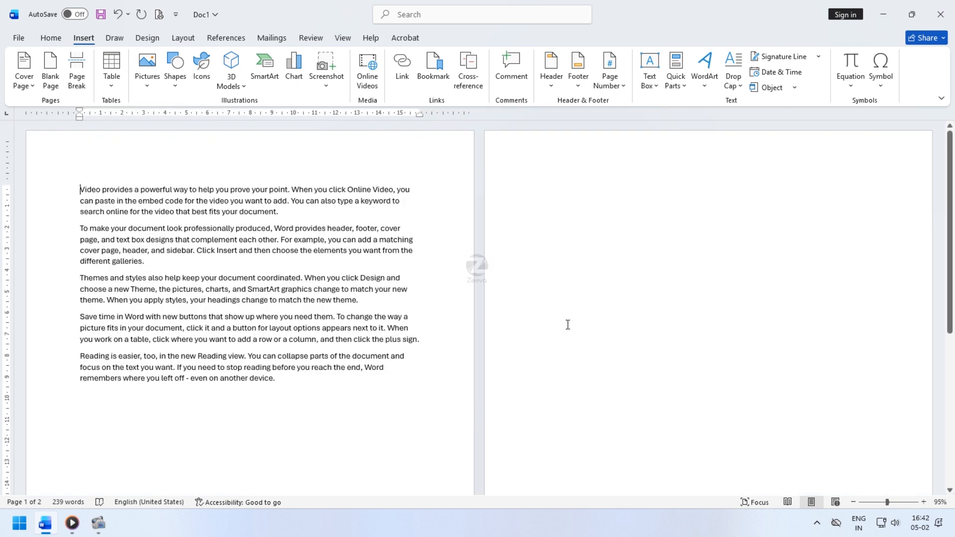
scroll(568, 324, up, 1)
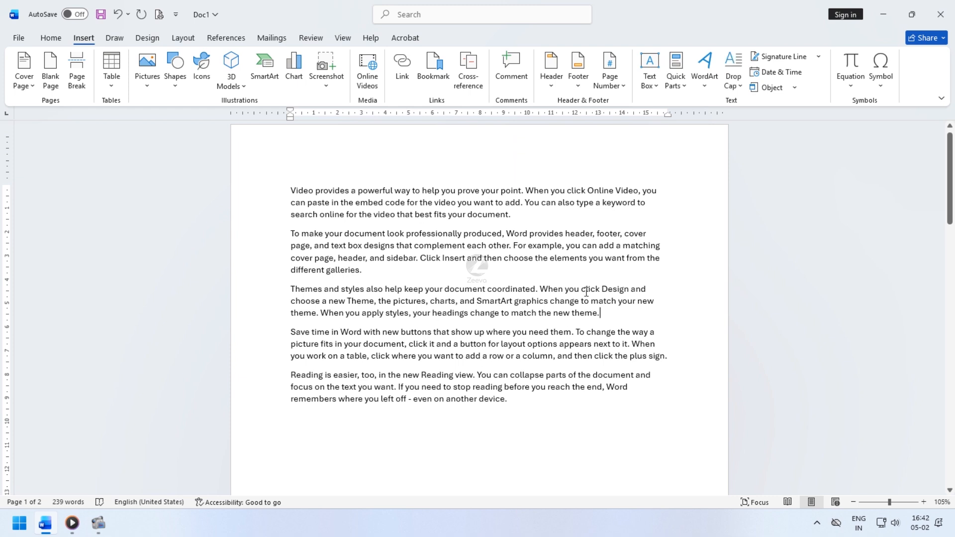
- Insert a blank page after the third paragraph, then delete it again
click(58, 70)
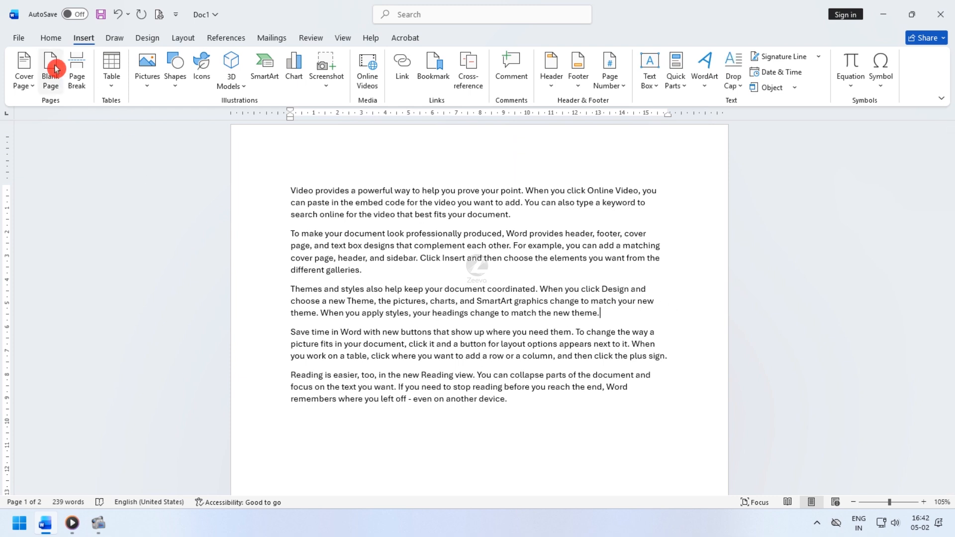
click(56, 69)
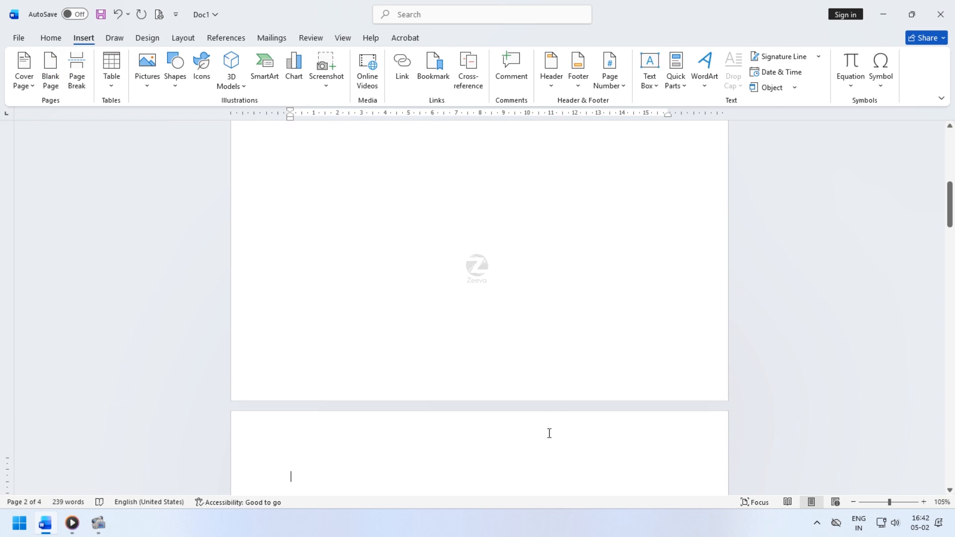
scroll(548, 435, down, 2)
scroll(452, 428, down, 6)
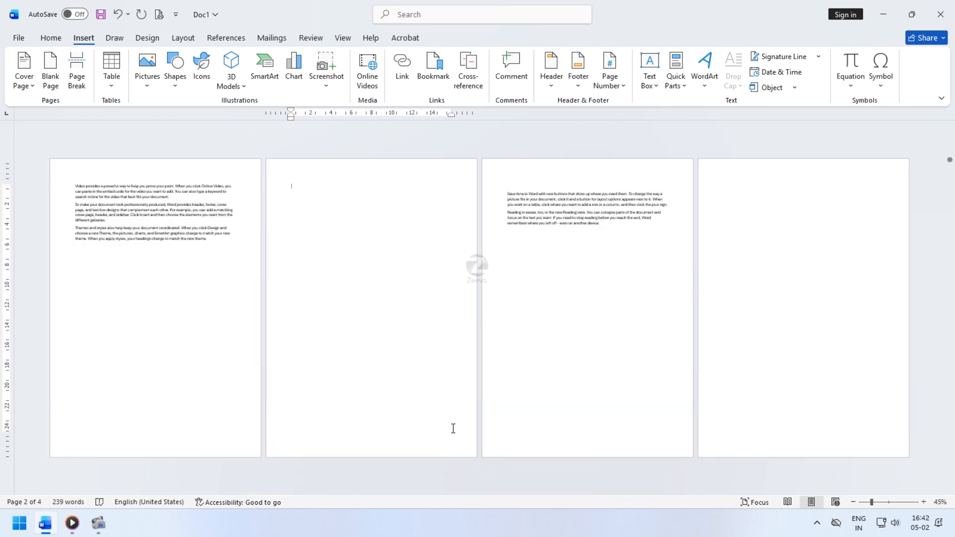
scroll(453, 428, down, 3)
scroll(452, 429, up, 3)
key(BackSpace)
key(BackSpace)
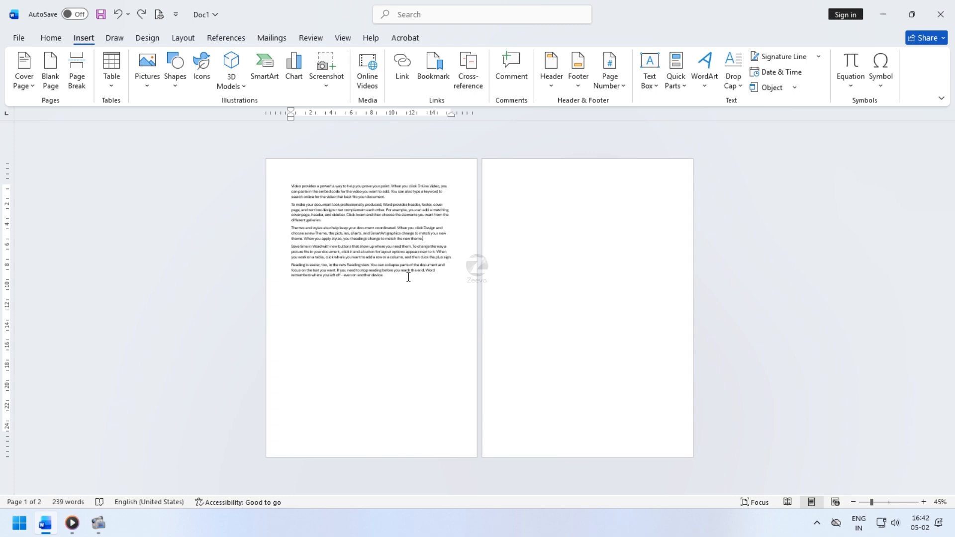
- Insert another blank page, then undo it
click(52, 67)
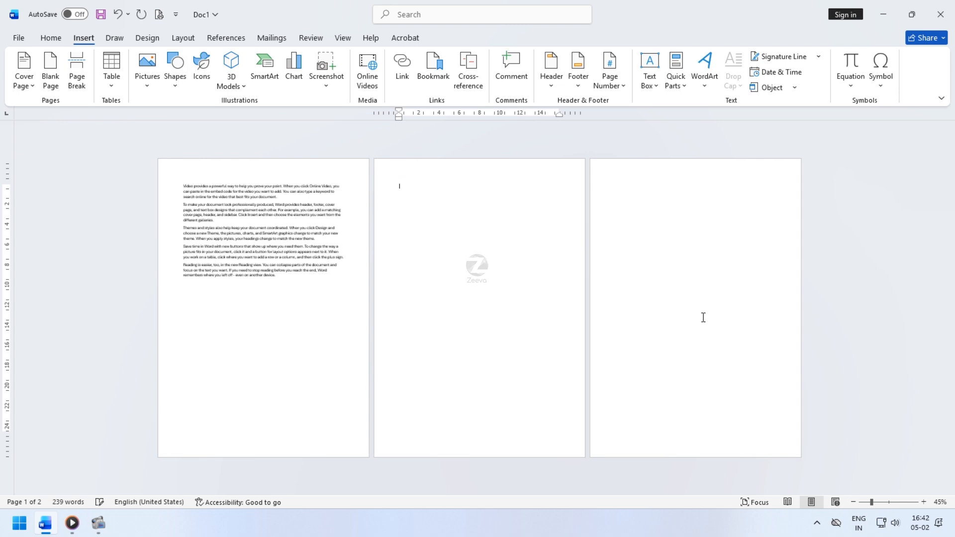
click(118, 14)
scroll(413, 288, up, 1)
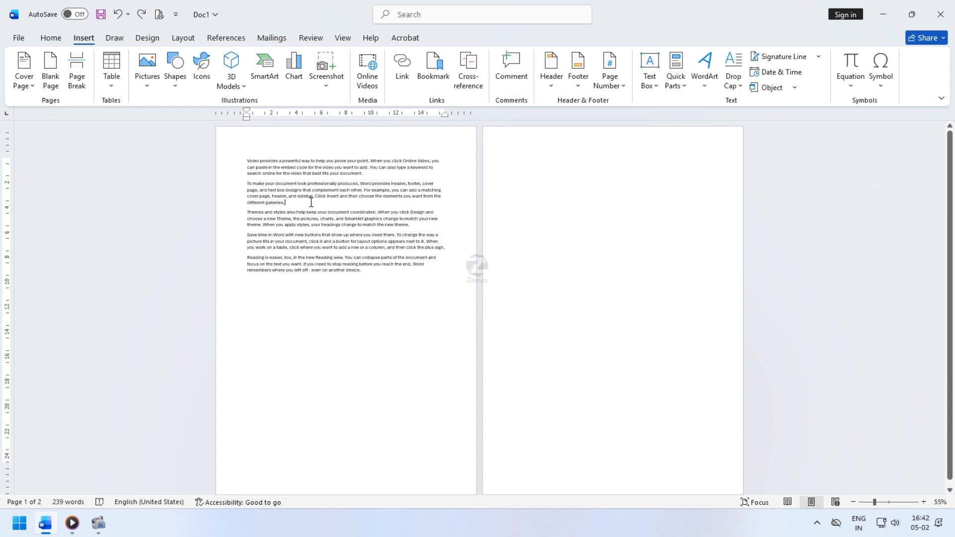
- Insert a page break after the second paragraph so the remaining text starts on a new page
click(76, 65)
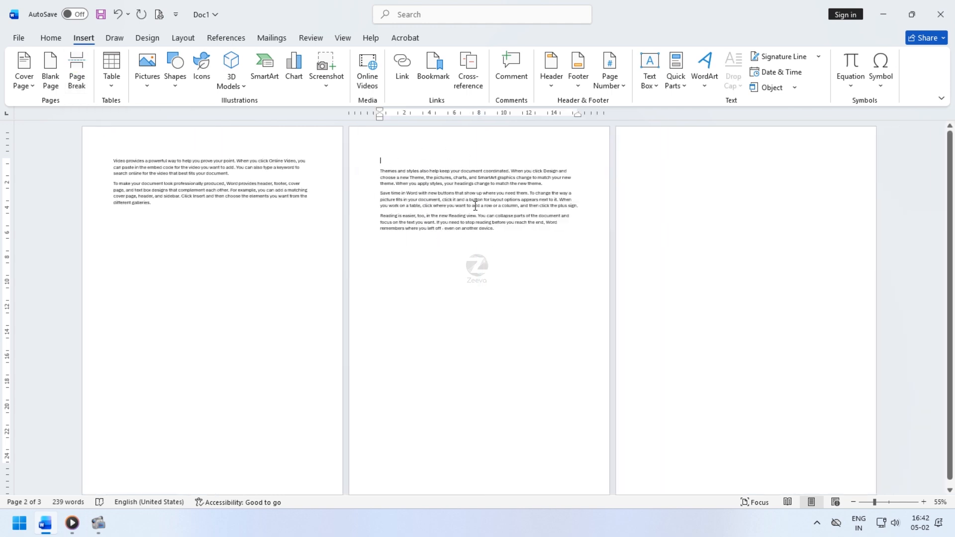
key(ctrl+z)
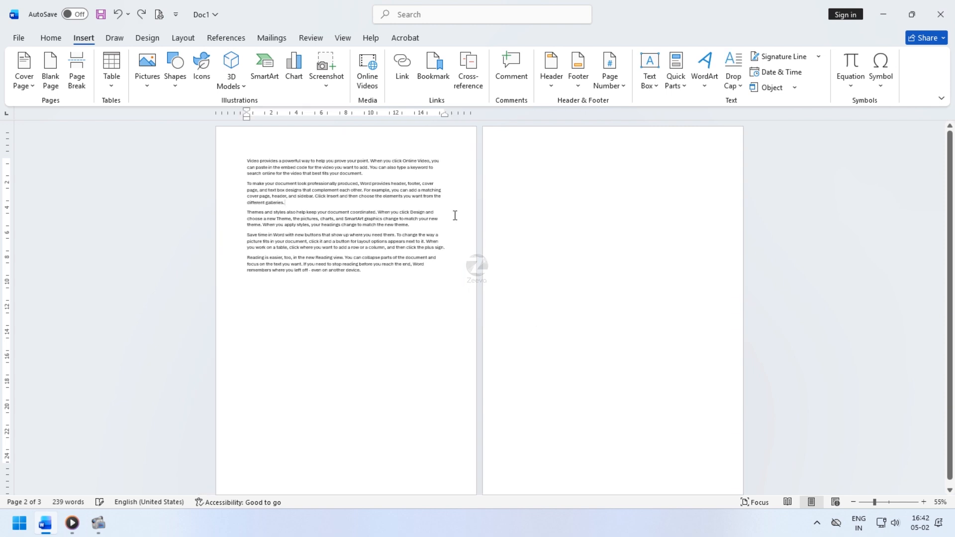
click(76, 70)
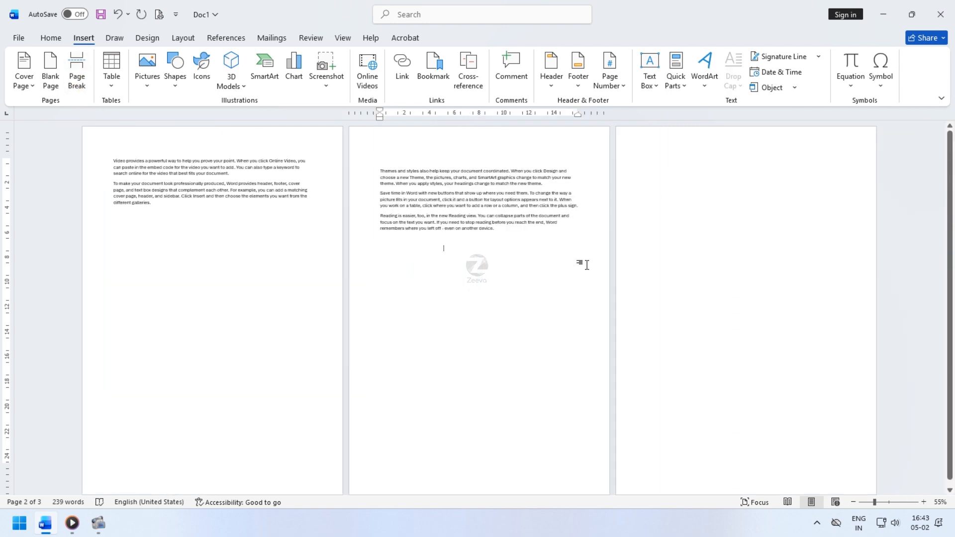
ctrl+scroll(587, 265, up, 5)
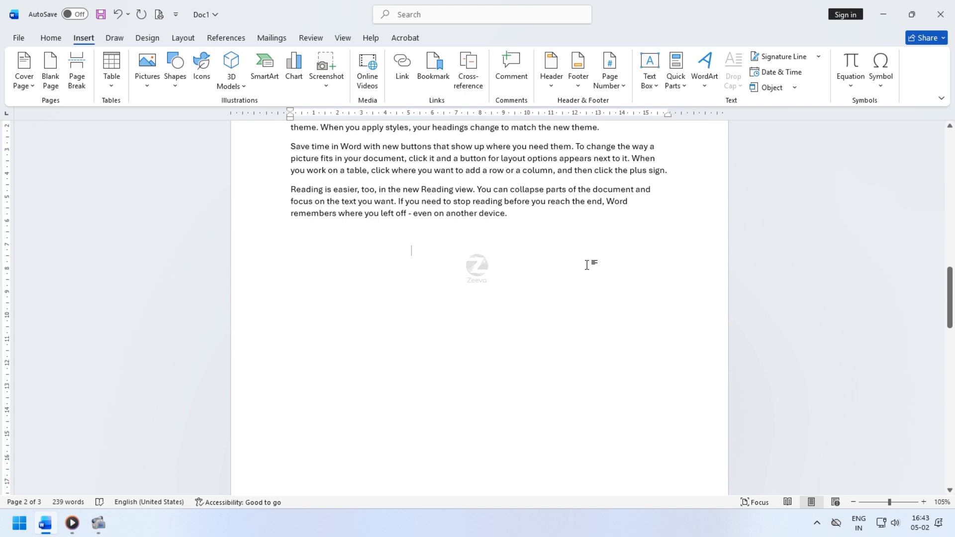
scroll(587, 265, up, 6)
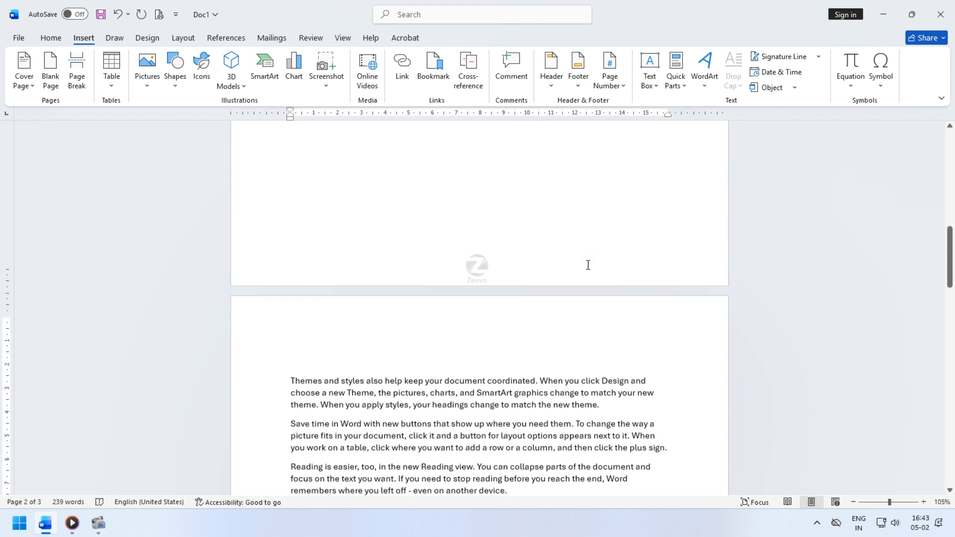
scroll(588, 266, down, 4)
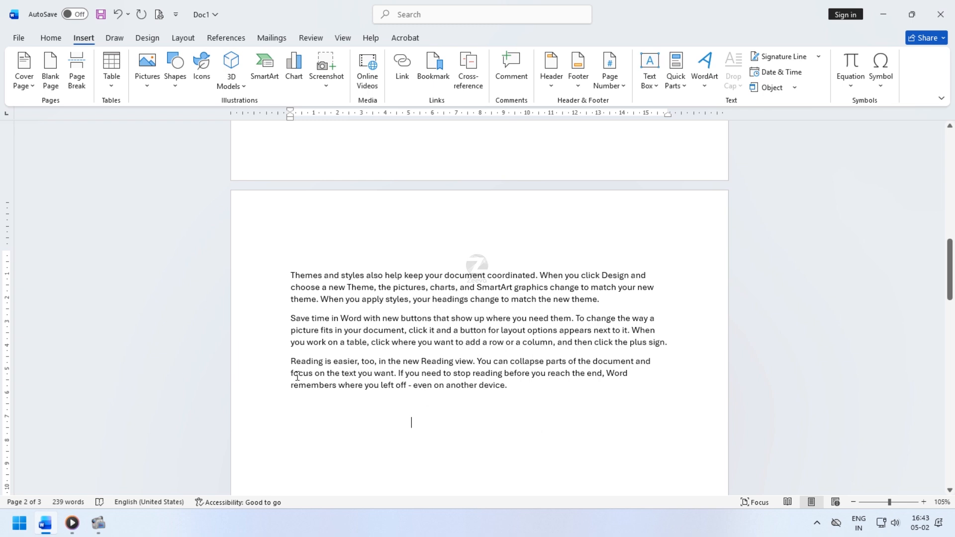
- Insert the Grid cover page at the start of the document
click(20, 83)
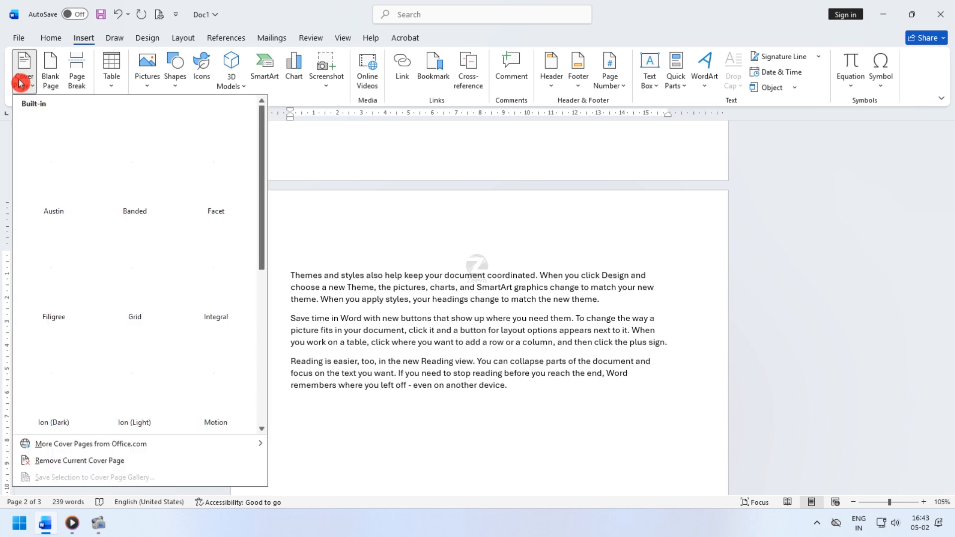
drag(259, 191, 272, 170)
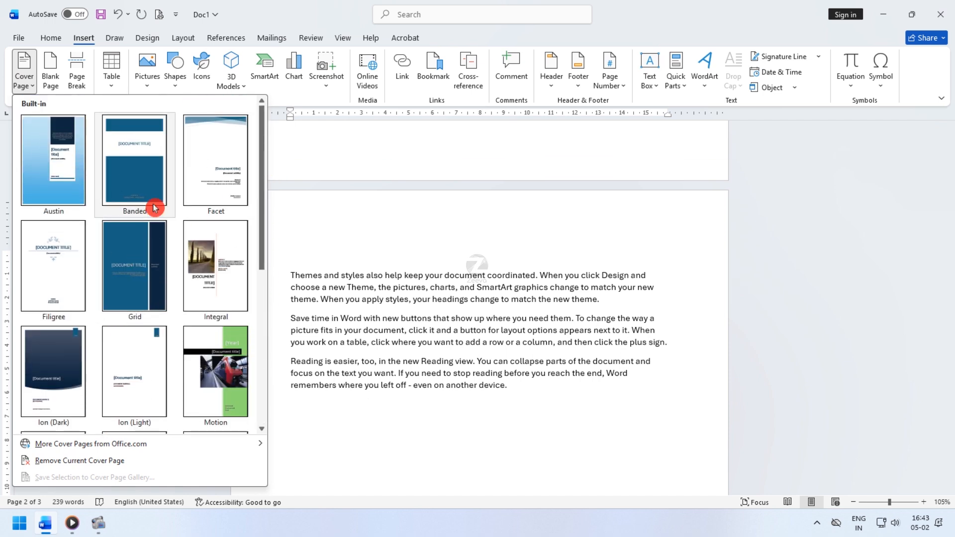
click(129, 252)
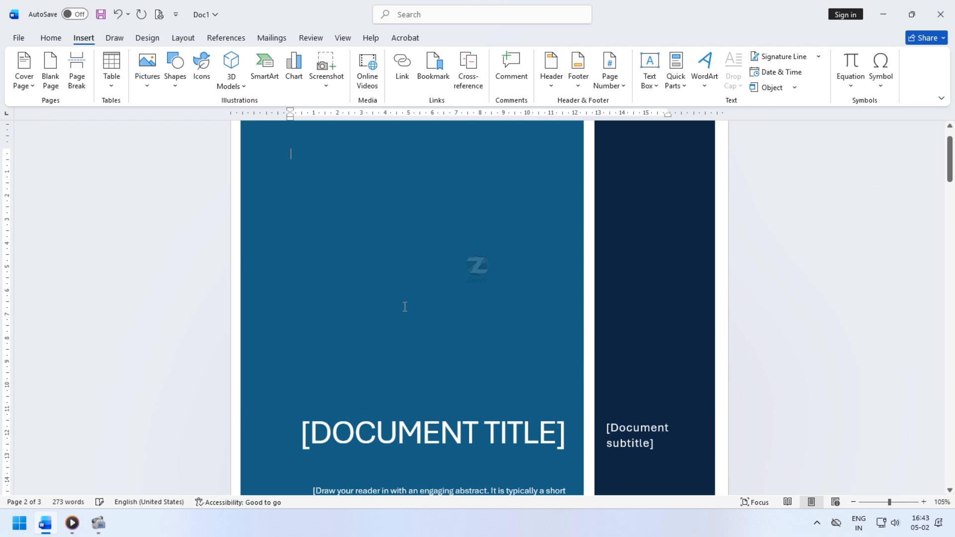
- Replace the cover page's document title placeholder with COVER
scroll(405, 307, up, 1)
scroll(405, 307, down, 1)
scroll(405, 307, down, 2)
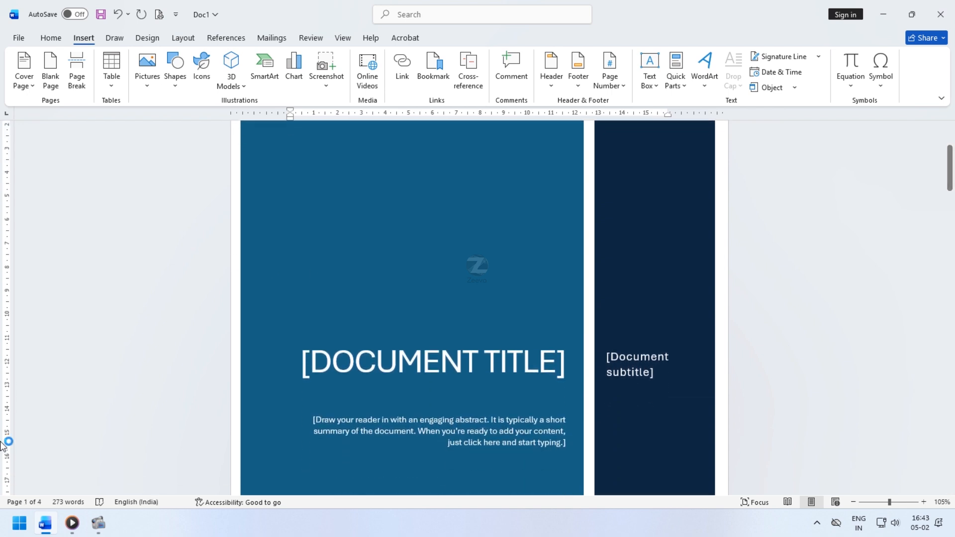
ctrl+scroll(454, 336, down, 10)
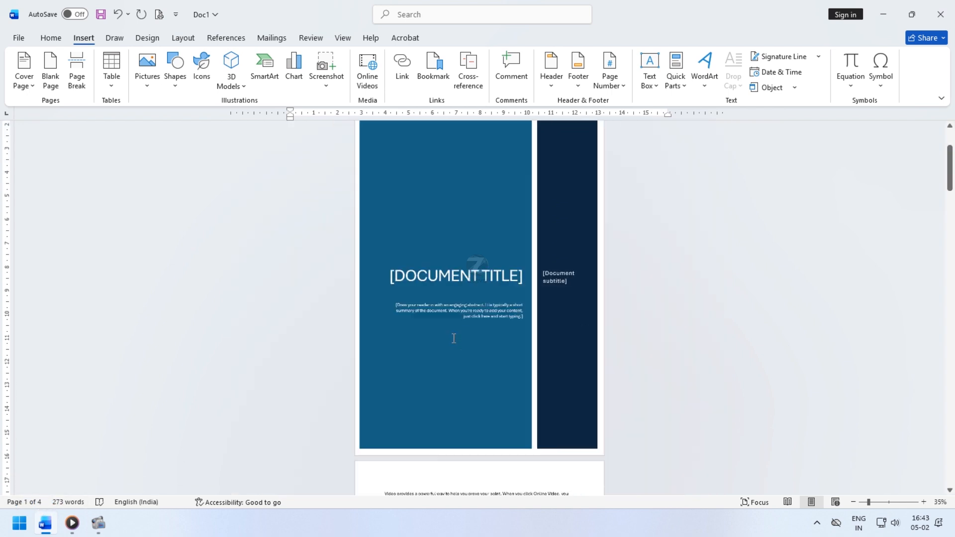
ctrl+scroll(421, 318, up, 3)
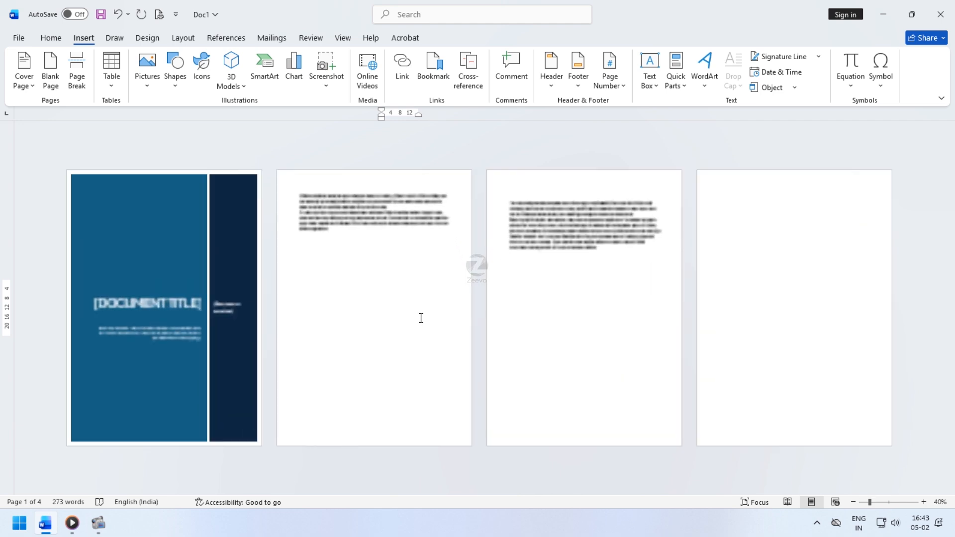
ctrl+scroll(215, 294, up, 2)
ctrl+scroll(215, 294, up, 2)
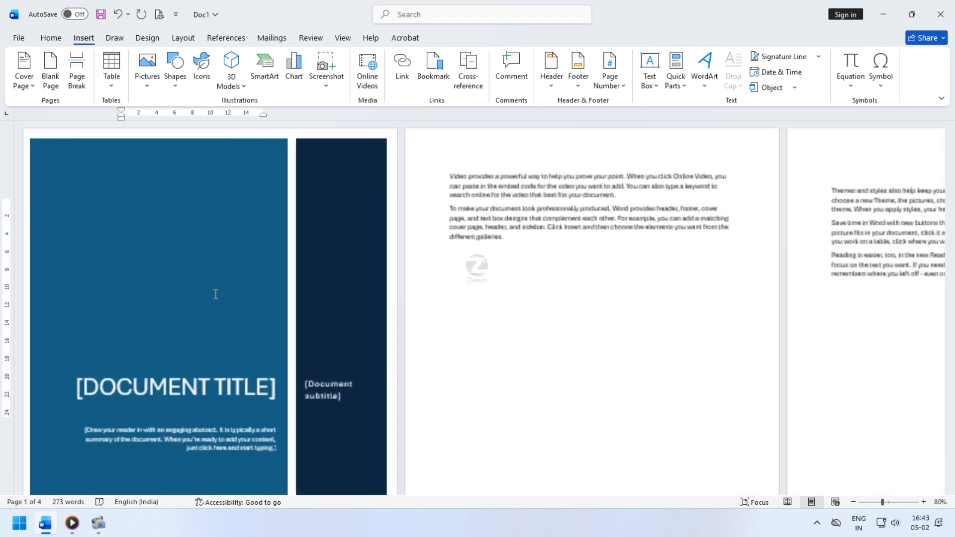
ctrl+scroll(223, 292, up, 2)
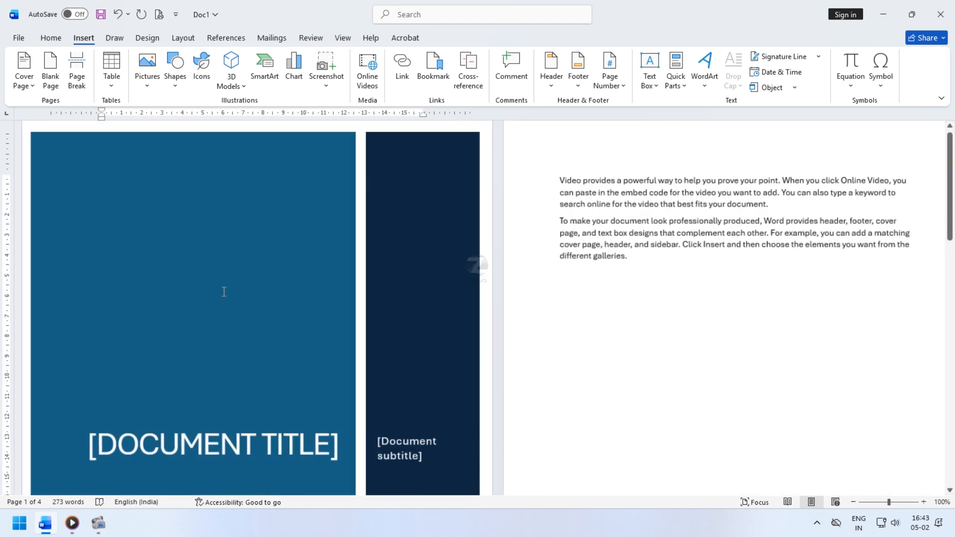
scroll(408, 293, down, 2)
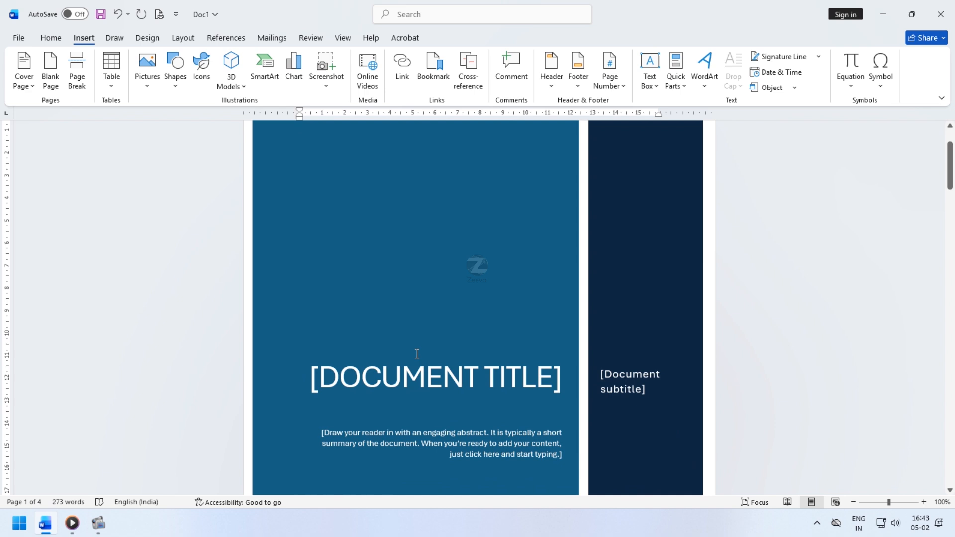
click(397, 378)
text(COV)
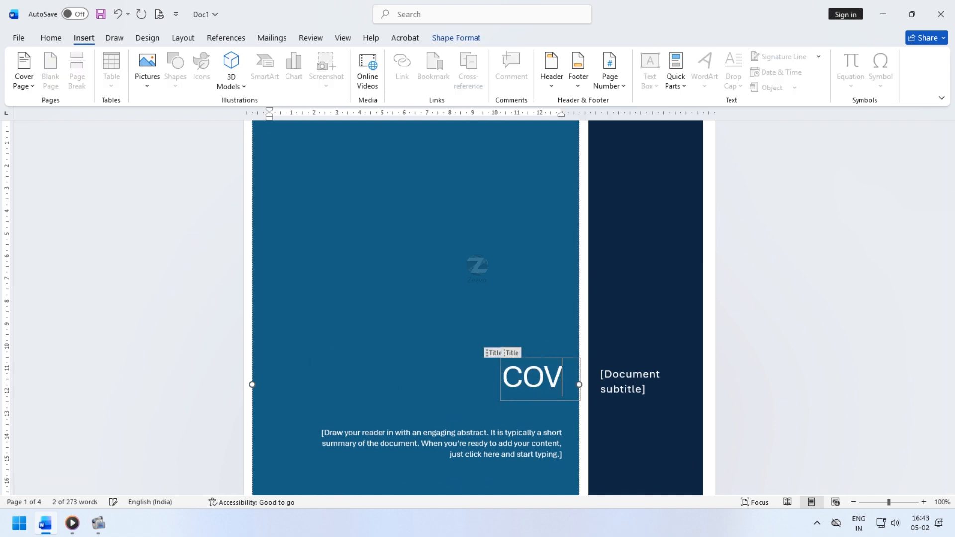
text(ER PAGE)
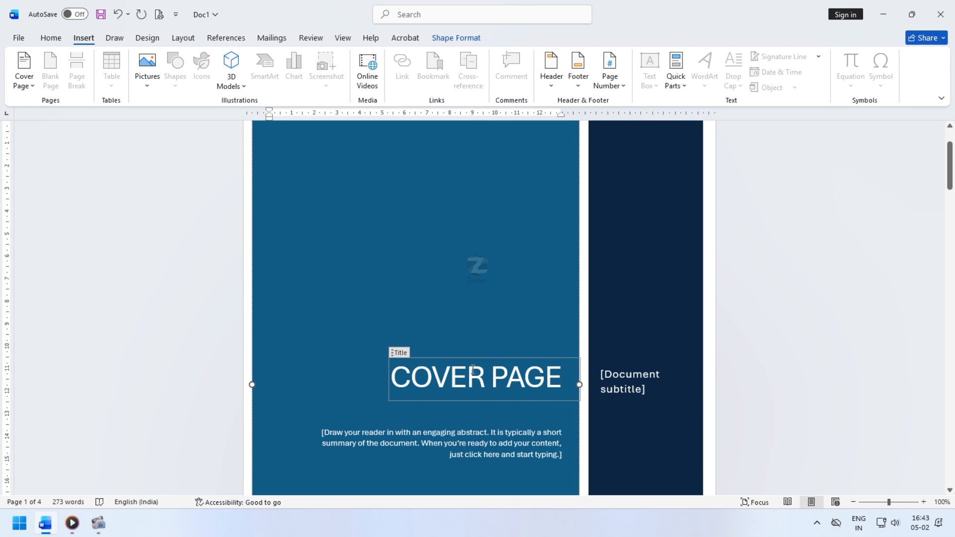
- Complete the cover page title so it reads COVER PAGE
scroll(565, 298, up, 1)
key(Home)
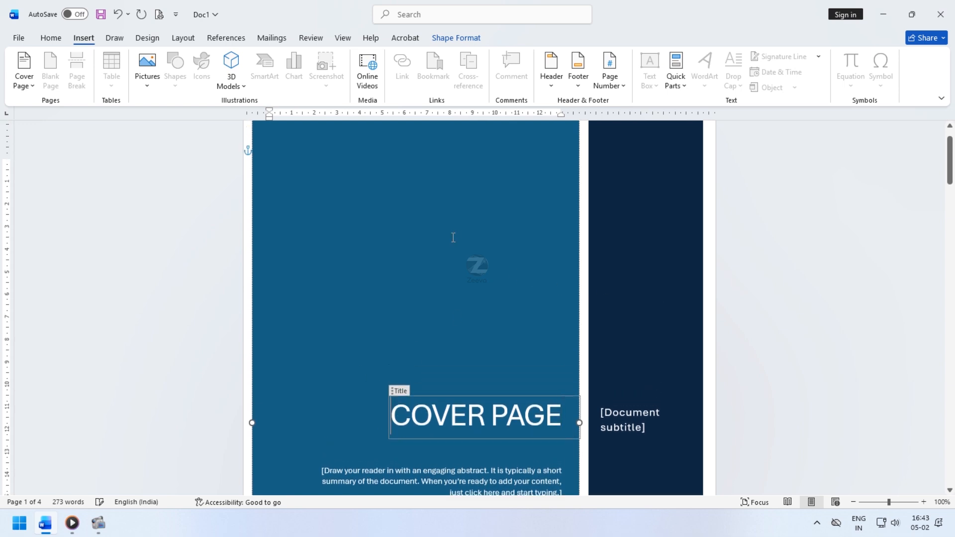
key(ctrl+shift+Right)
key(ctrl+shift+Right)
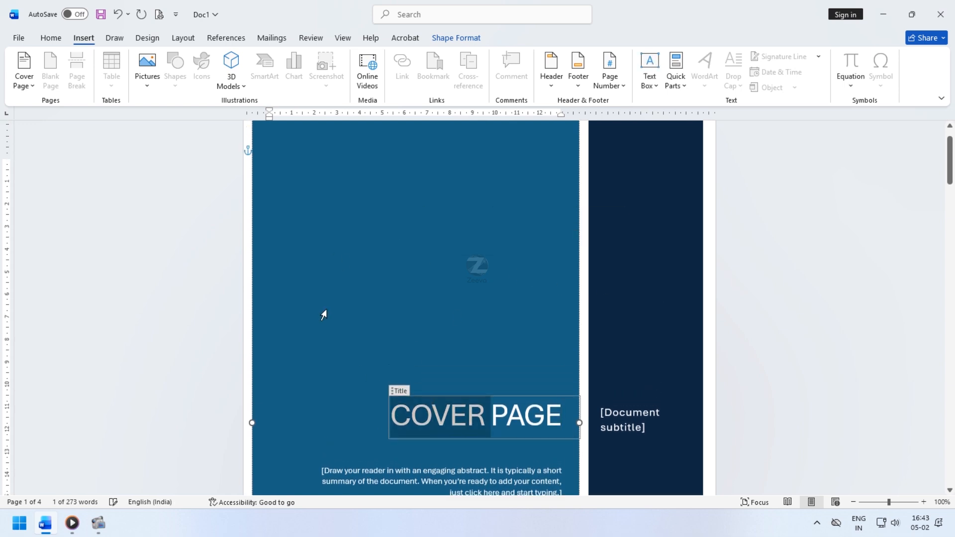
- Fill the cover page's large background panel with a light green theme colour
click(479, 190)
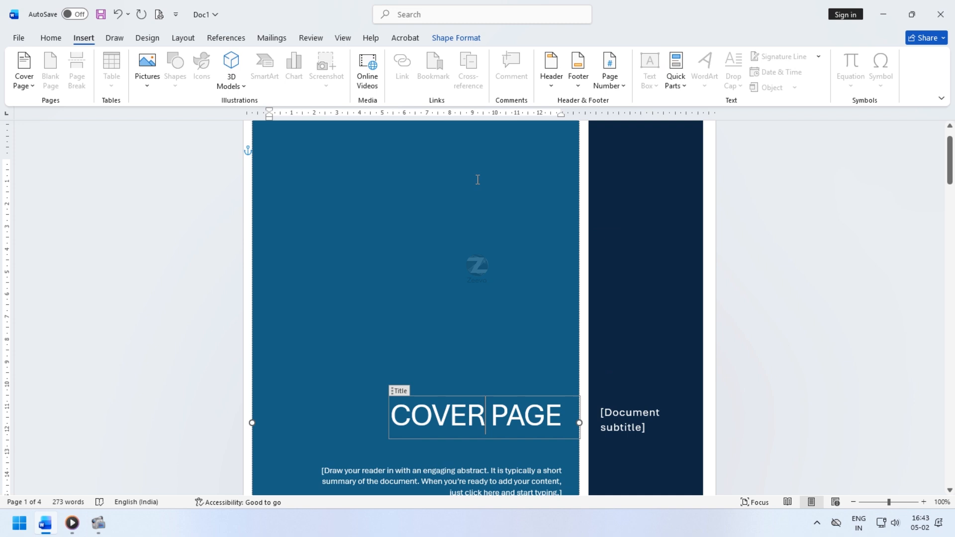
click(454, 38)
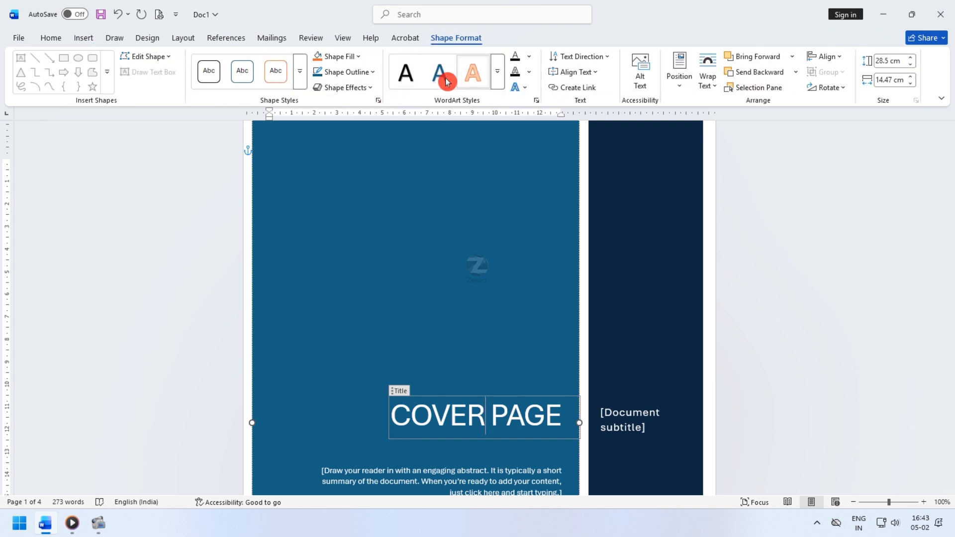
click(359, 60)
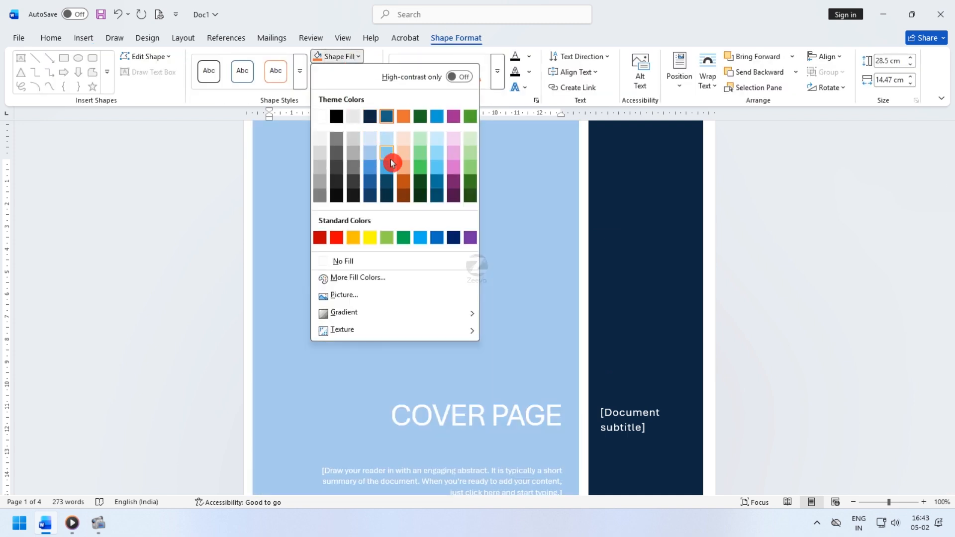
click(462, 214)
- Remove the current cover page from the document
scroll(506, 294, down, 4)
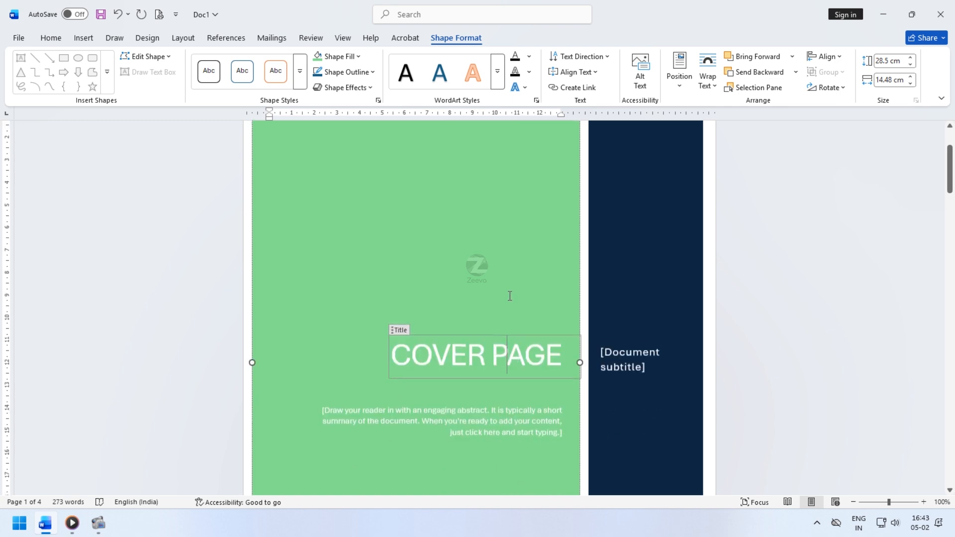
scroll(408, 418, down, 3)
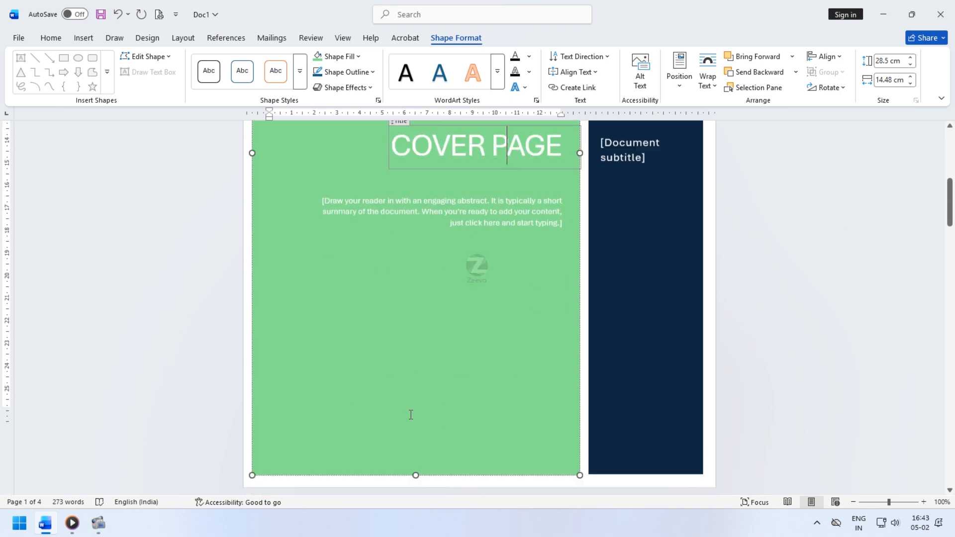
click(436, 344)
scroll(332, 307, up, 1)
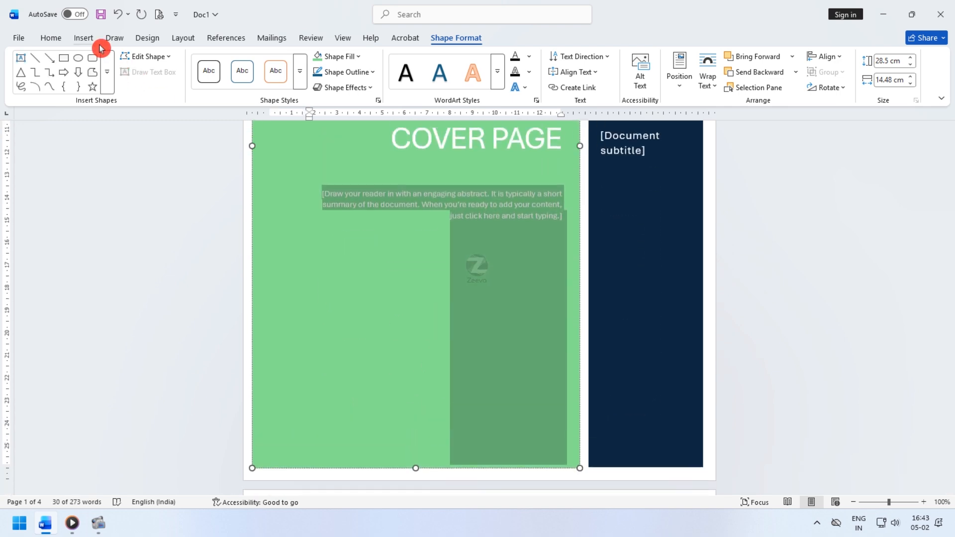
click(84, 39)
click(22, 88)
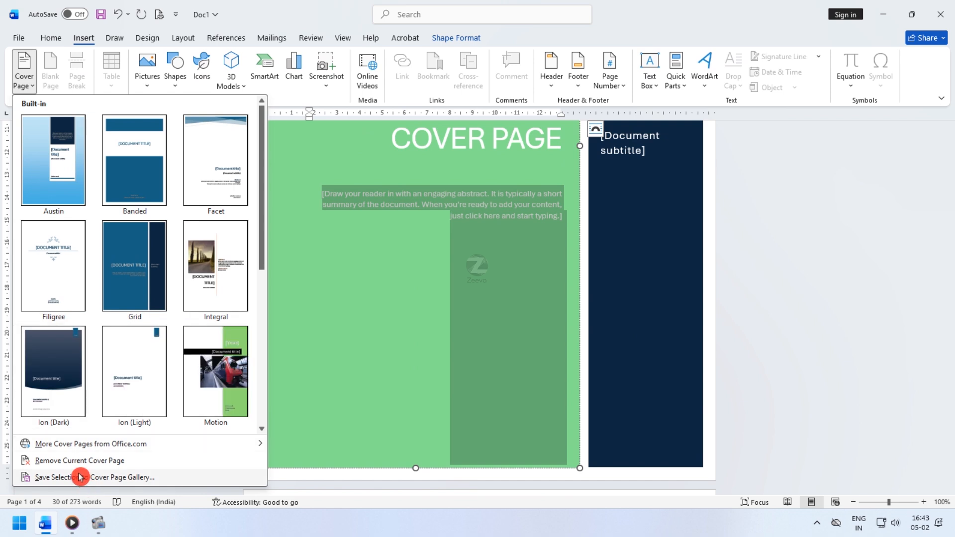
mouse_move(105, 449)
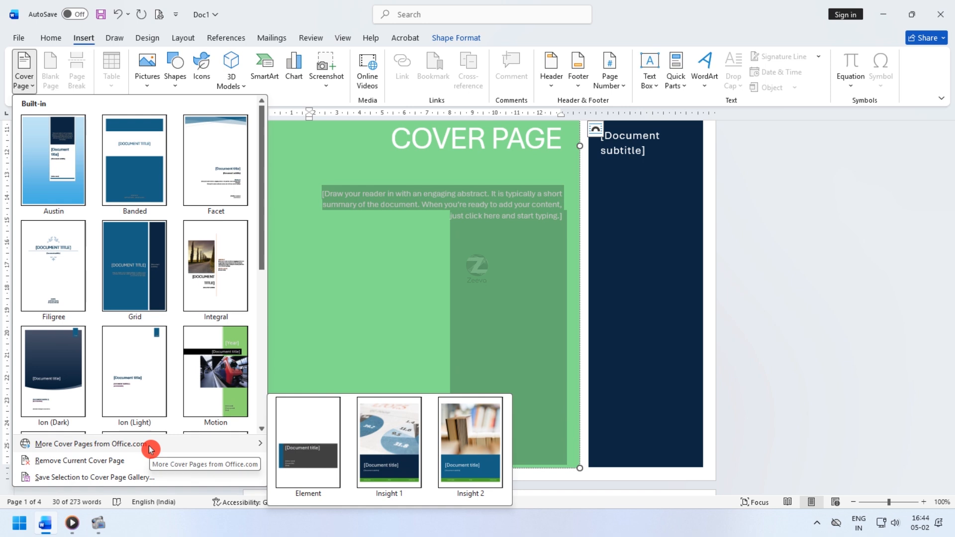
click(104, 462)
- Insert a 3-column, 4-row table on the last page
scroll(495, 242, down, 2)
ctrl+scroll(495, 242, down, 6)
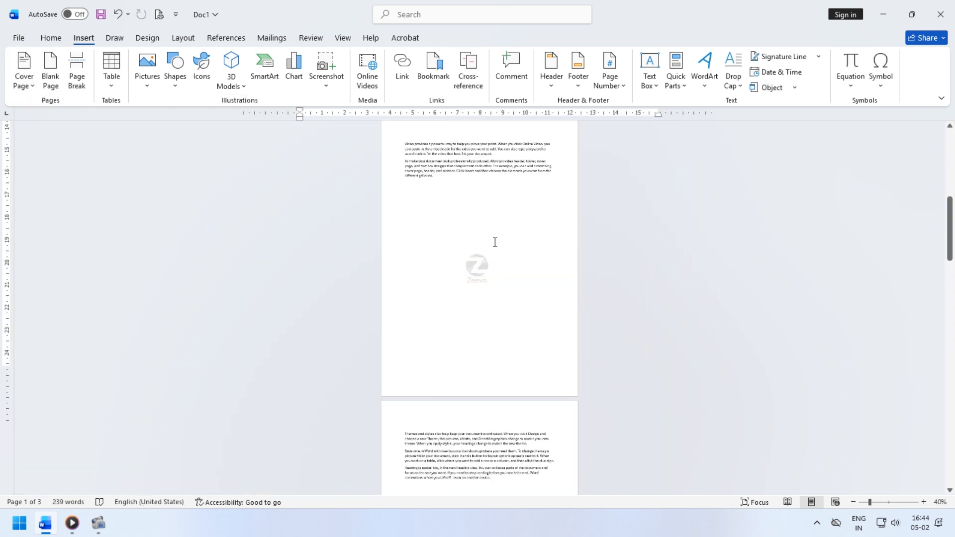
ctrl+scroll(307, 241, up, 3)
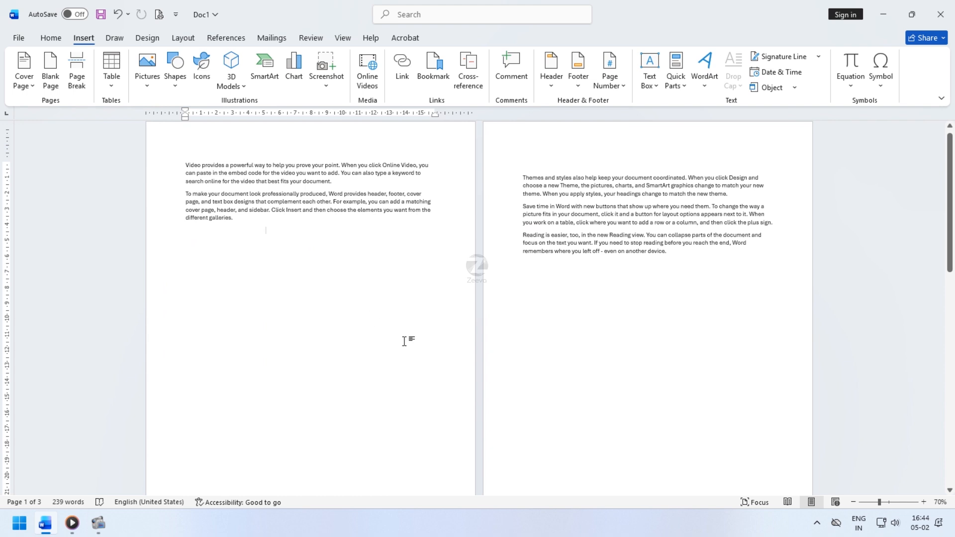
scroll(662, 338, down, 8)
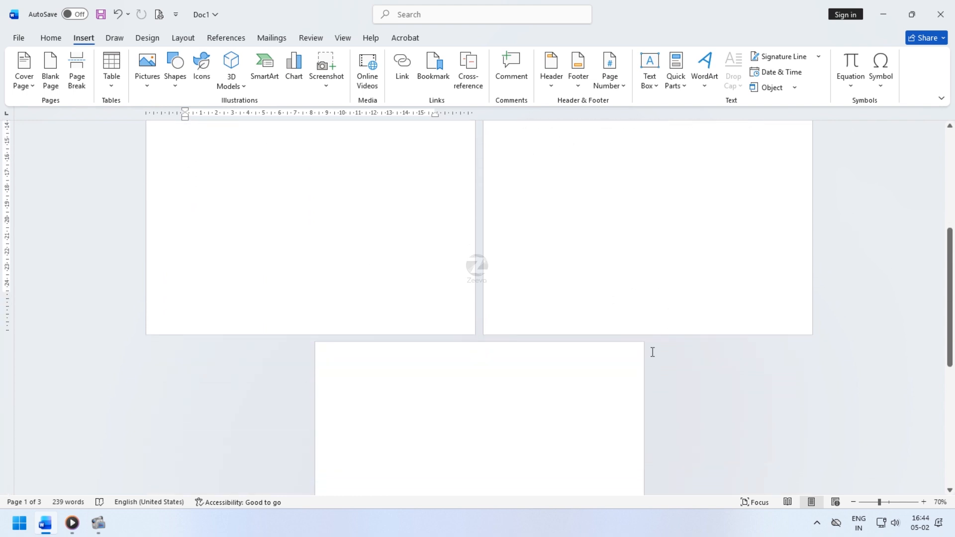
scroll(649, 352, down, 1)
ctrl+scroll(416, 358, up, 8)
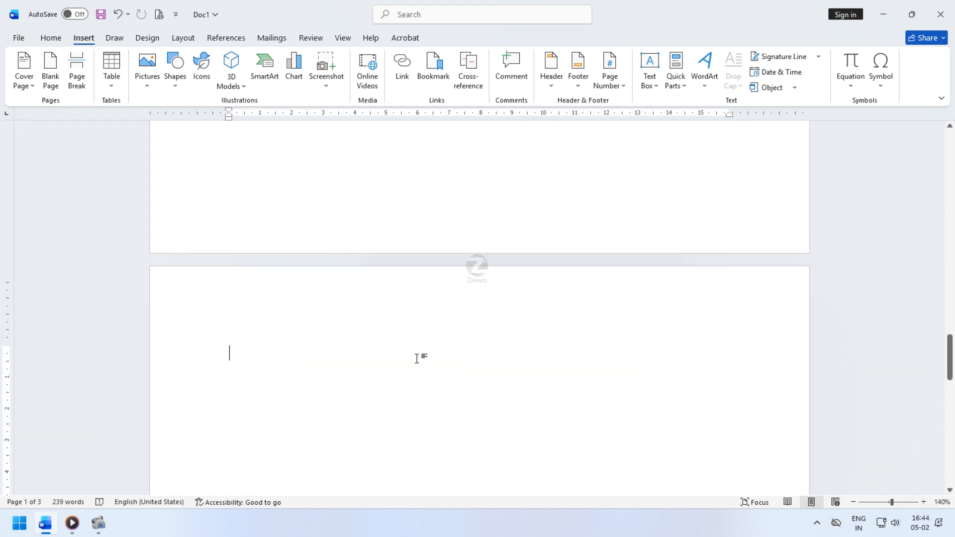
click(110, 80)
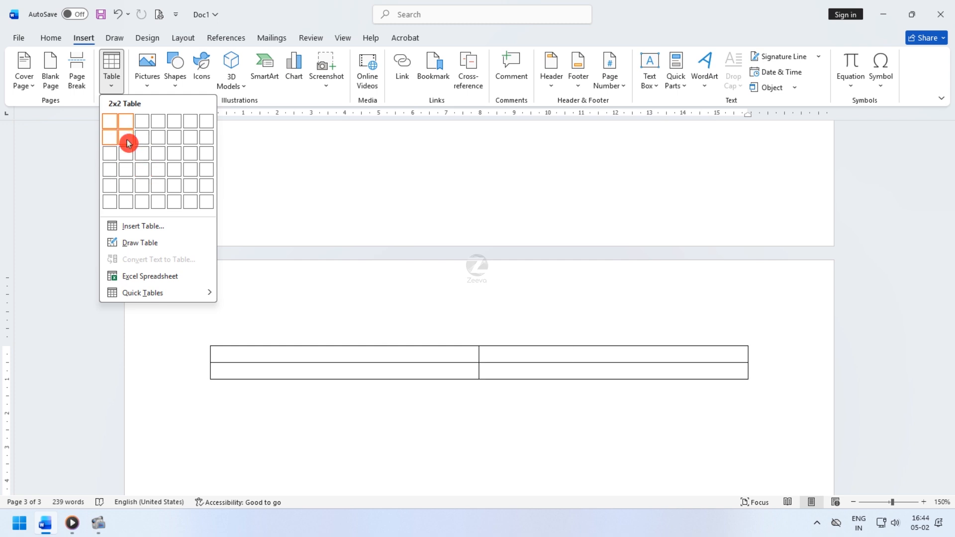
click(139, 176)
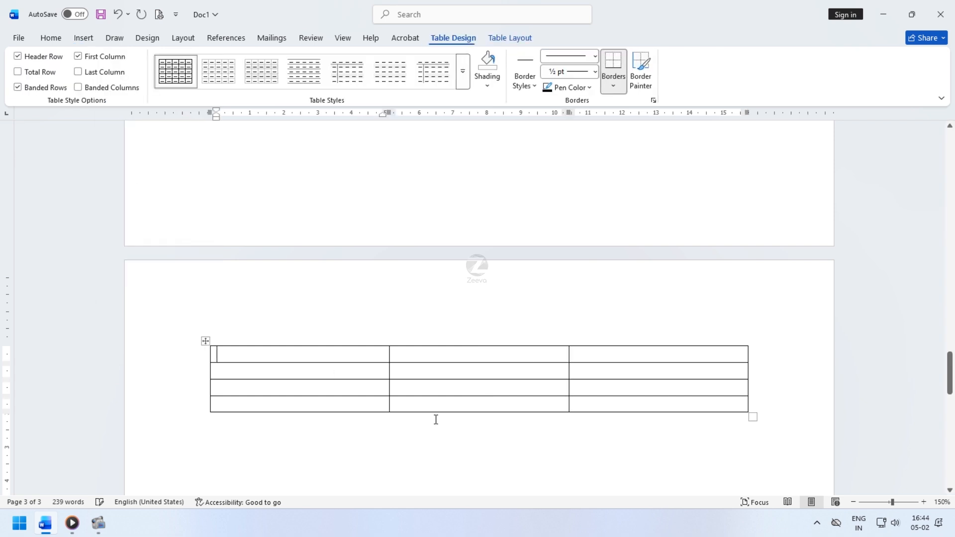
- Fill the table's three header cells with sgdfg, sdfg and sdfg
text(sgdfg)
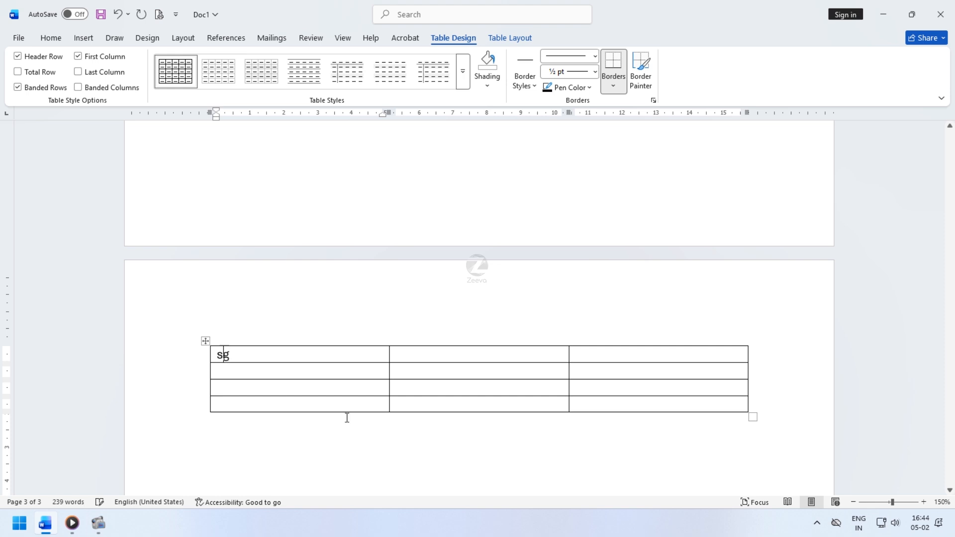
click(441, 342)
click(433, 355)
text(sdfg)
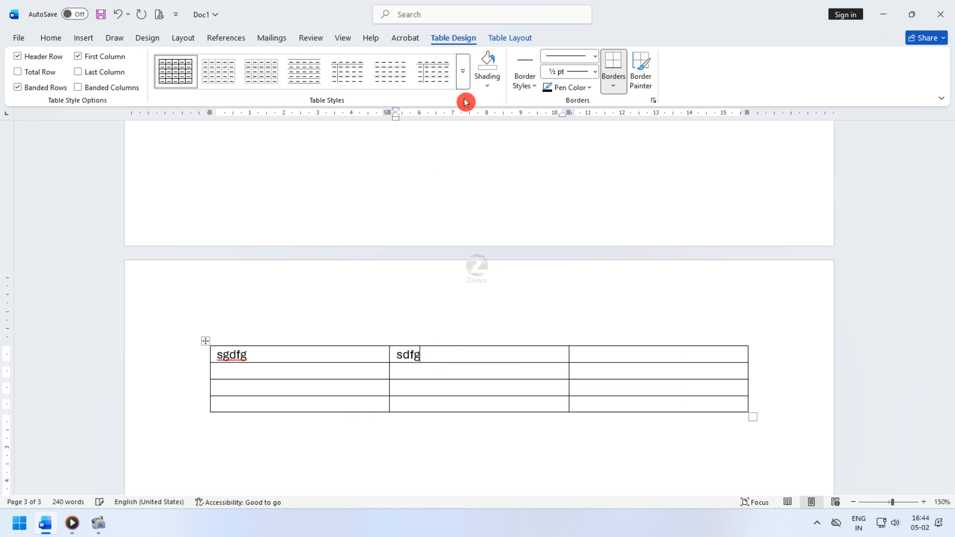
click(525, 39)
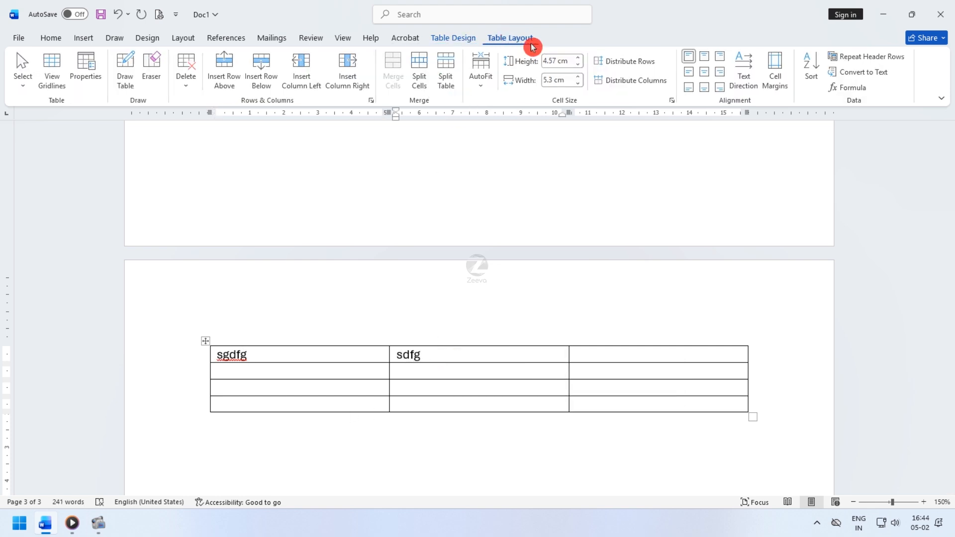
click(454, 39)
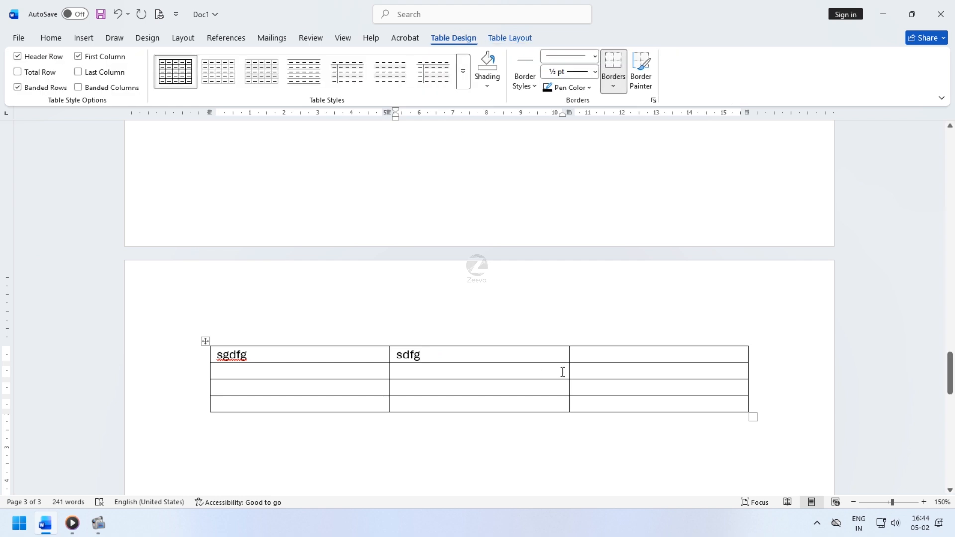
click(611, 358)
text(sdfg)
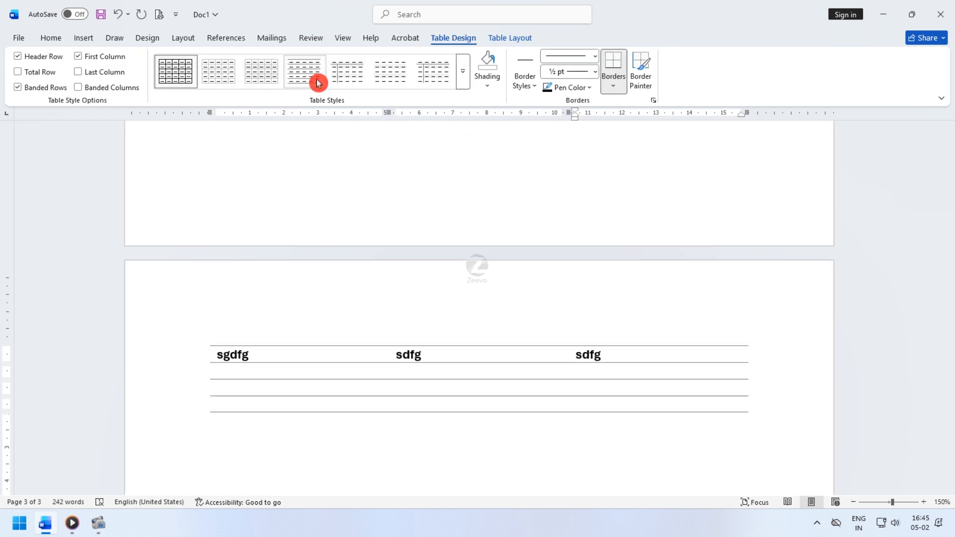
click(467, 80)
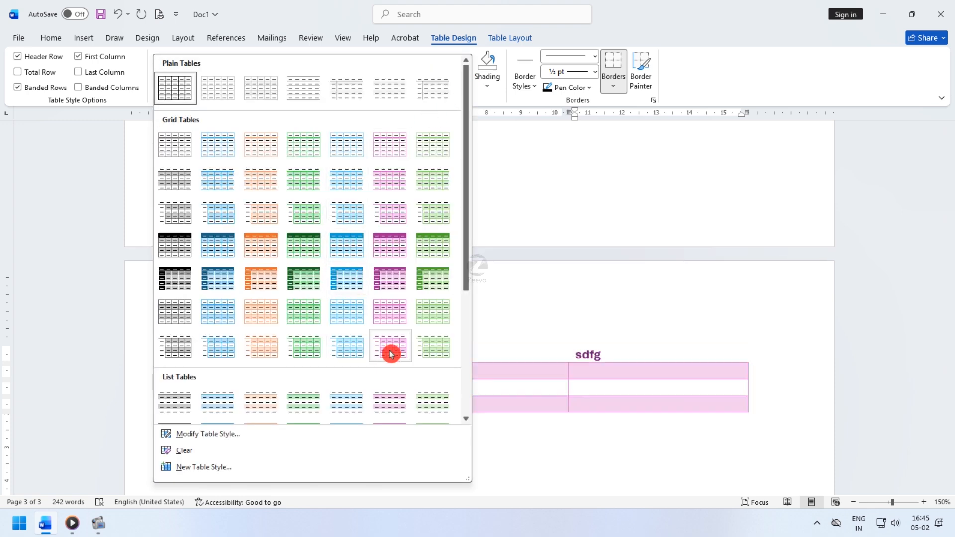
key(Escape)
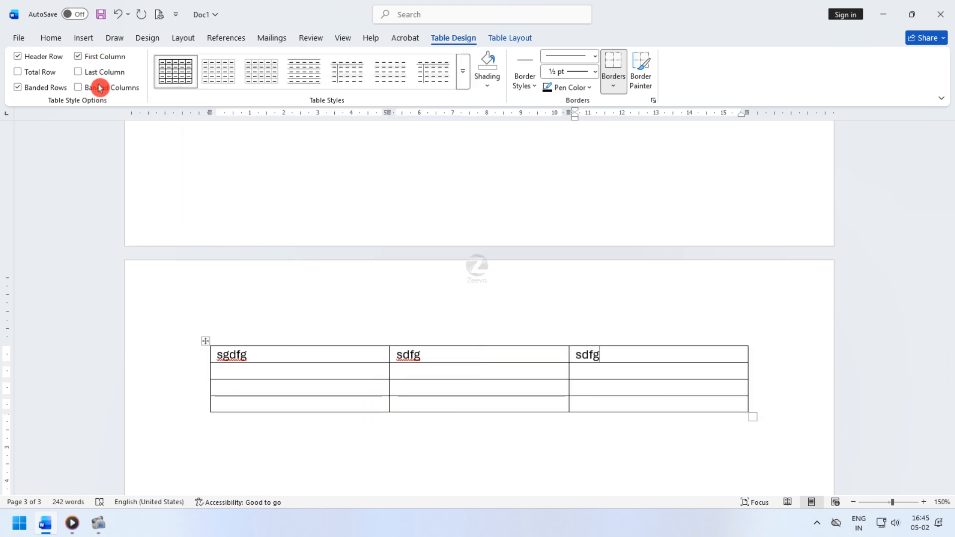
- Insert a second table below the first with 10 columns and 8 rows through the Insert Table dialog
click(241, 441)
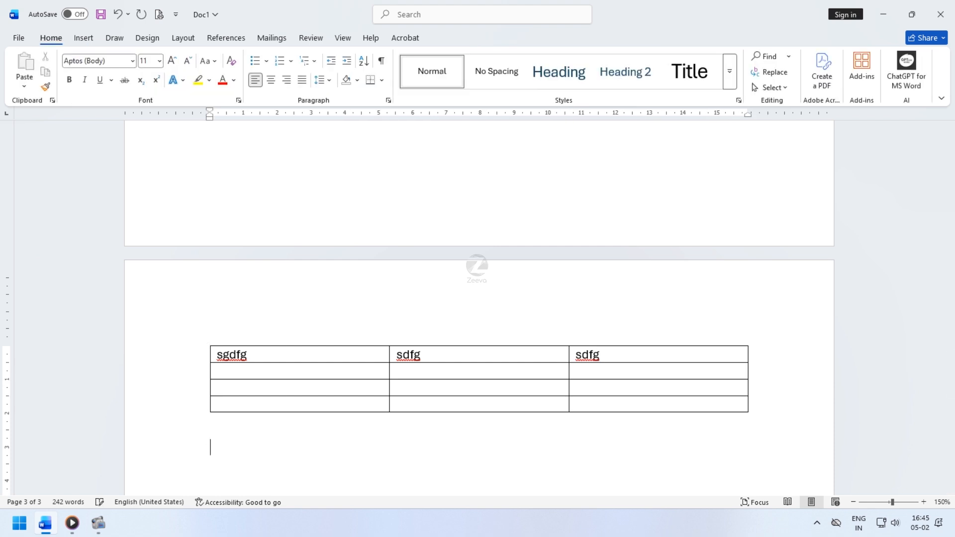
scroll(199, 398, down, 1)
click(90, 42)
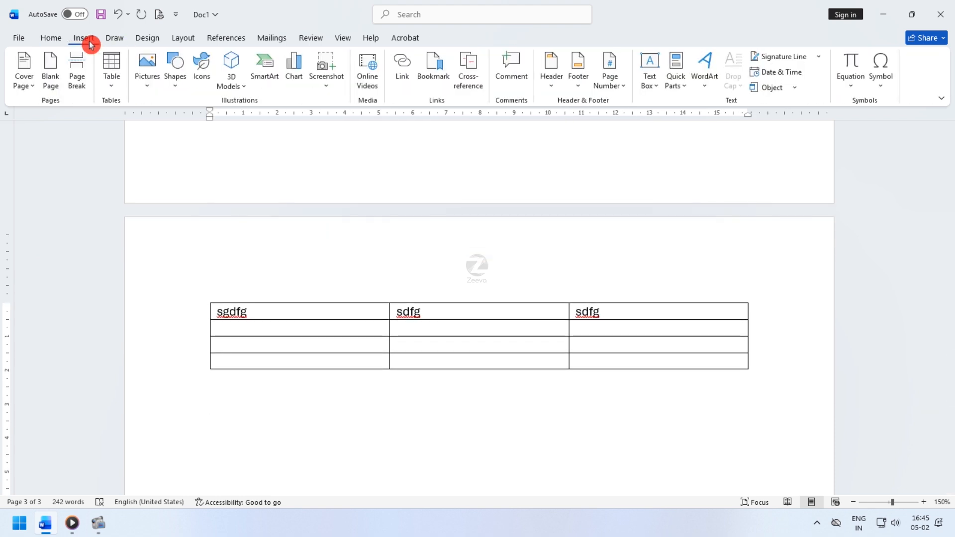
click(112, 84)
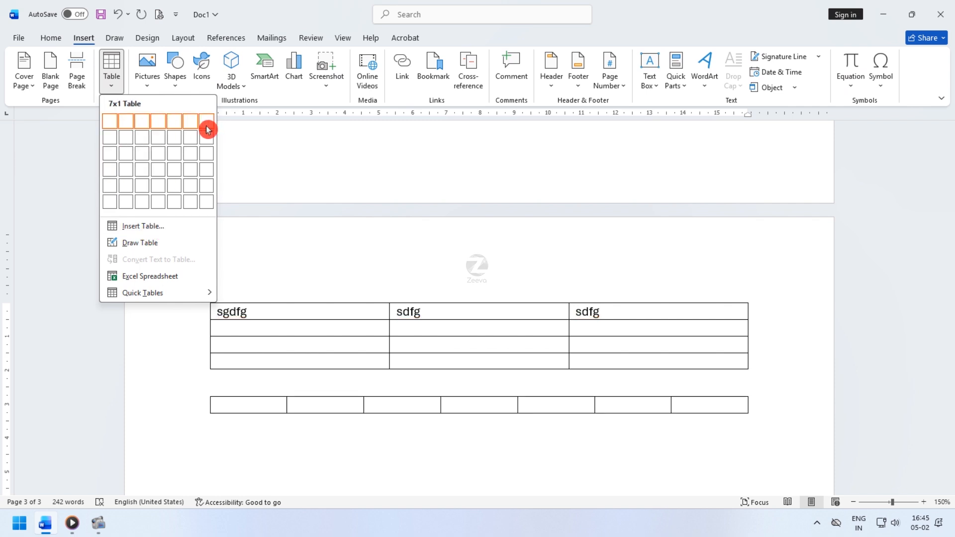
click(149, 225)
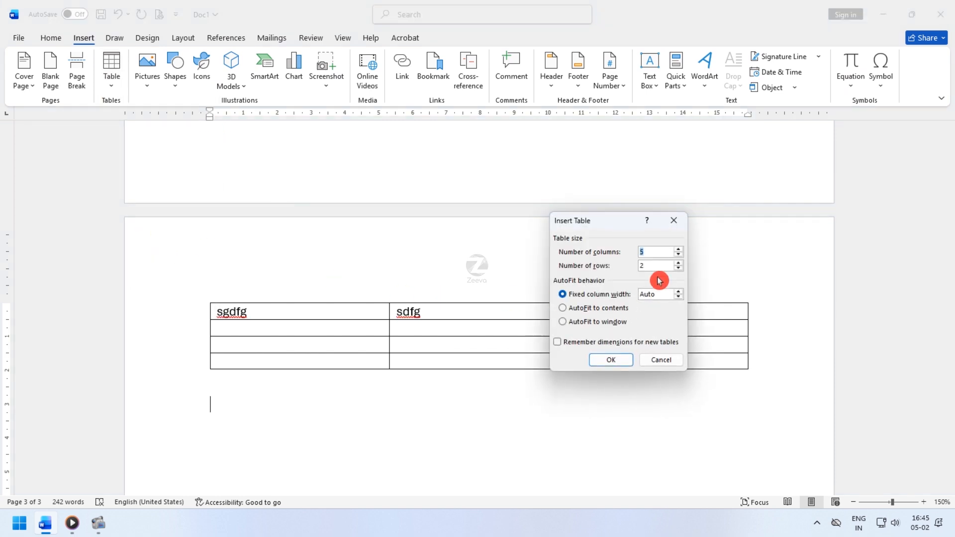
text(10)
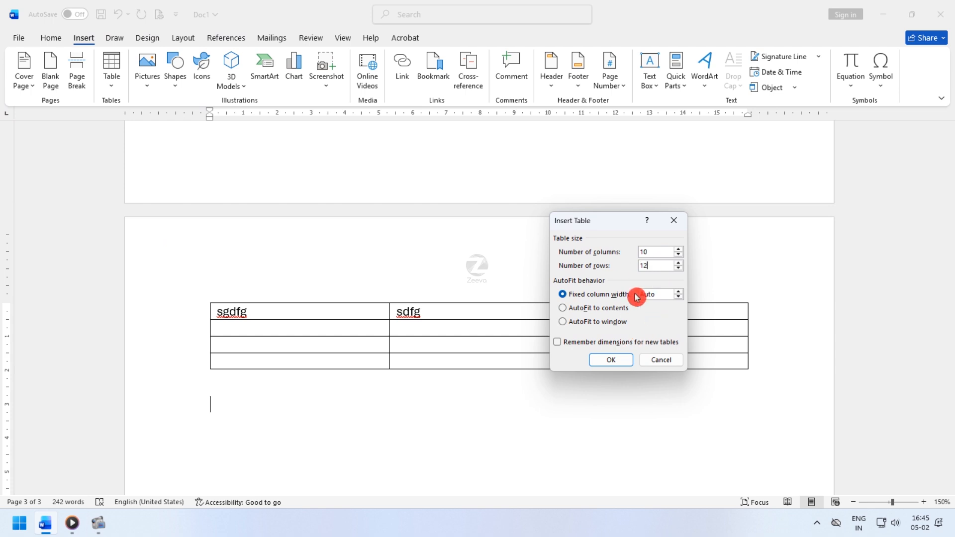
key(BackSpace)
key(BackSpace)
text(8)
click(627, 357)
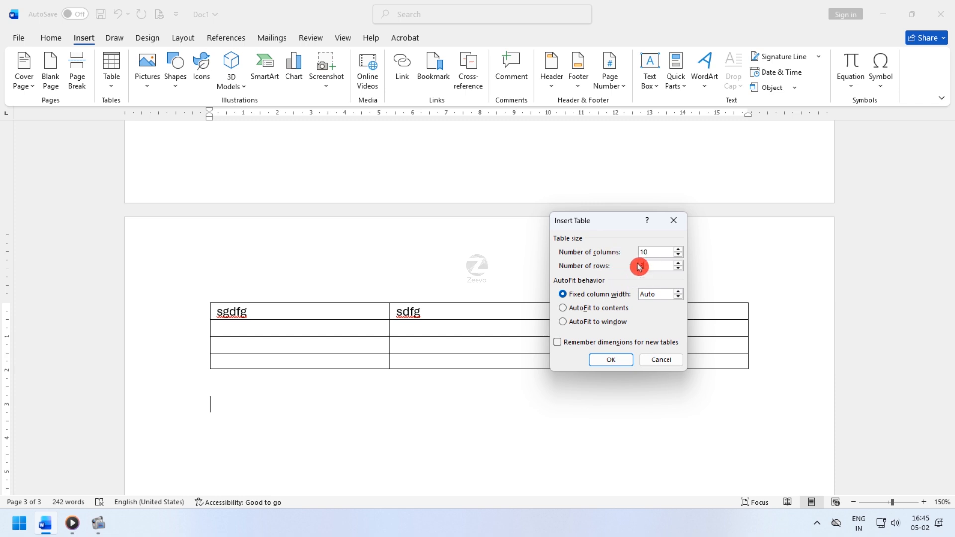
click(621, 363)
- Add two new rows to the end of the 10-column table
scroll(492, 378, down, 3)
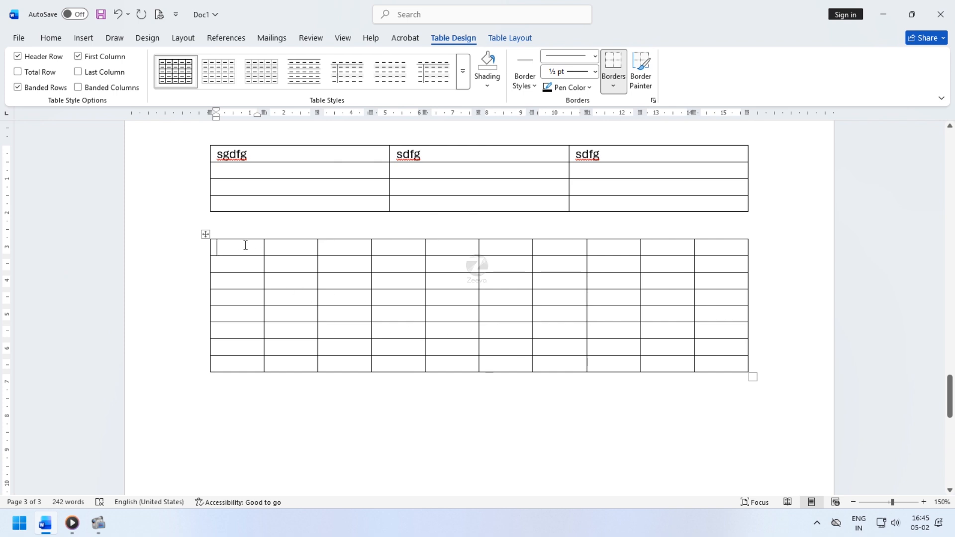
click(729, 366)
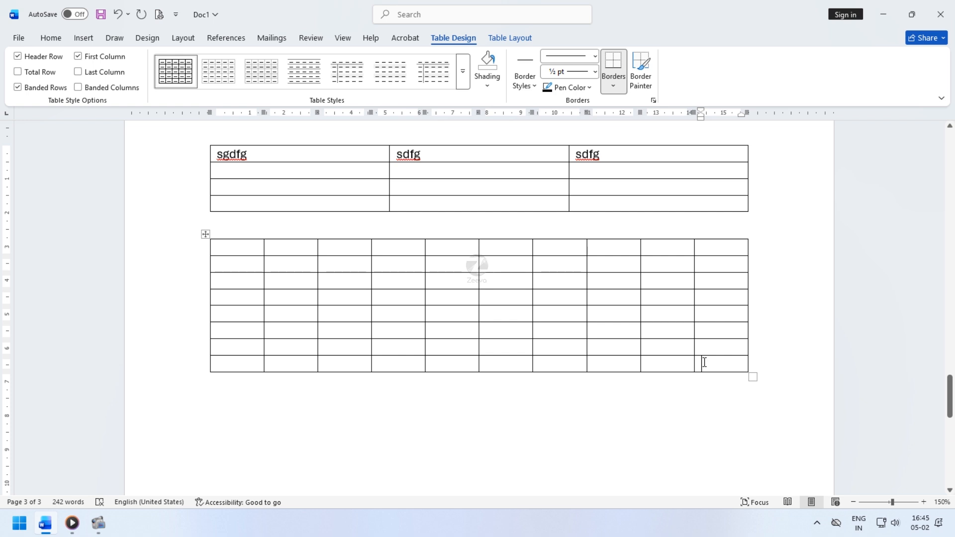
key(Tab)
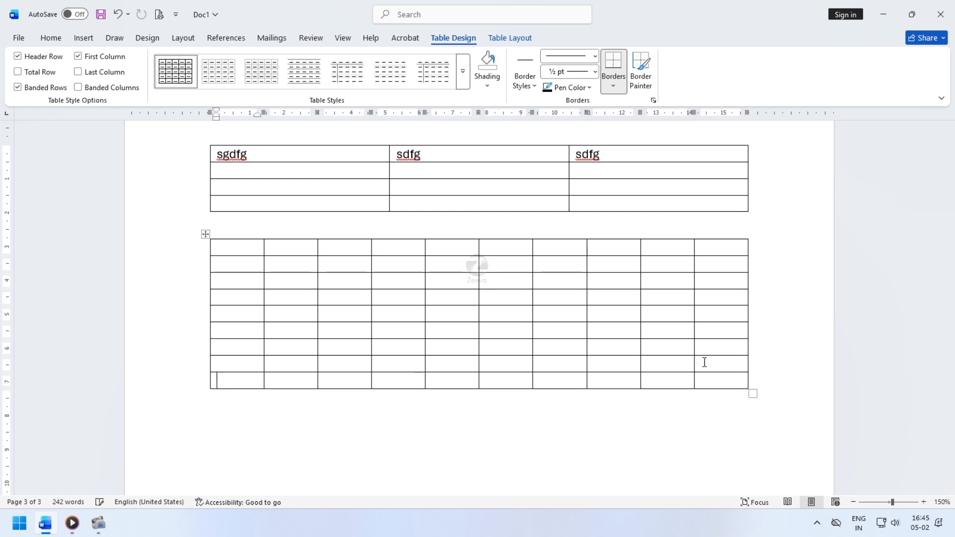
click(753, 381)
key(Return)
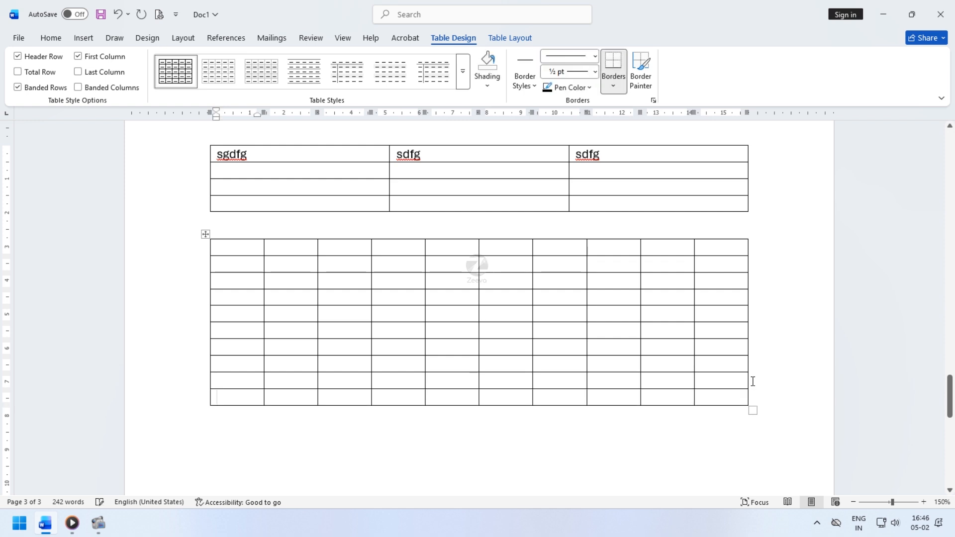
click(754, 395)
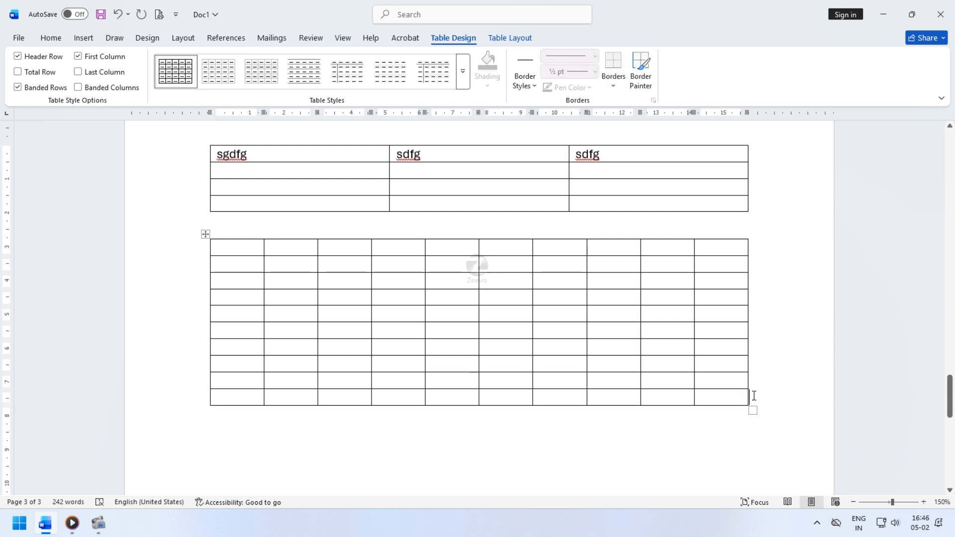
- Add another row to the end of the 10-column table and place the cursor below it
key(Return)
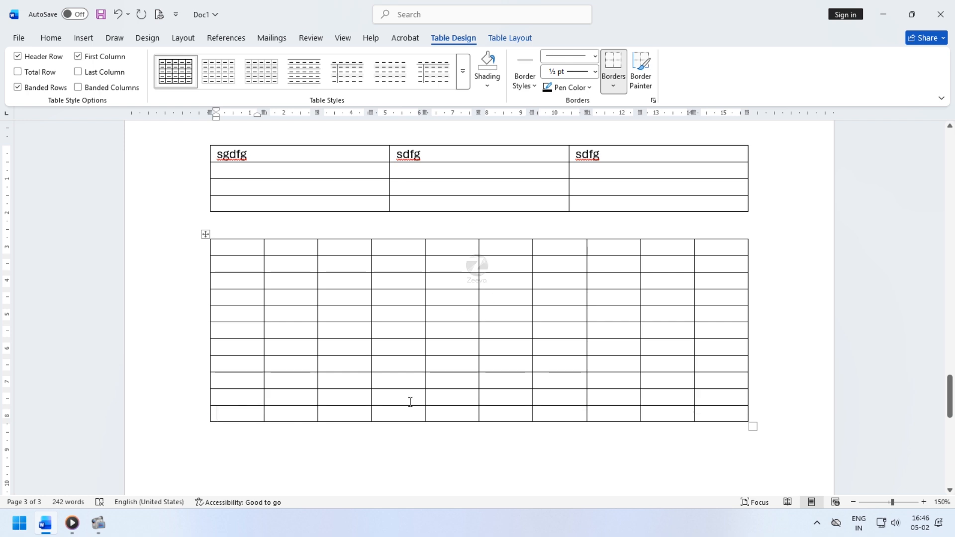
scroll(453, 349, down, 3)
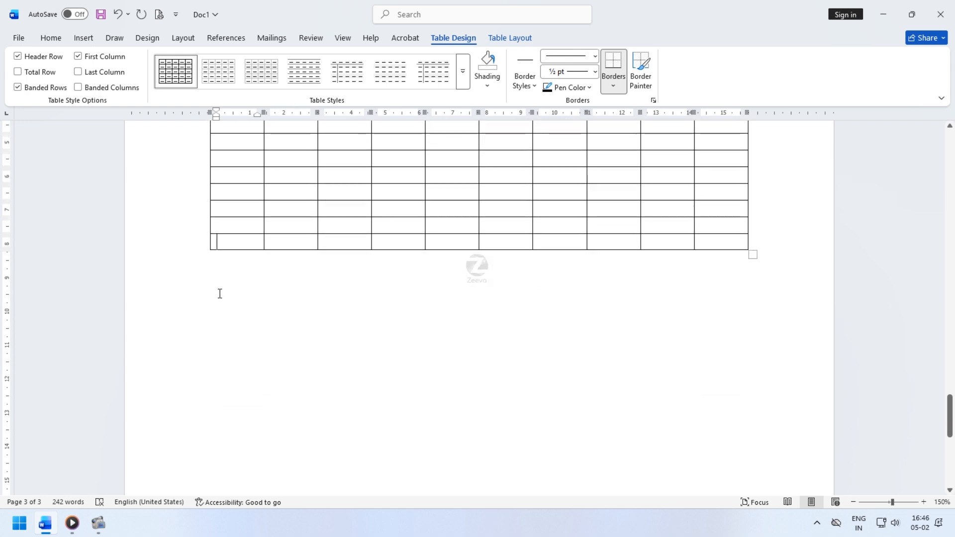
click(219, 284)
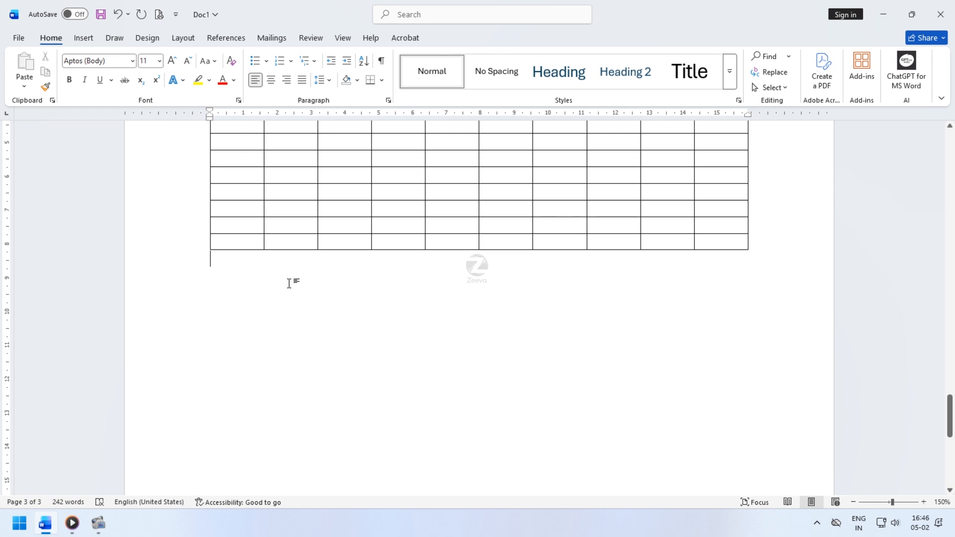
- Merge the second-column cells of the table's second and third rows into one cell
scroll(316, 230, up, 2)
click(378, 237)
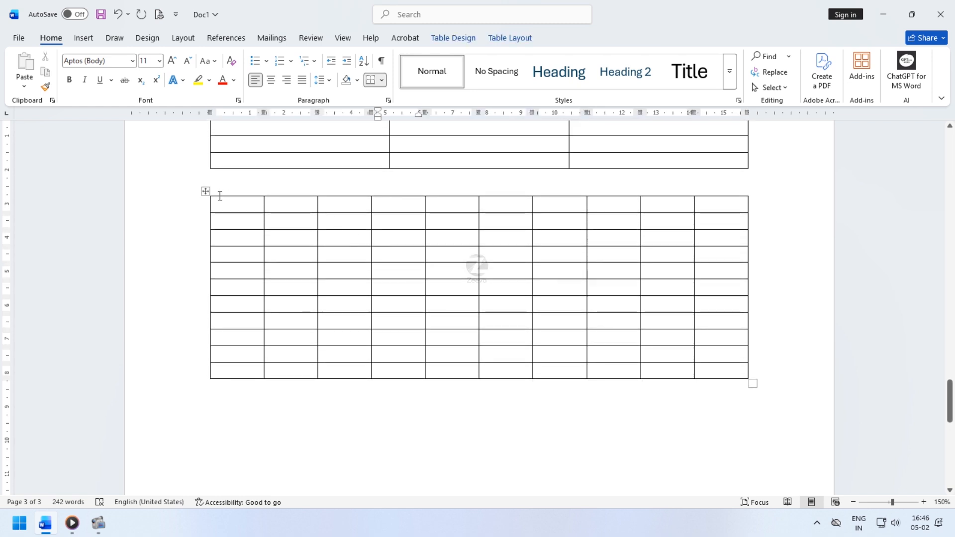
drag(286, 207, 285, 365)
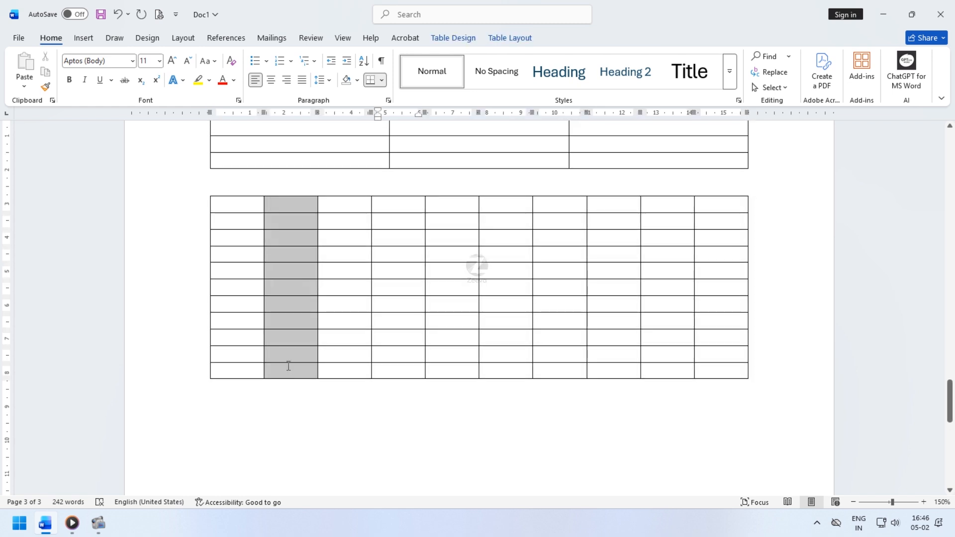
click(453, 38)
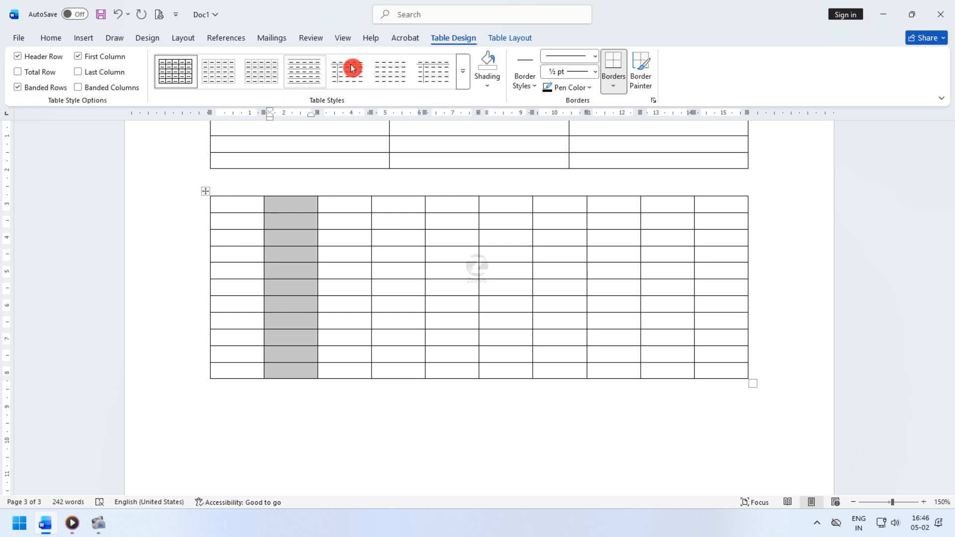
click(513, 42)
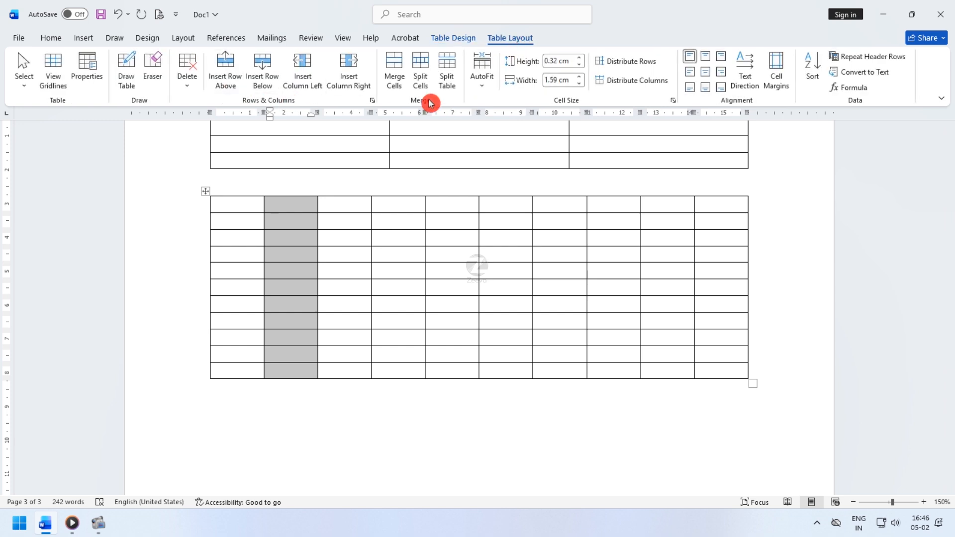
click(349, 253)
drag(291, 220, 291, 238)
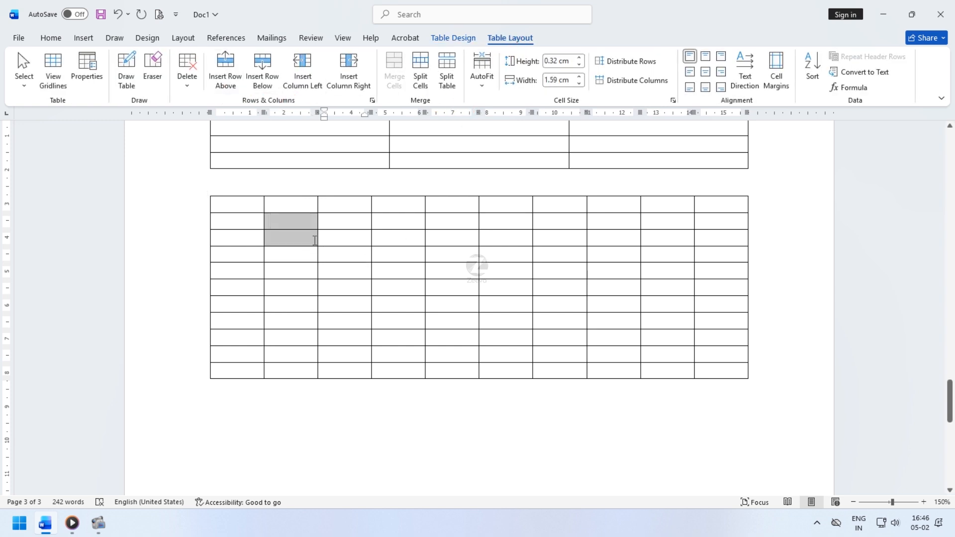
click(394, 70)
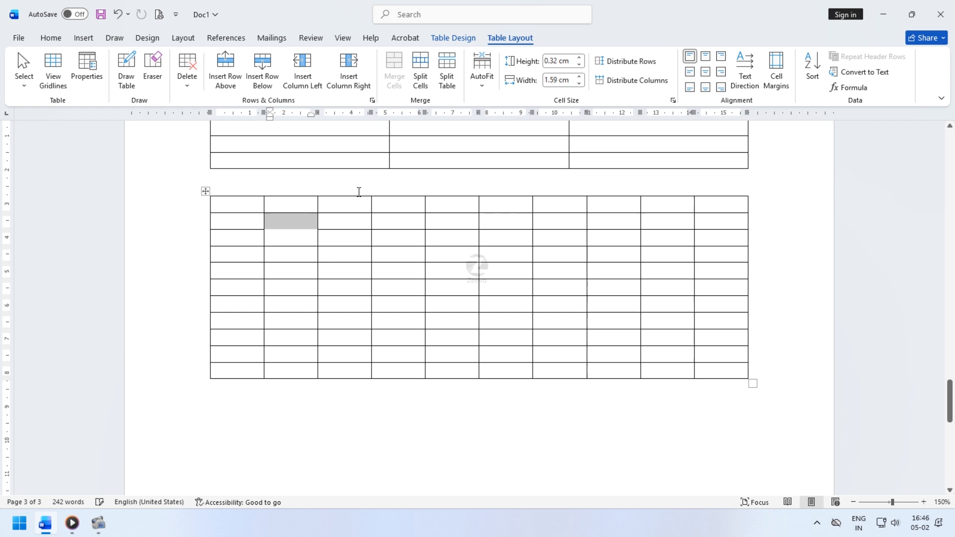
- Enter sdfs in the merged cell and align it centered both horizontally and vertically
click(300, 241)
text(sdfs)
drag(304, 233, 264, 228)
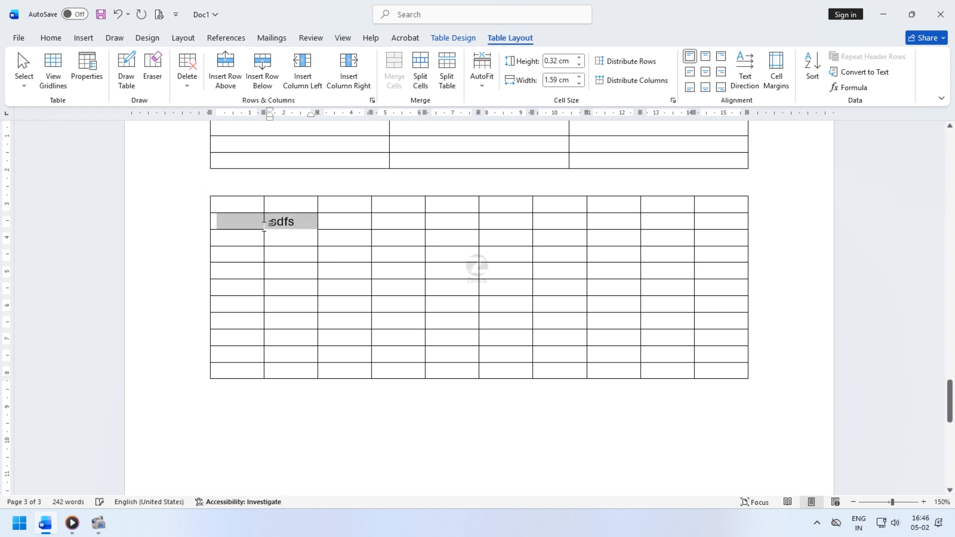
click(267, 227)
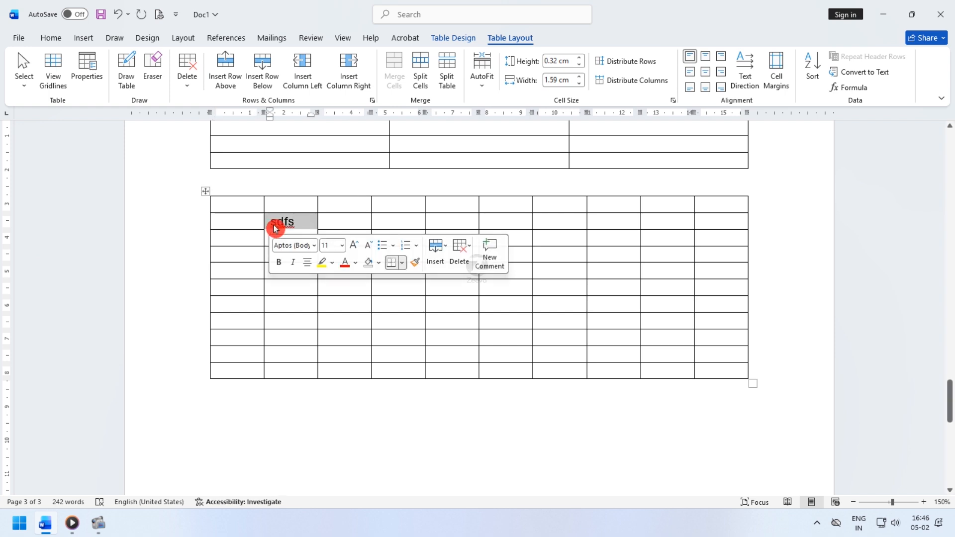
click(706, 72)
click(721, 57)
click(720, 72)
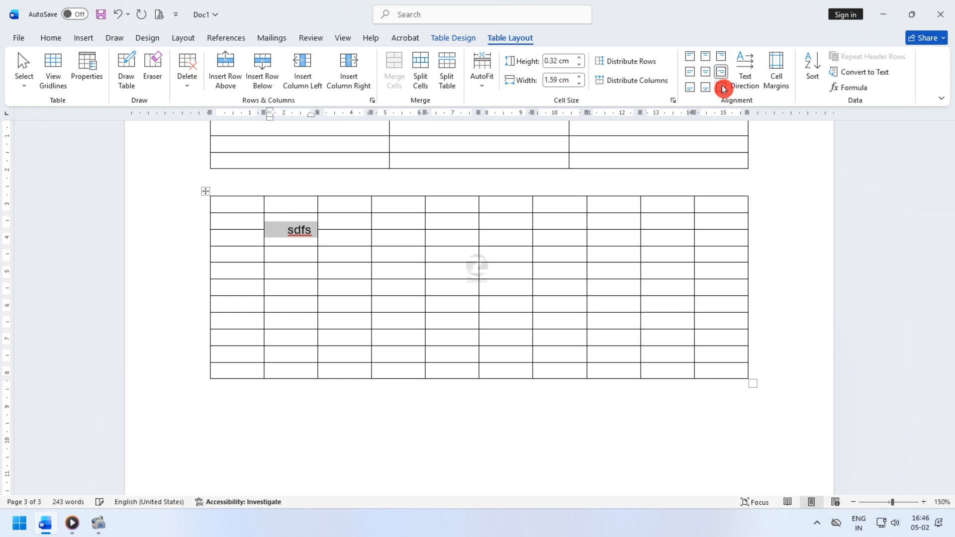
click(721, 87)
click(709, 74)
- Delete the seventh row of the 10-column table
click(341, 292)
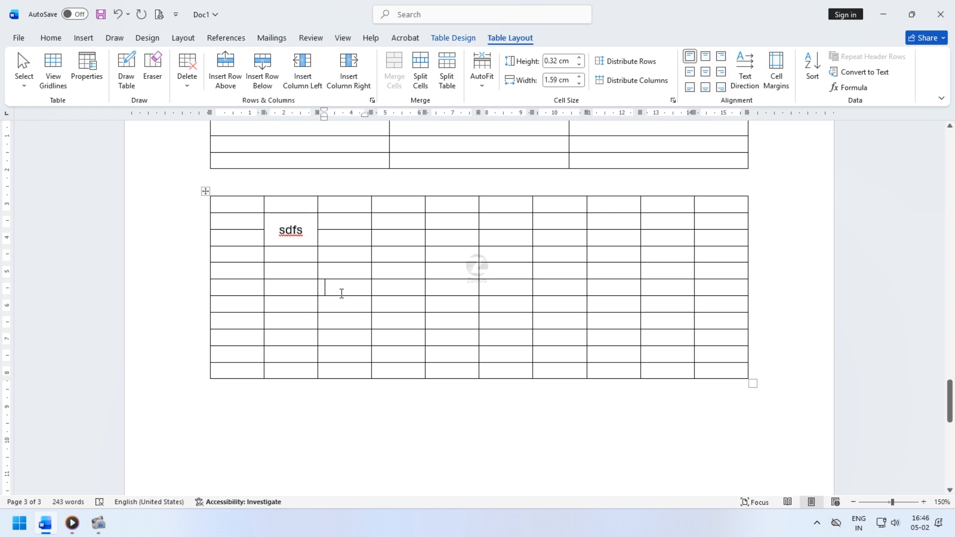
drag(208, 306, 744, 304)
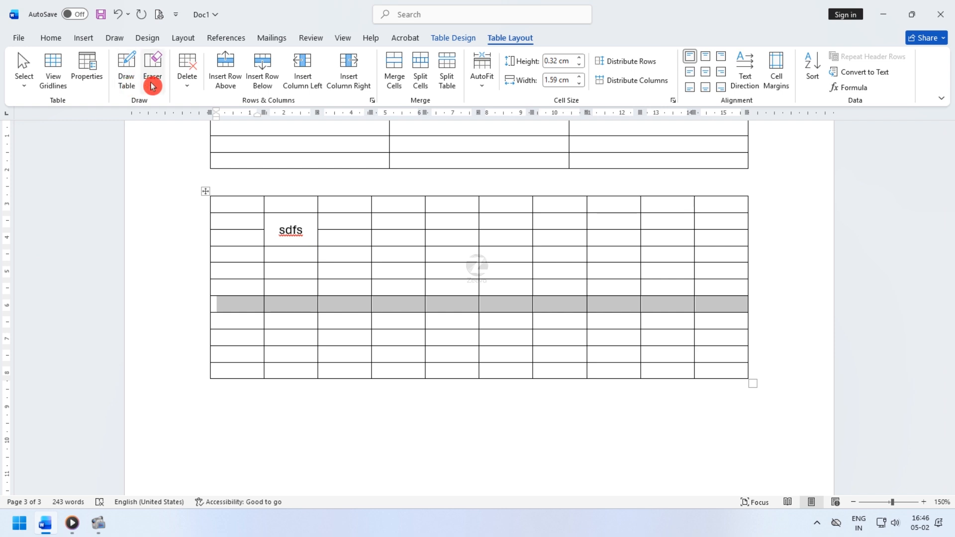
click(187, 82)
click(234, 137)
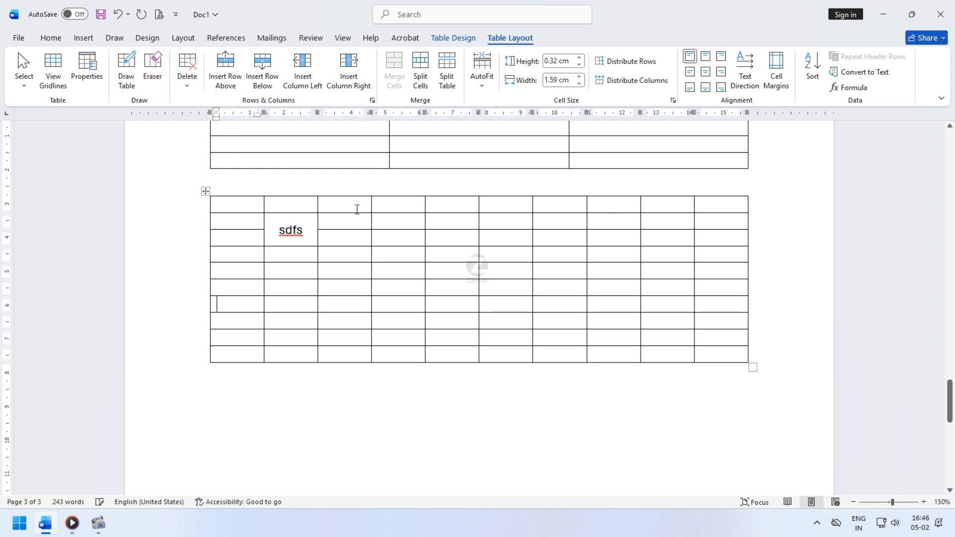
- Delete the table's fourth column
drag(395, 203, 401, 345)
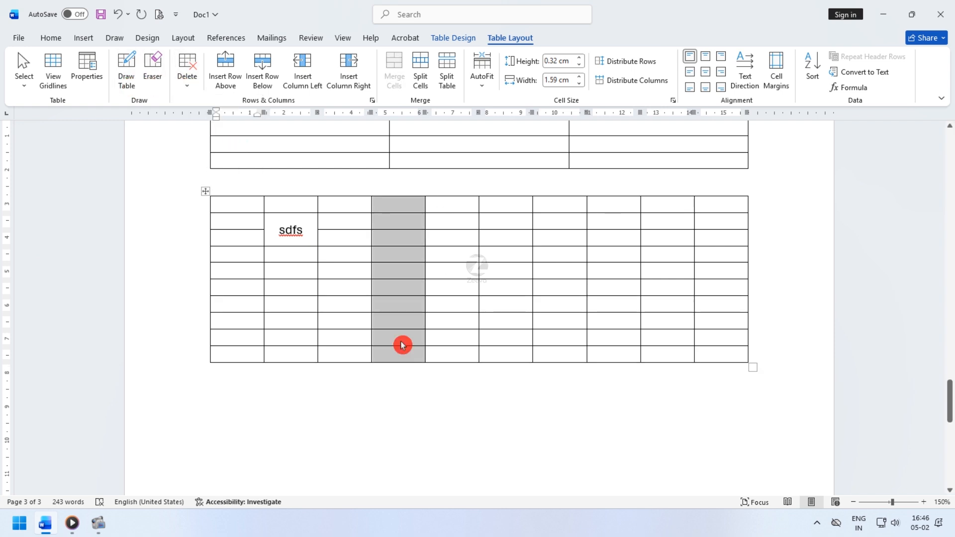
click(199, 89)
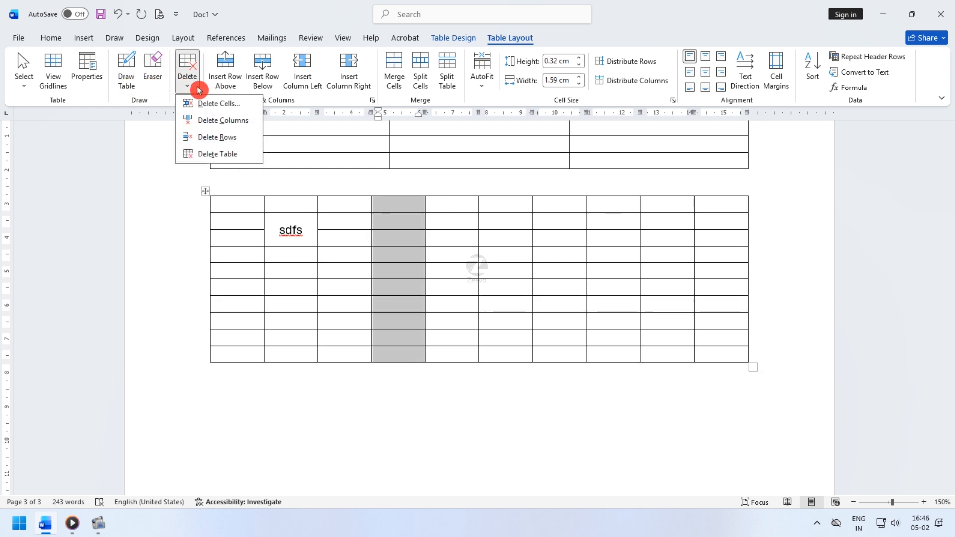
click(239, 123)
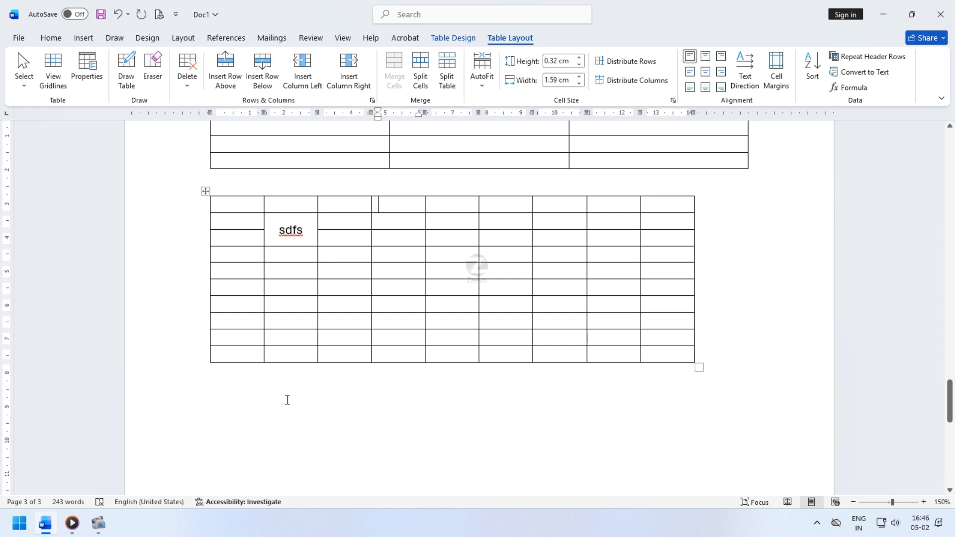
- Split the third-column cell in the fifth row into 2 columns and 1 row
click(233, 404)
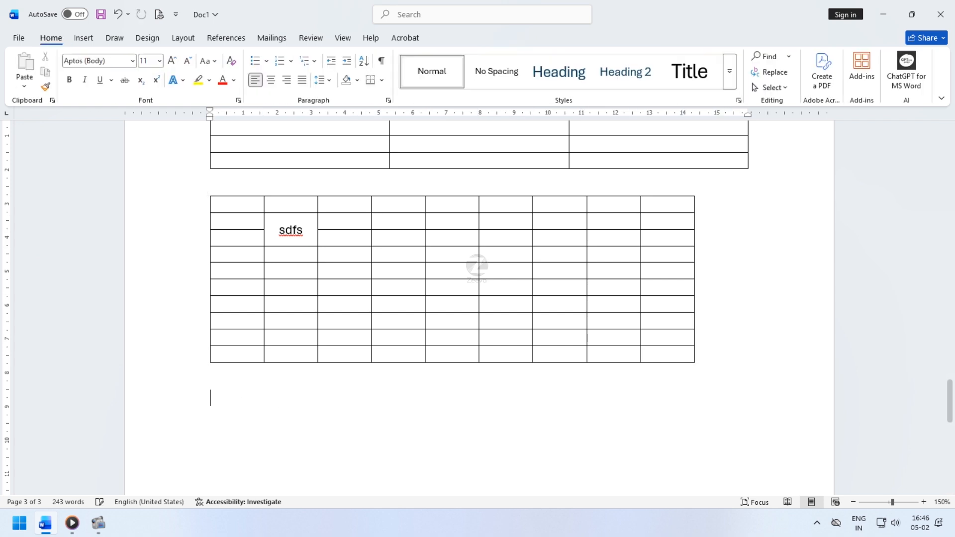
click(83, 38)
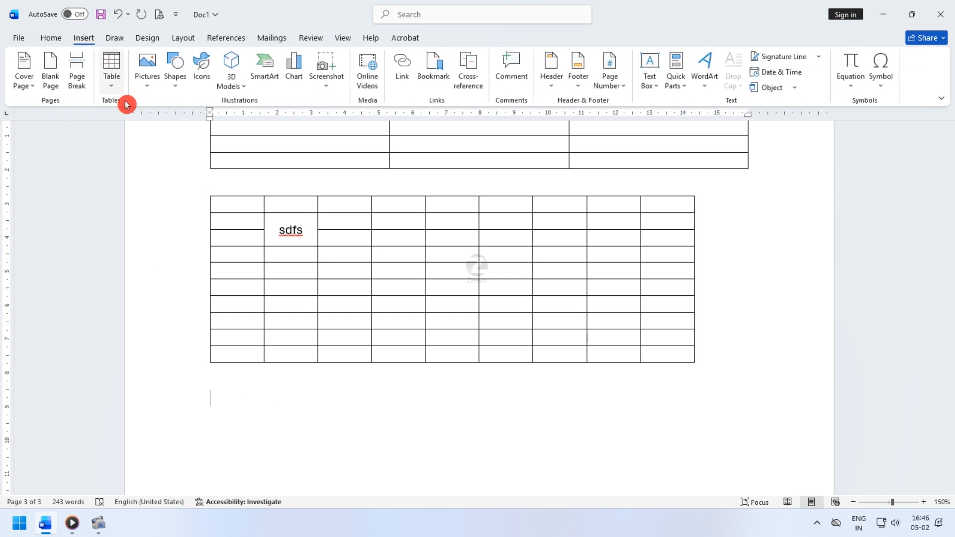
drag(349, 278, 361, 285)
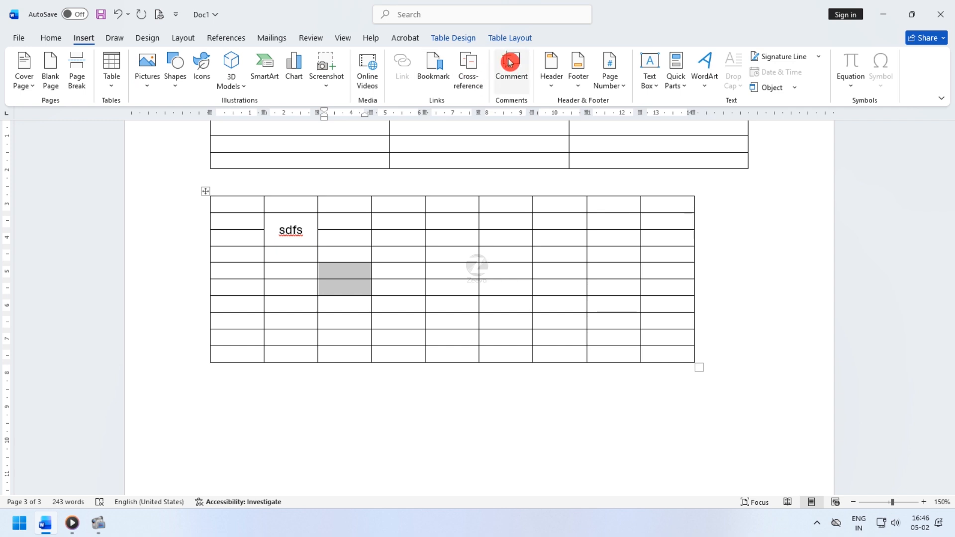
click(528, 36)
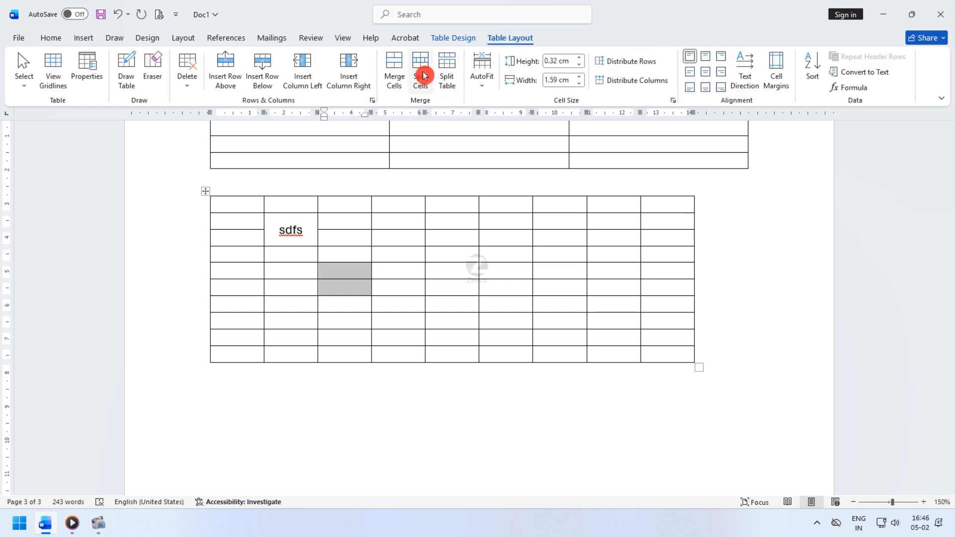
click(352, 279)
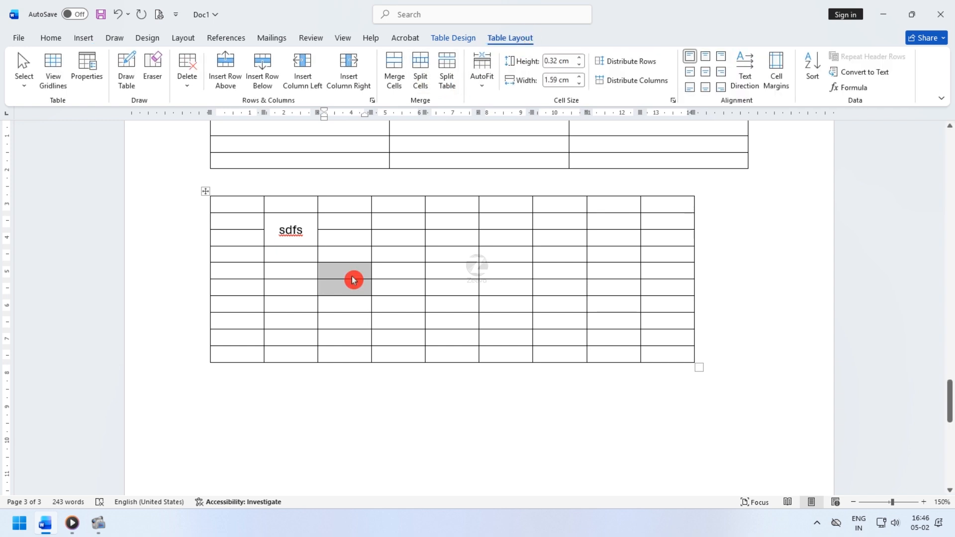
click(419, 72)
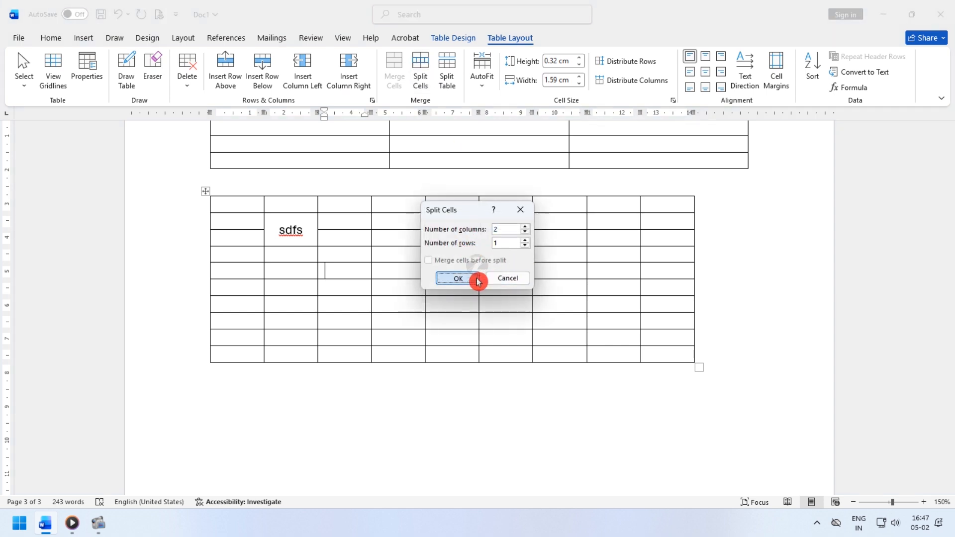
click(477, 278)
- Draw a table outline about 14.18 cm wide and 3.55 cm tall below the existing tables
click(346, 299)
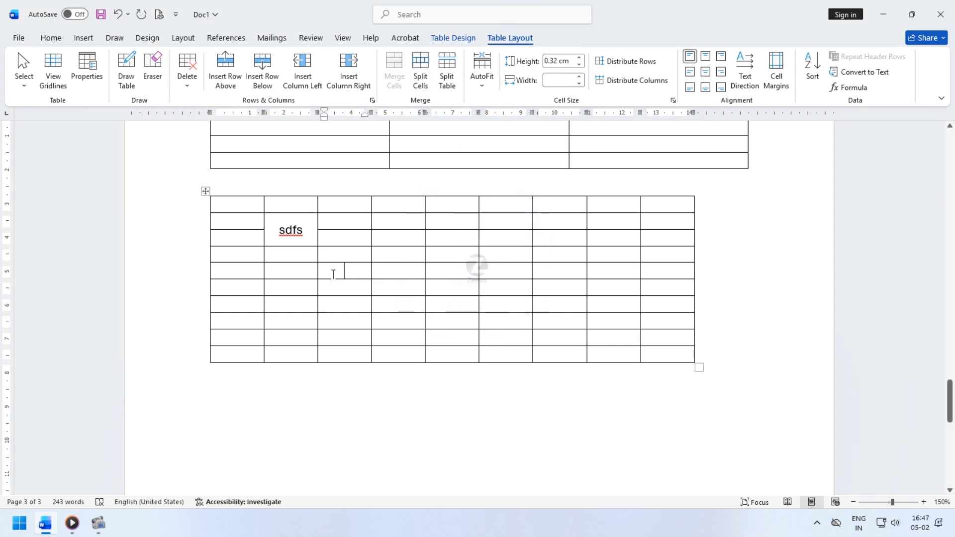
click(240, 400)
click(86, 39)
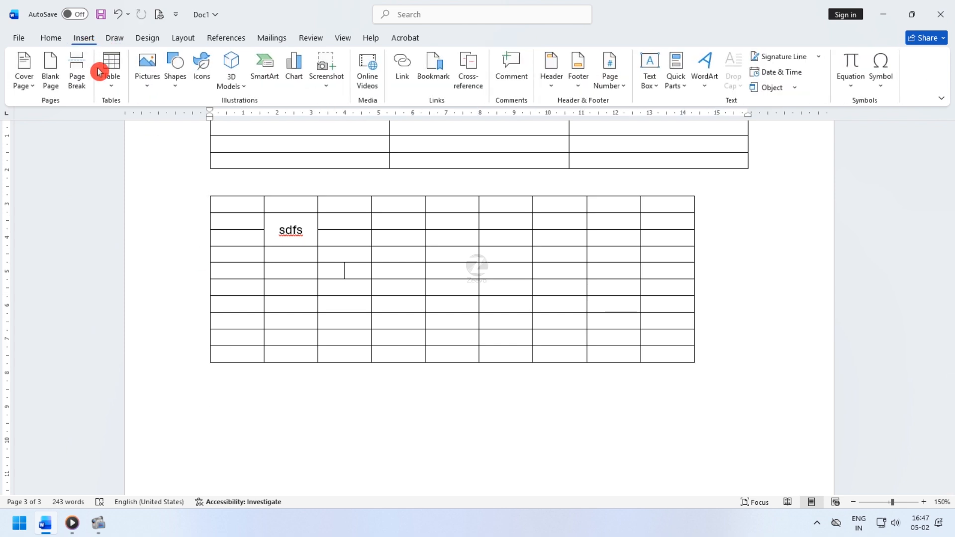
click(110, 85)
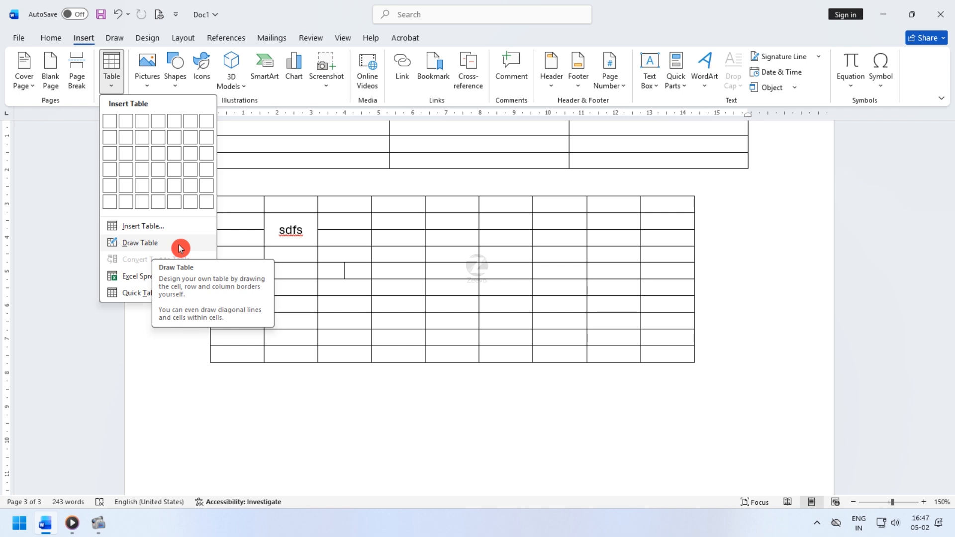
click(138, 249)
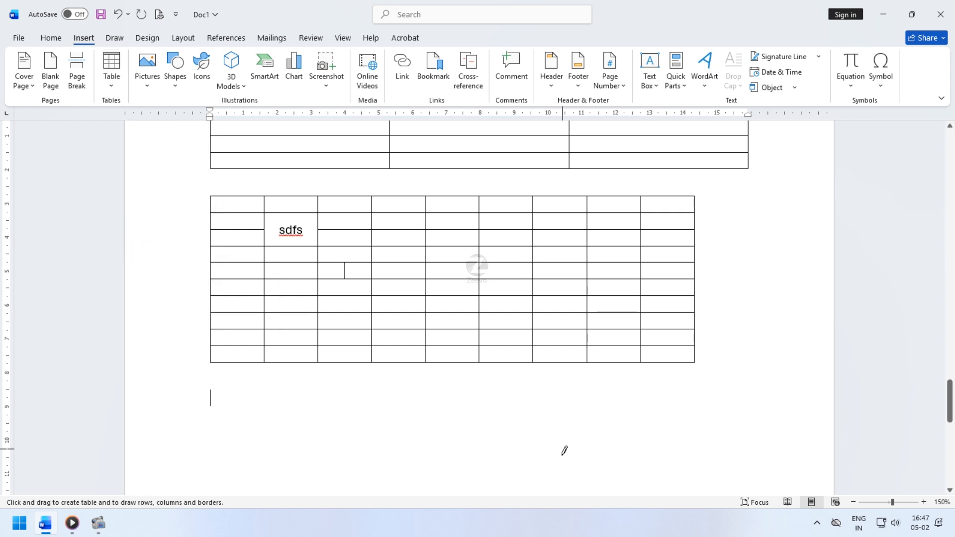
scroll(492, 386, down, 5)
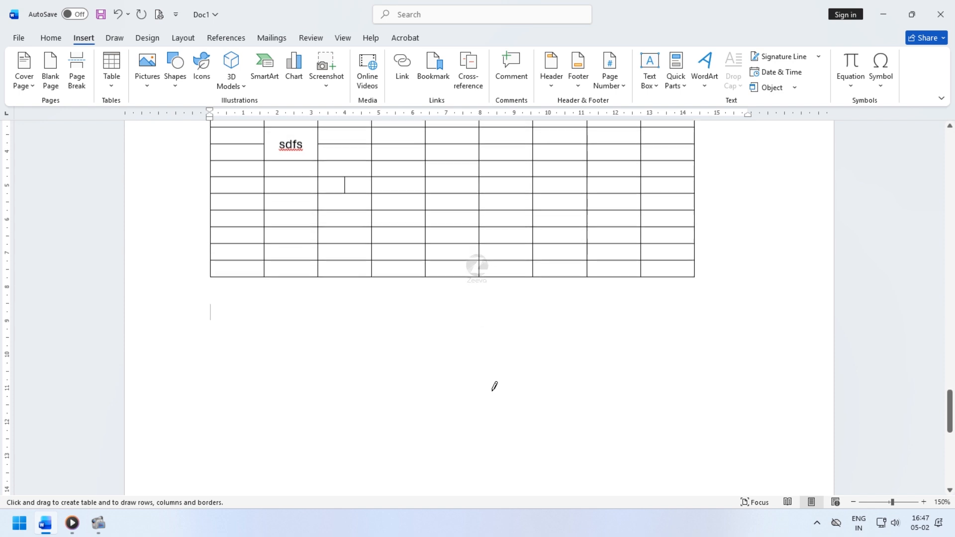
drag(221, 223, 702, 343)
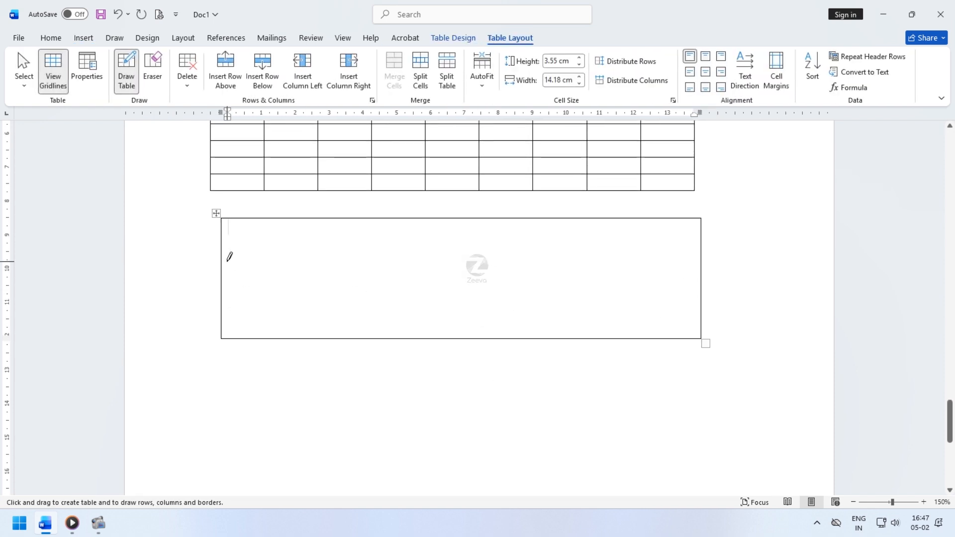
- Draw two horizontal and two vertical lines dividing the drawn table into three rows and three columns
mouse_move(407, 267)
mouse_down()
mouse_move(693, 279)
mouse_move(703, 259)
mouse_up()
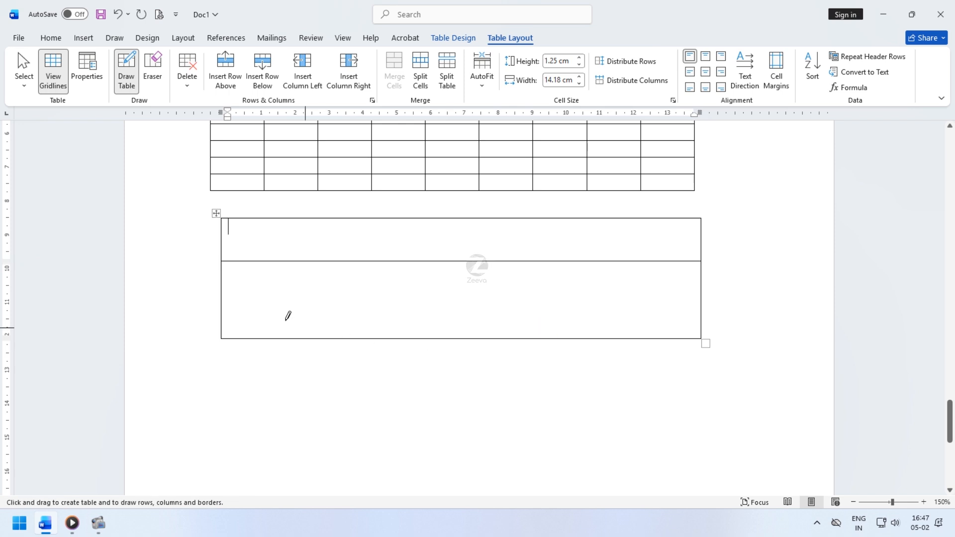
mouse_move(224, 293)
mouse_down()
mouse_move(685, 307)
mouse_move(706, 298)
mouse_up()
drag(381, 220, 377, 334)
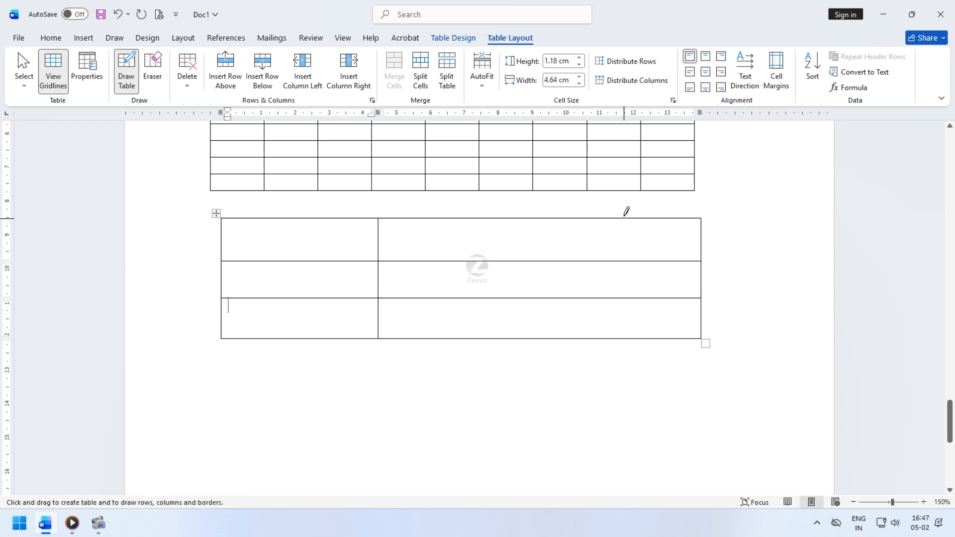
drag(575, 213, 568, 337)
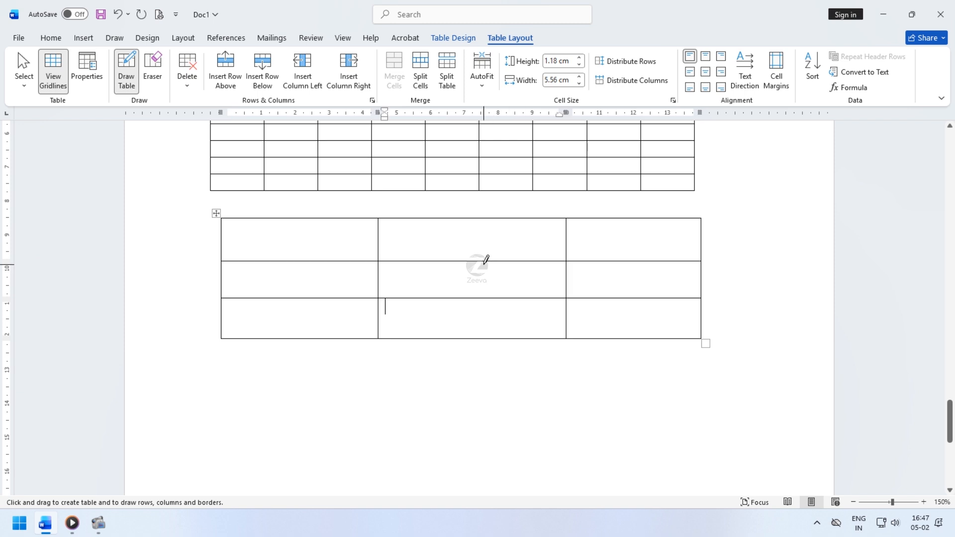
- Draw a vertical line through the middle column's lower two rows and a diagonal in the bottom-right cell
drag(483, 259, 484, 338)
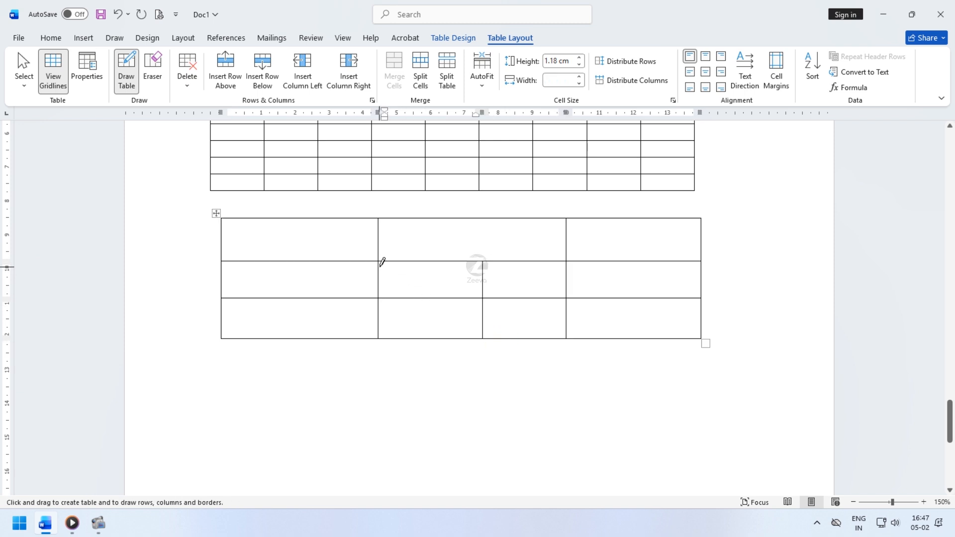
drag(567, 299, 700, 338)
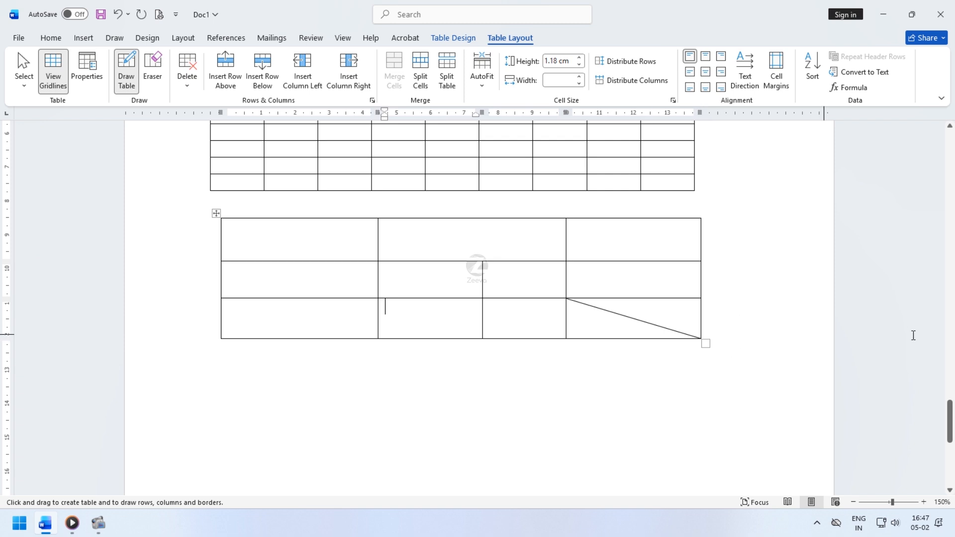
- Undo the diagonal line and draw a vertical line dividing the right column's second-row cell into two
key(ctrl+z)
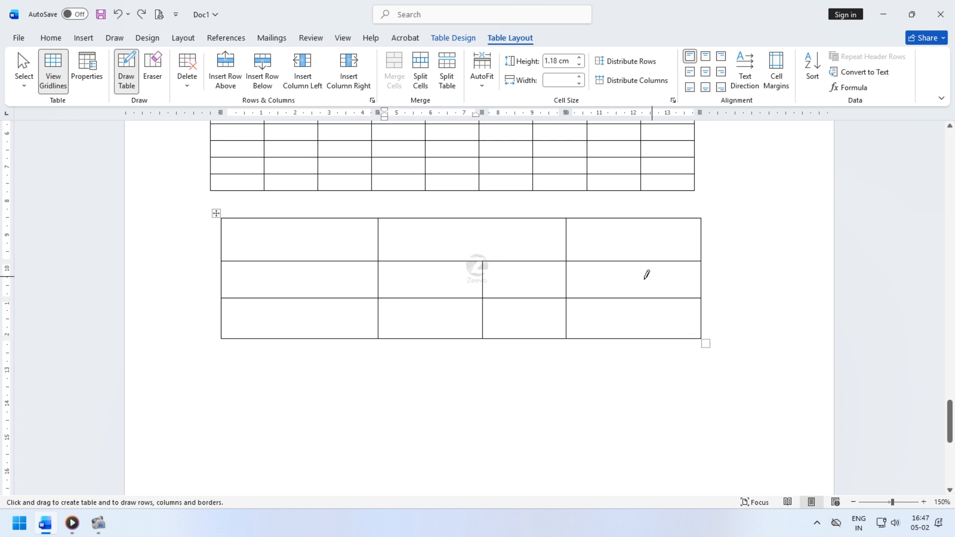
drag(639, 262, 641, 297)
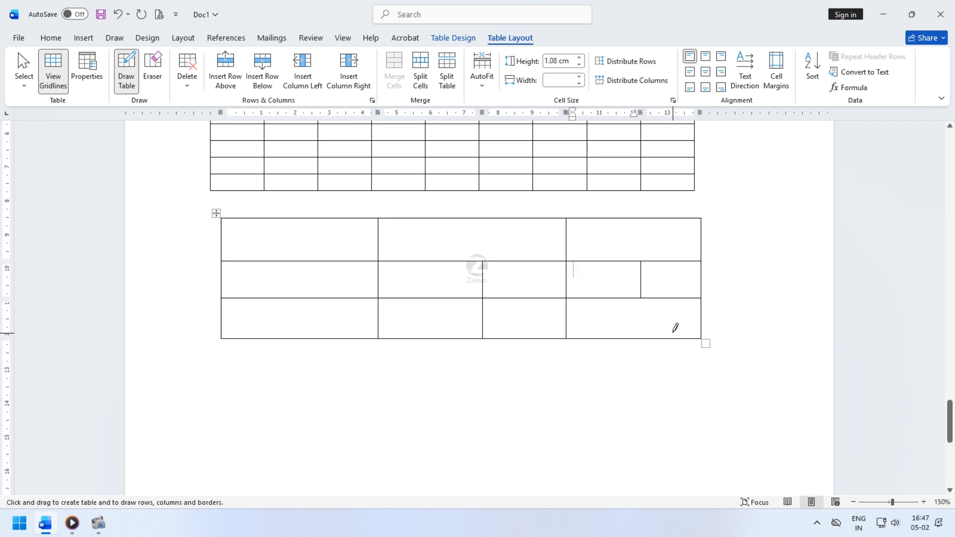
- Leave drawing mode and add a fourth row to the bottom of the drawn table
key(Escape)
click(687, 326)
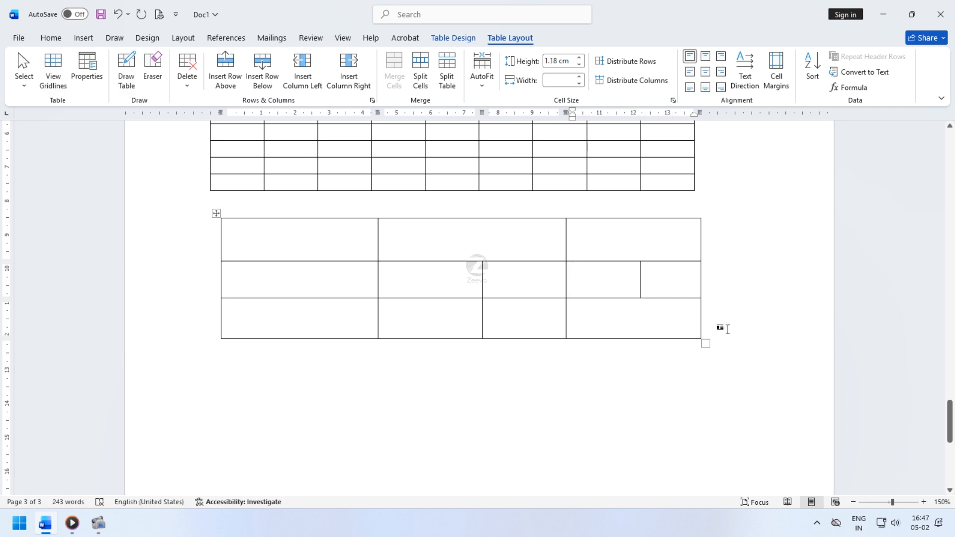
click(727, 329)
key(Return)
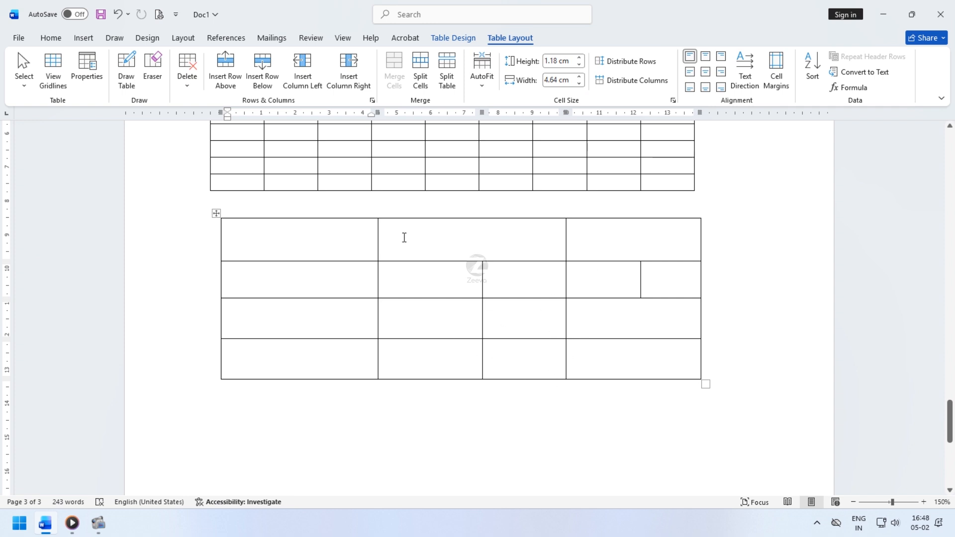
- Use the Eraser to remove the border between the bottom two cells of the drawn table's second column
click(154, 69)
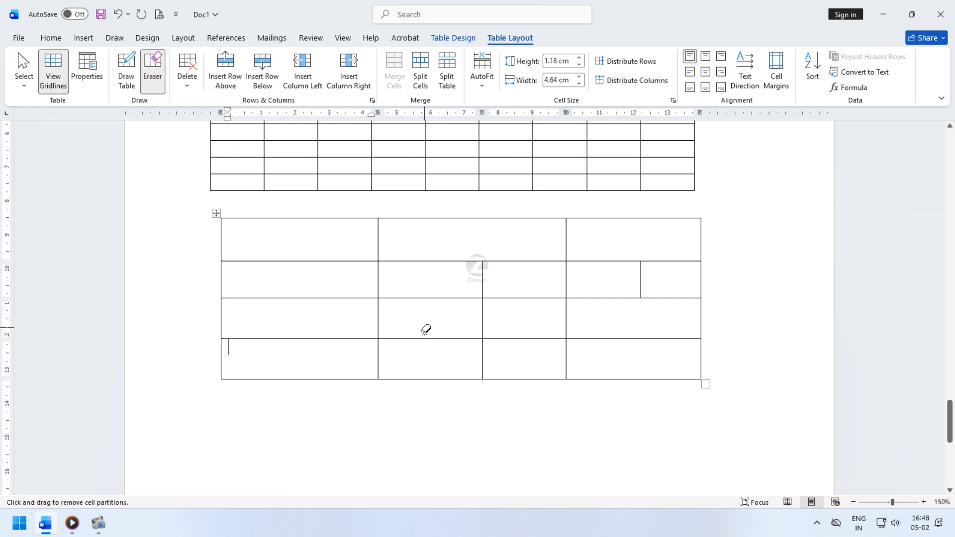
drag(425, 329, 451, 378)
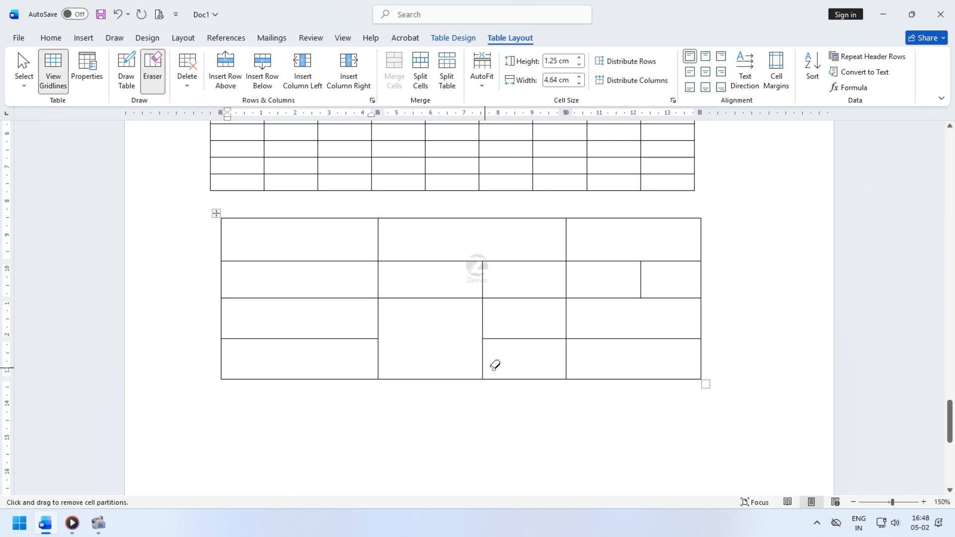
- Erase several inner borders in the middle of the upper table to merge its cells into larger blocks
scroll(516, 331, up, 3)
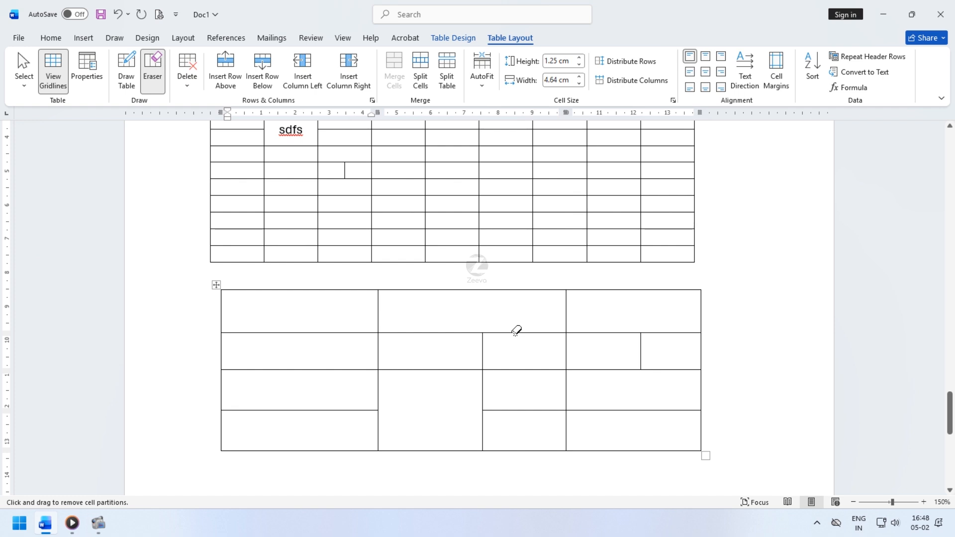
scroll(487, 339, up, 1)
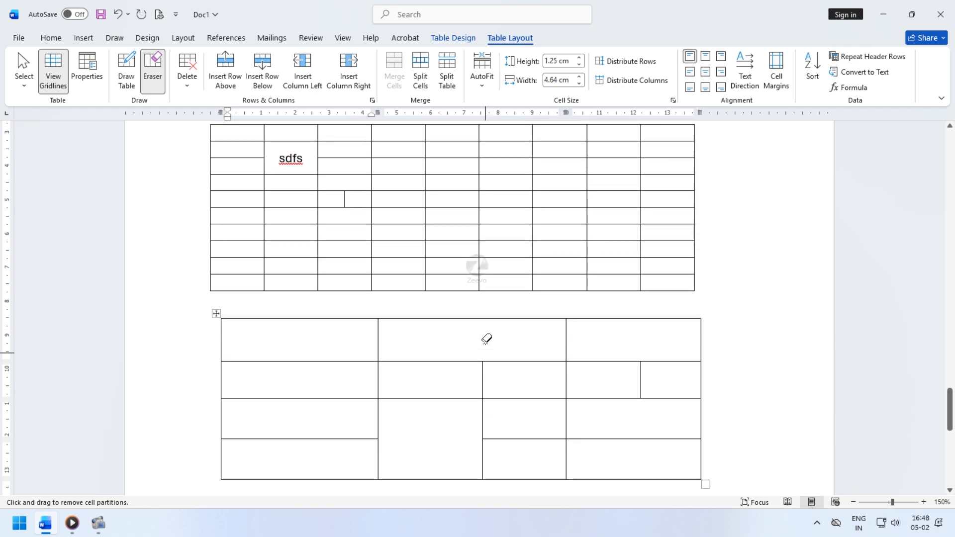
mouse_move(397, 165)
mouse_down()
mouse_move(486, 226)
mouse_move(539, 243)
mouse_up()
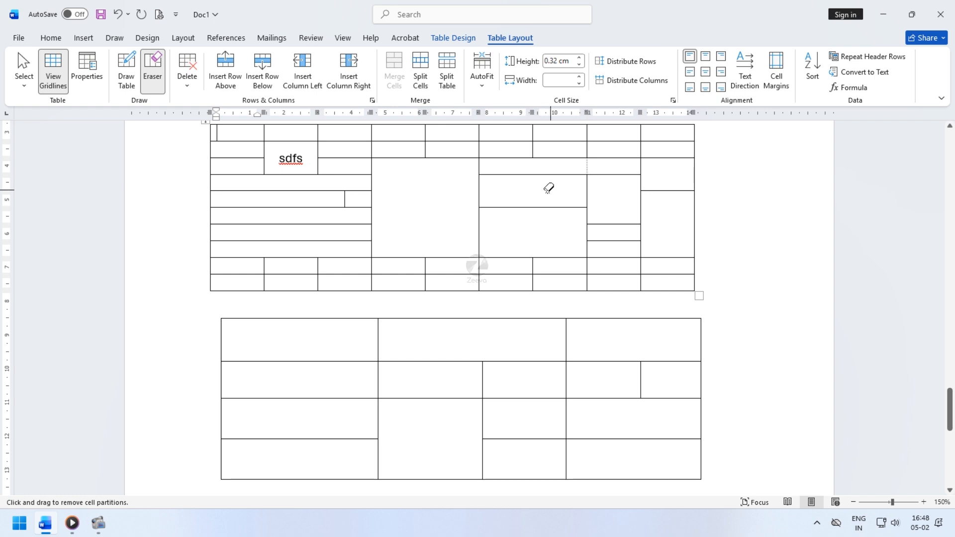
drag(549, 188, 547, 248)
drag(536, 162, 536, 234)
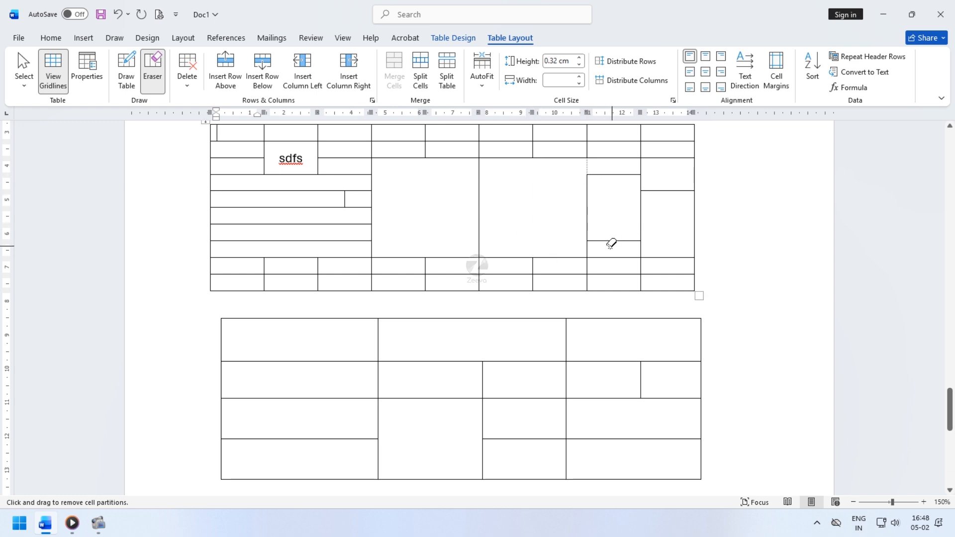
key(Escape)
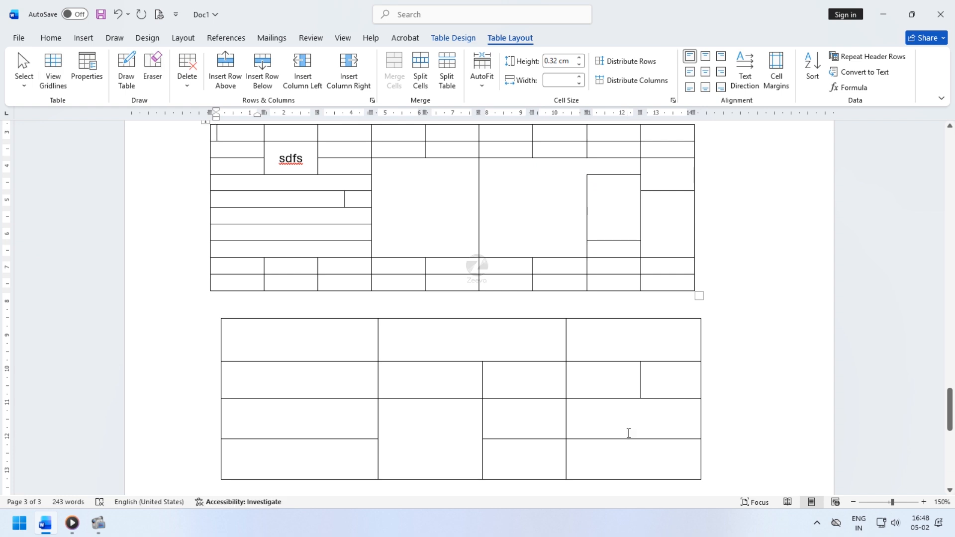
- Insert the Double Table quick table below the drawn table
scroll(596, 433, down, 4)
click(239, 309)
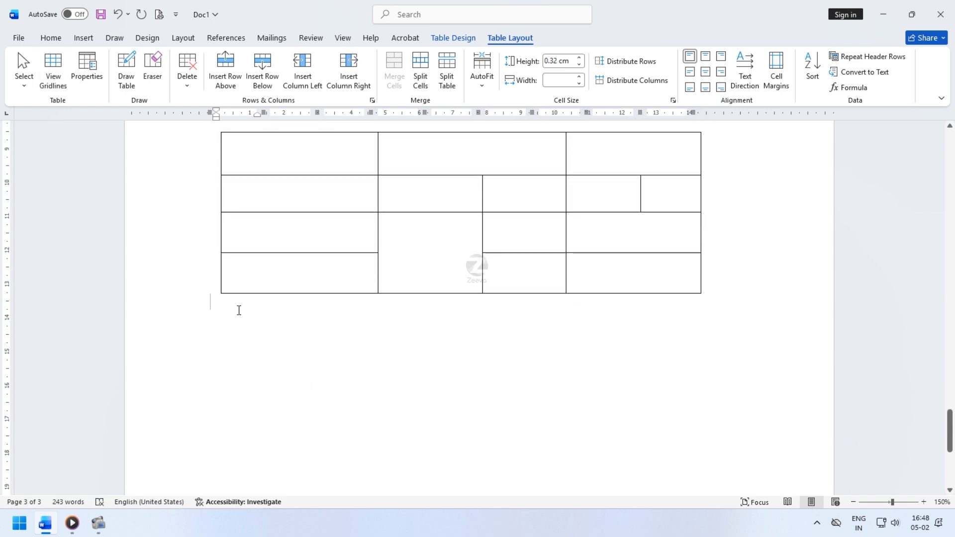
click(84, 39)
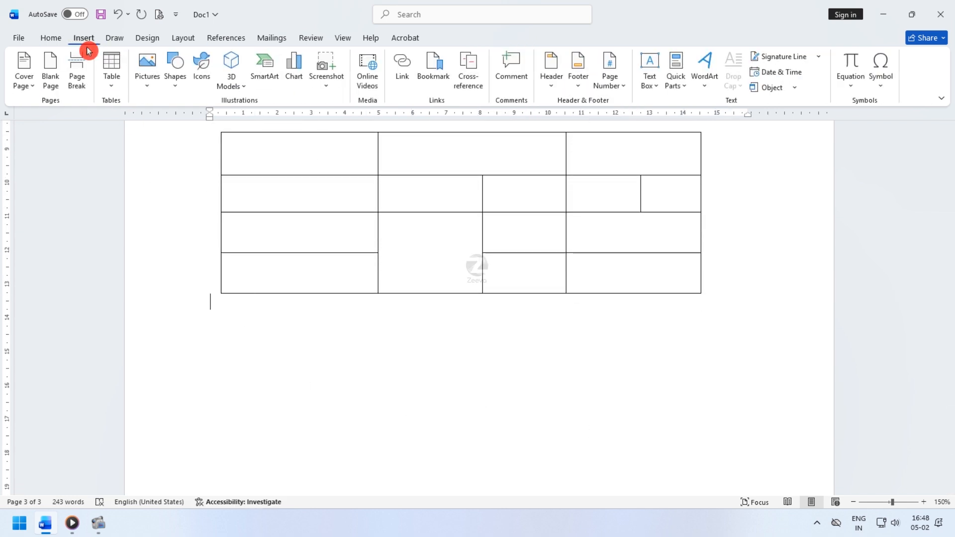
click(111, 71)
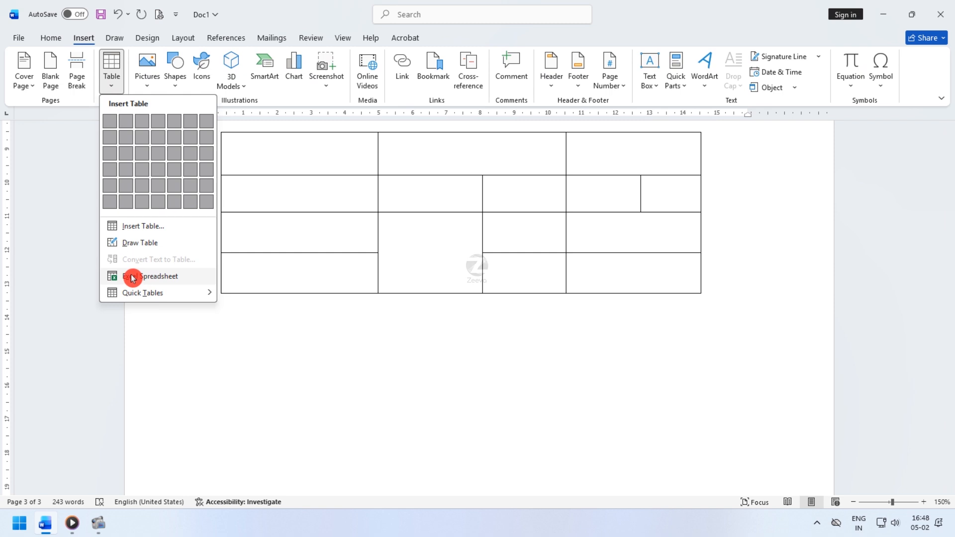
mouse_move(137, 297)
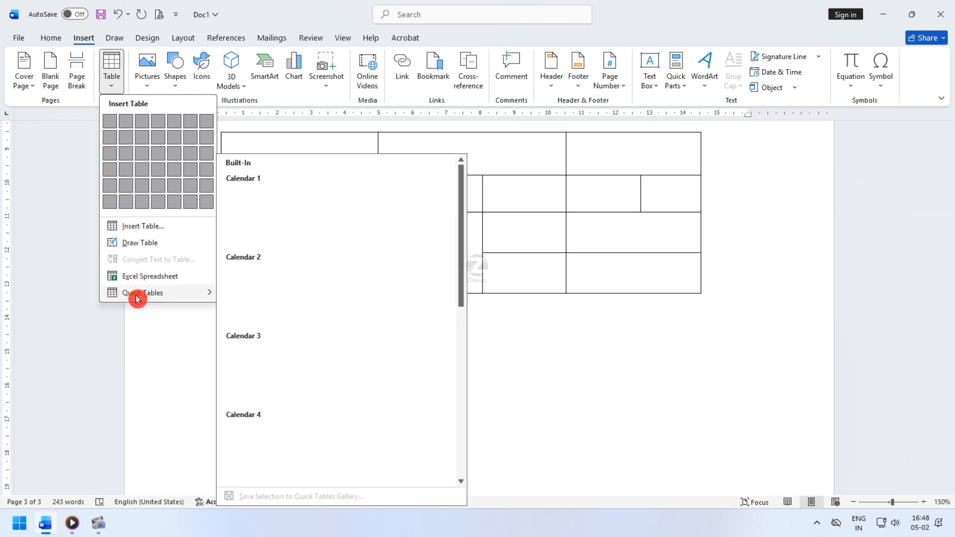
scroll(316, 280, down, 10)
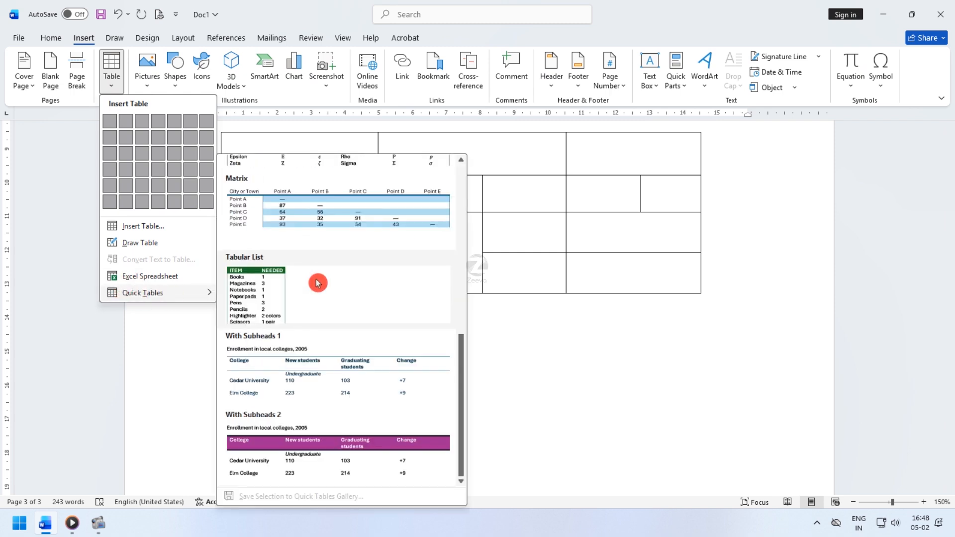
scroll(318, 282, up, 10)
scroll(318, 283, down, 10)
scroll(318, 282, up, 2)
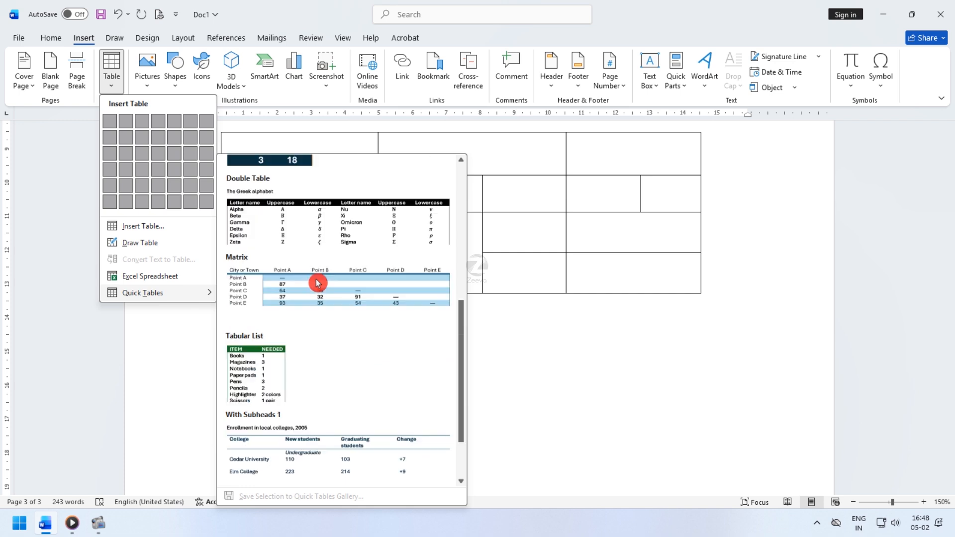
click(314, 228)
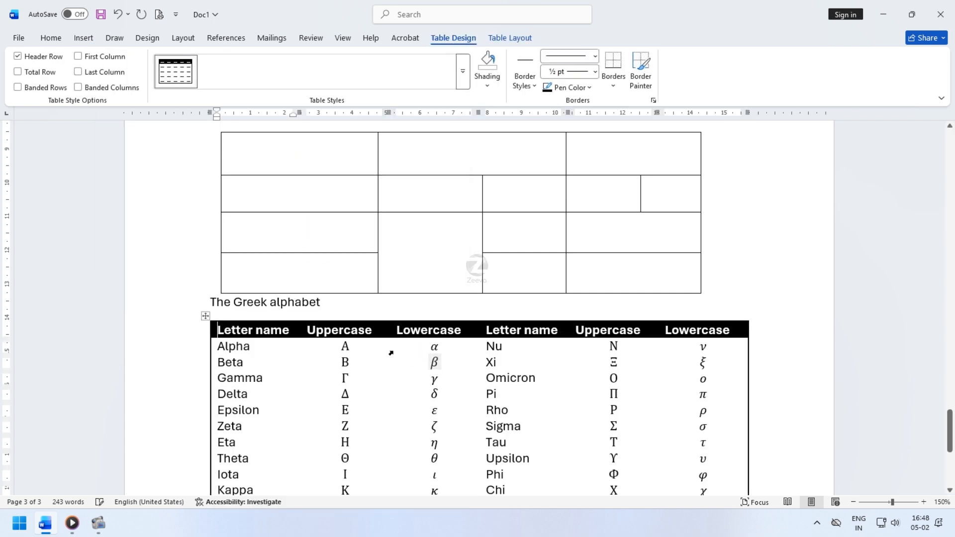
- Select the whole quick table and clear its contents
scroll(391, 353, down, 5)
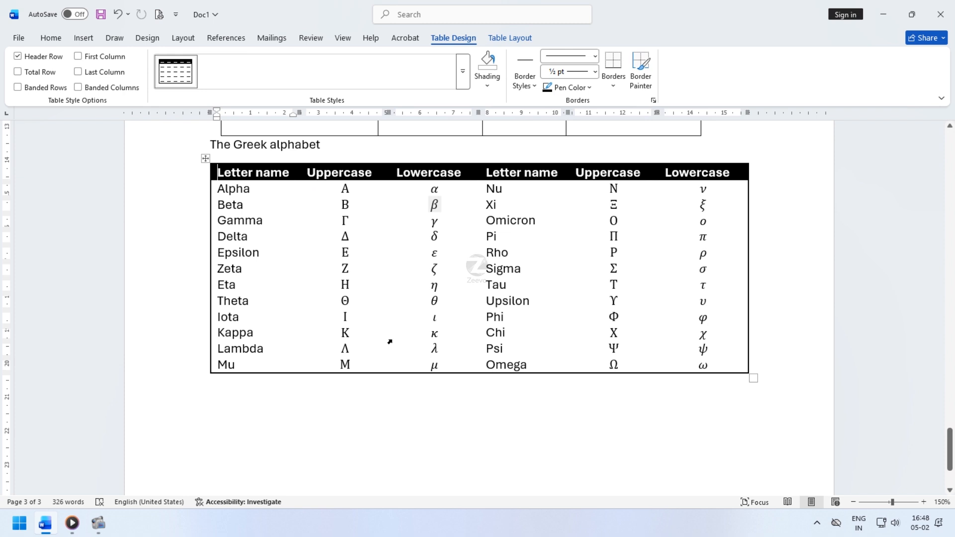
click(205, 158)
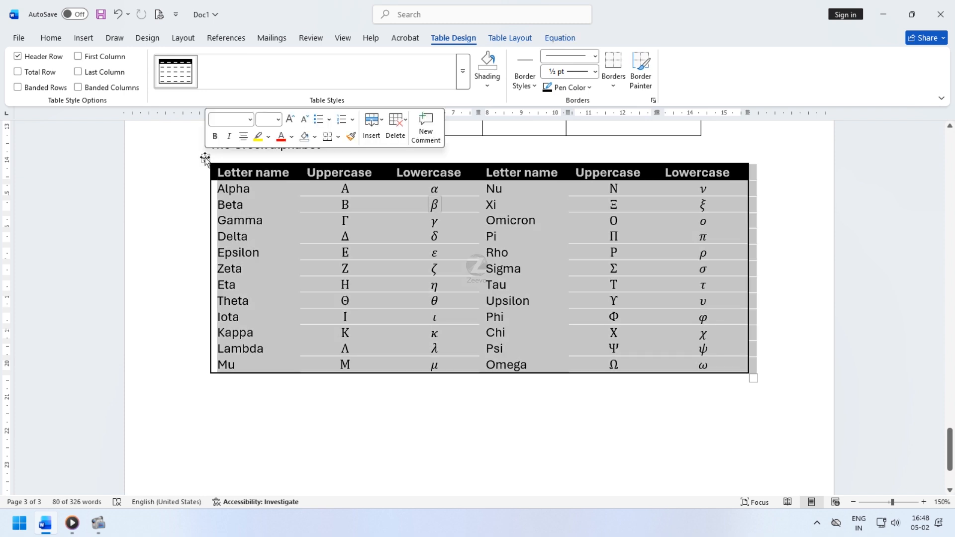
key(Delete)
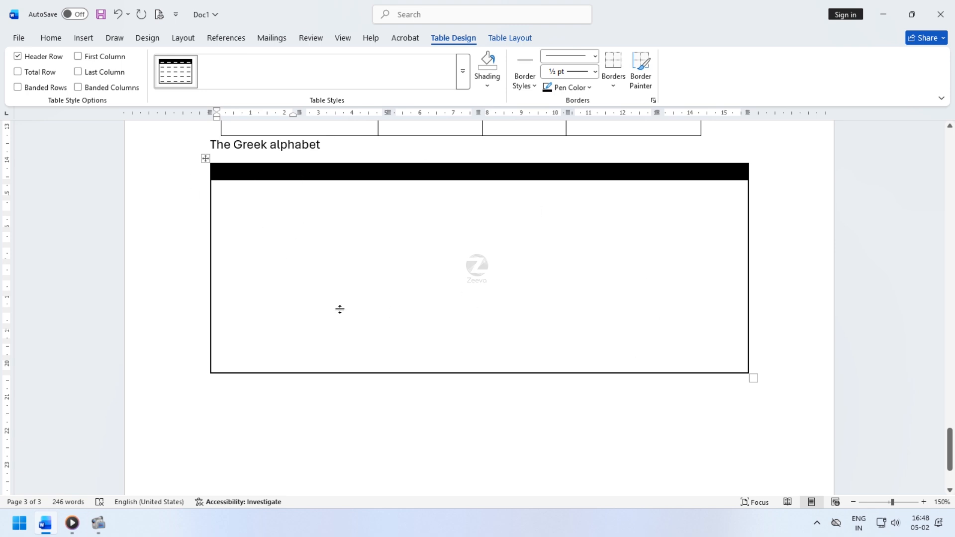
- Delete the entire quick table
scroll(340, 310, up, 2)
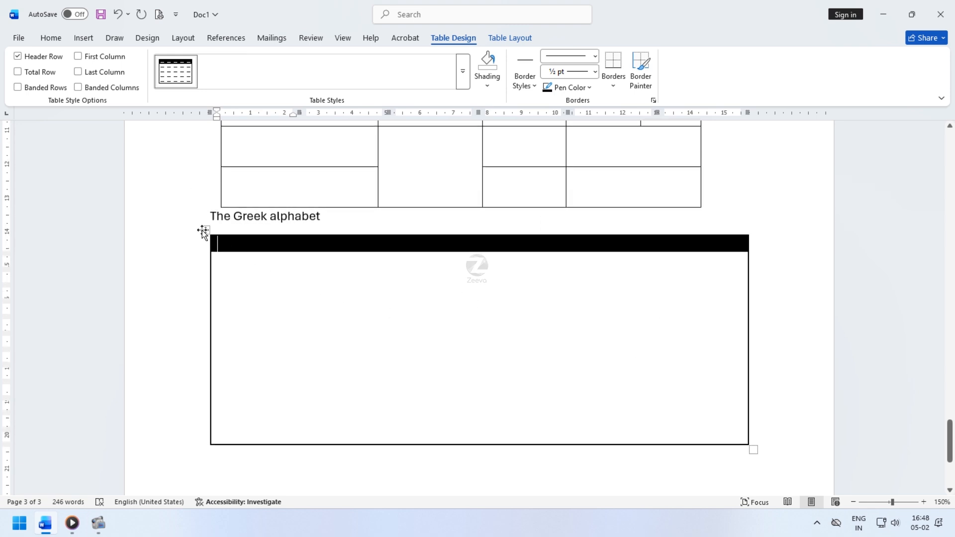
click(203, 231)
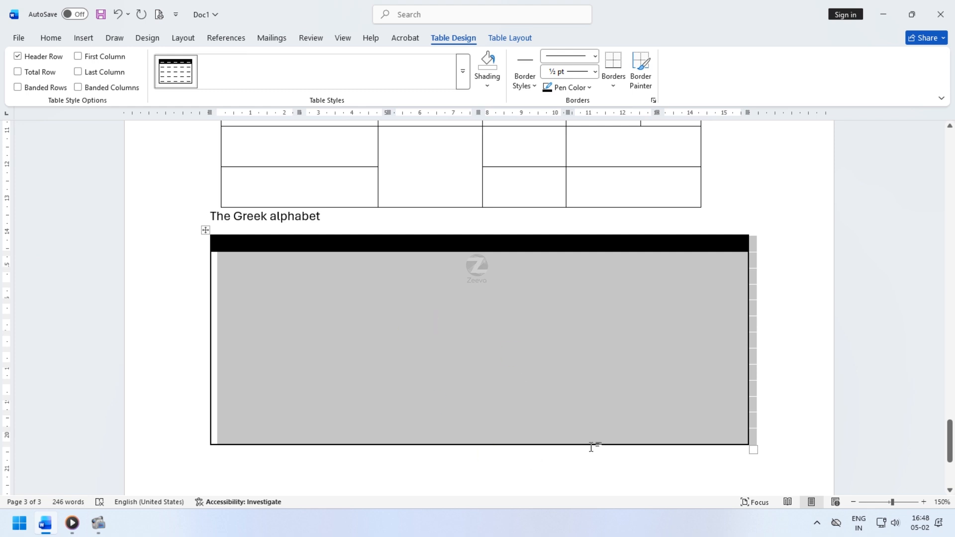
click(528, 39)
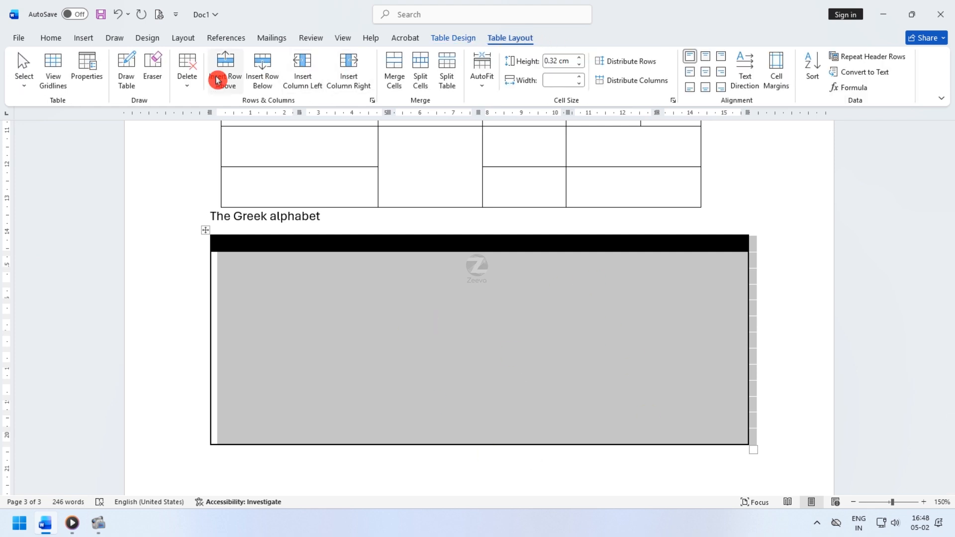
click(191, 86)
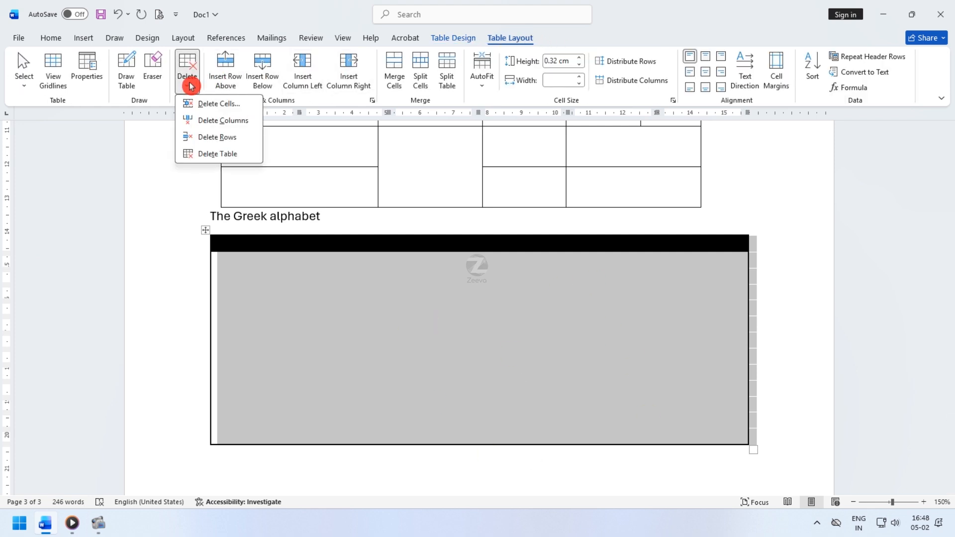
click(245, 159)
- Delete the entire drawn table and the 'The Greek alphabet' caption text below it
scroll(304, 316, up, 5)
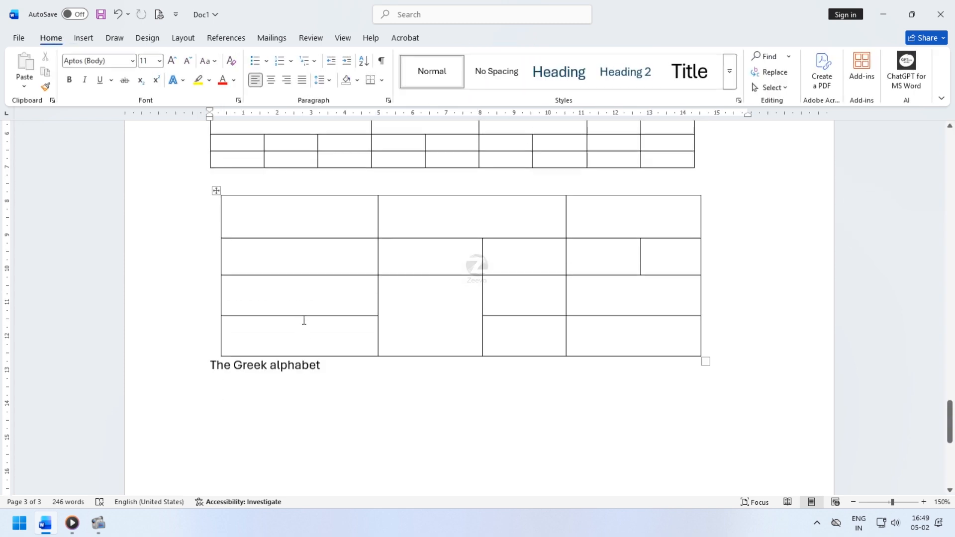
click(215, 213)
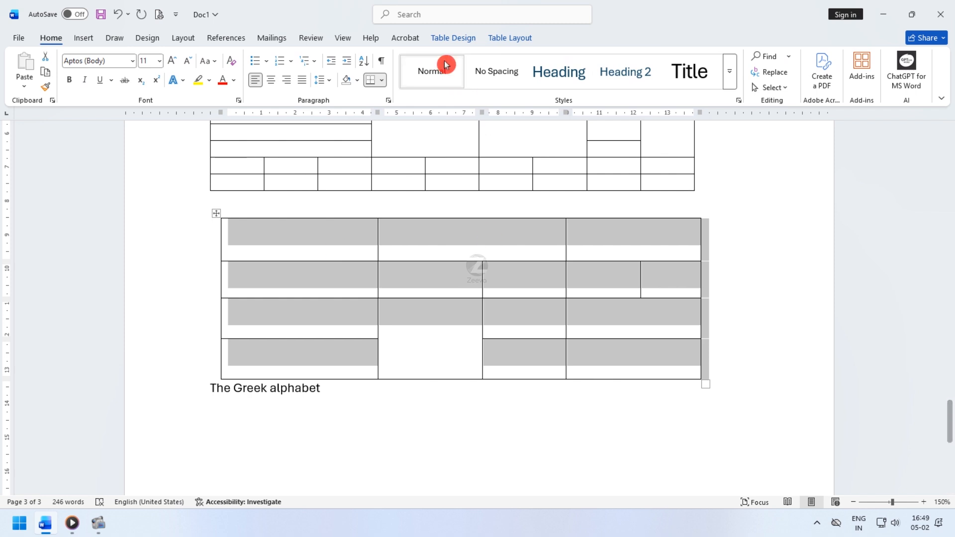
click(510, 38)
click(193, 83)
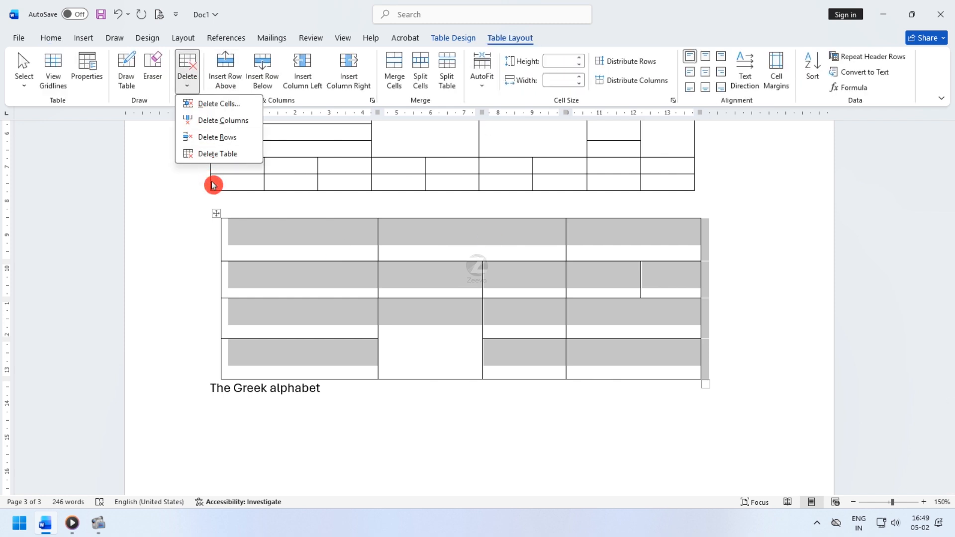
click(218, 155)
drag(326, 227, 177, 226)
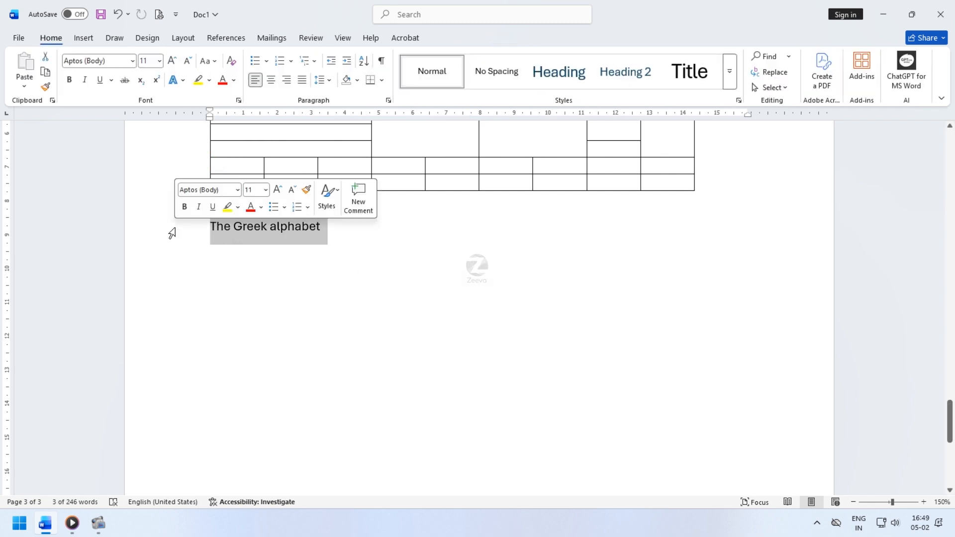
key(Delete)
- Insert a blank page at the end of the document
scroll(232, 266, up, 2)
scroll(231, 266, down, 2)
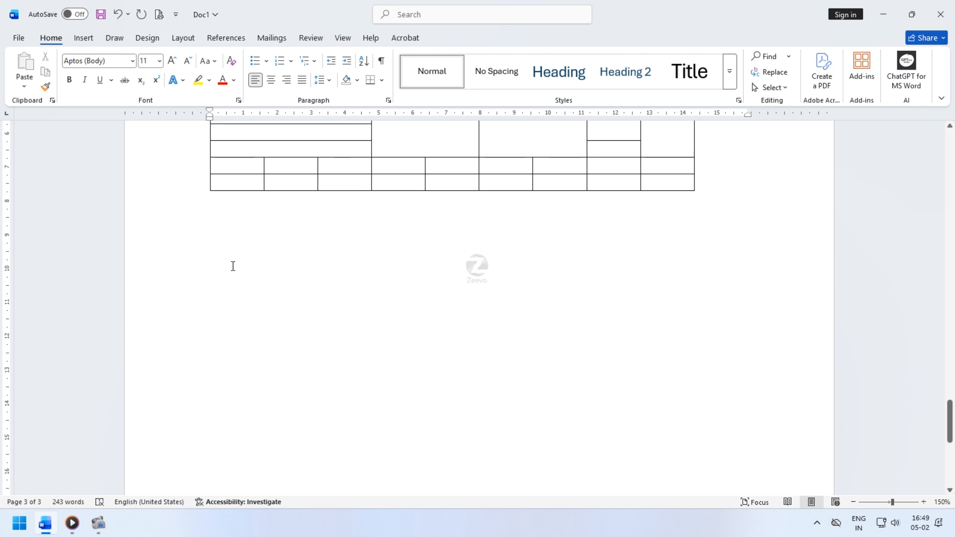
scroll(233, 267, down, 3)
click(84, 39)
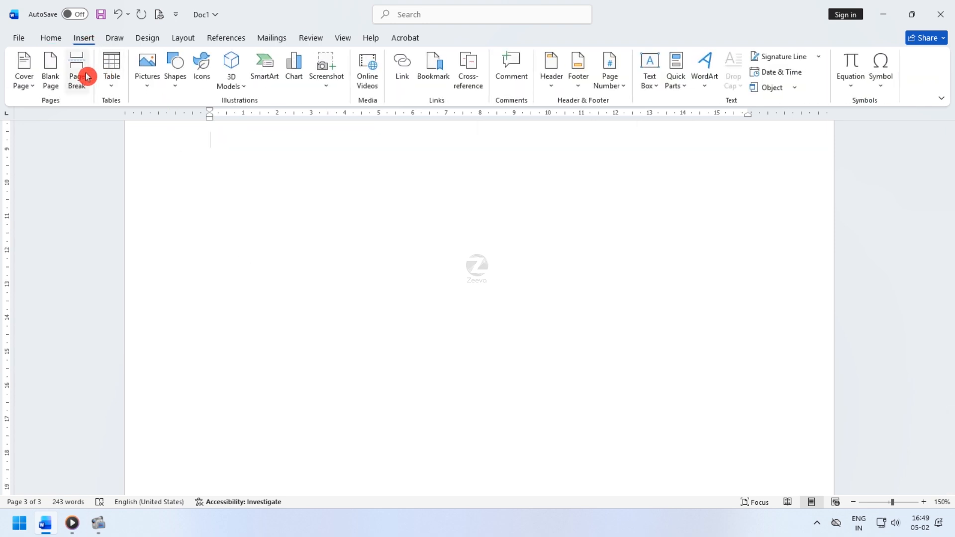
click(51, 67)
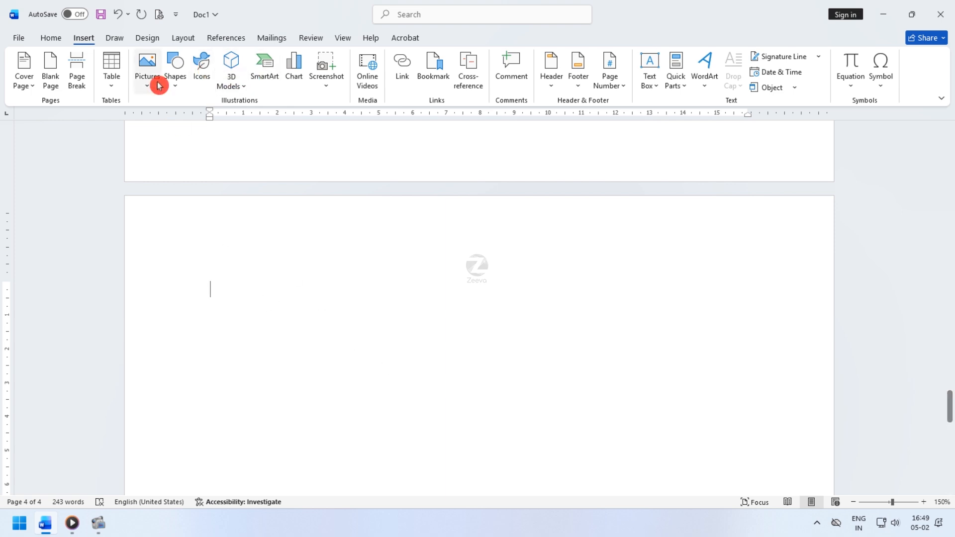
click(146, 68)
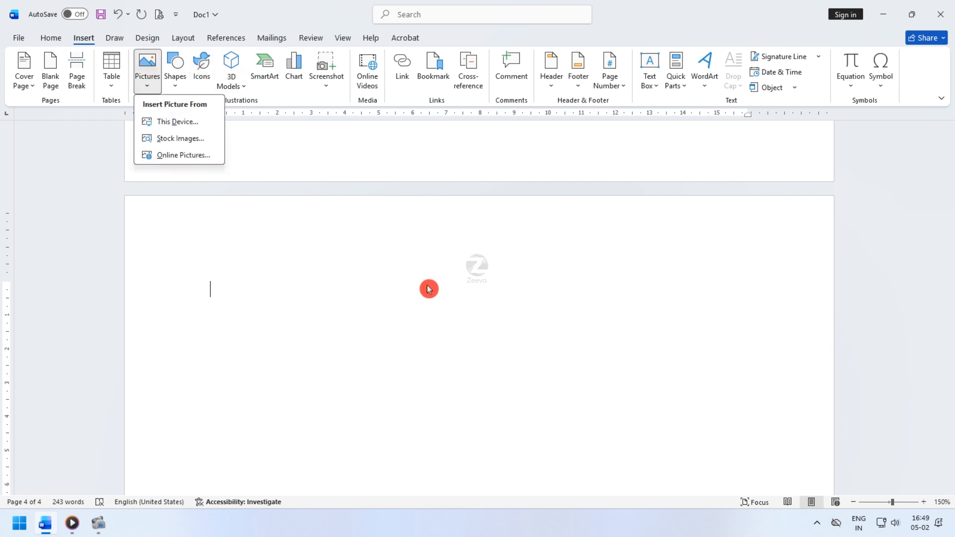
click(190, 126)
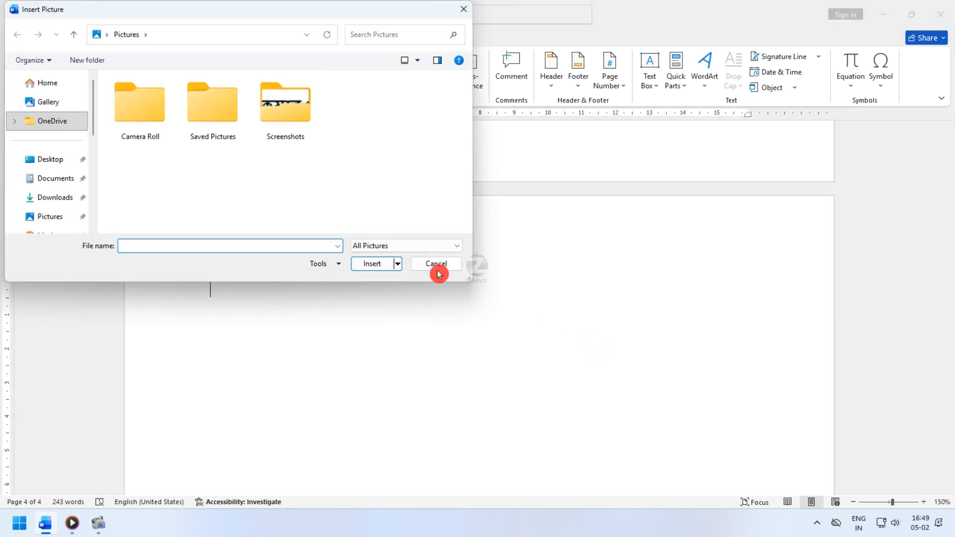
click(430, 265)
click(144, 80)
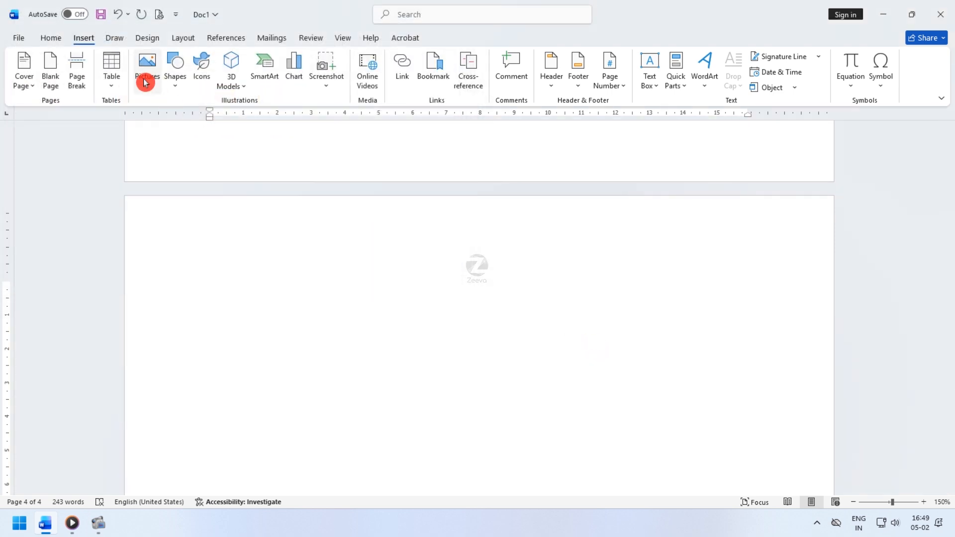
click(185, 123)
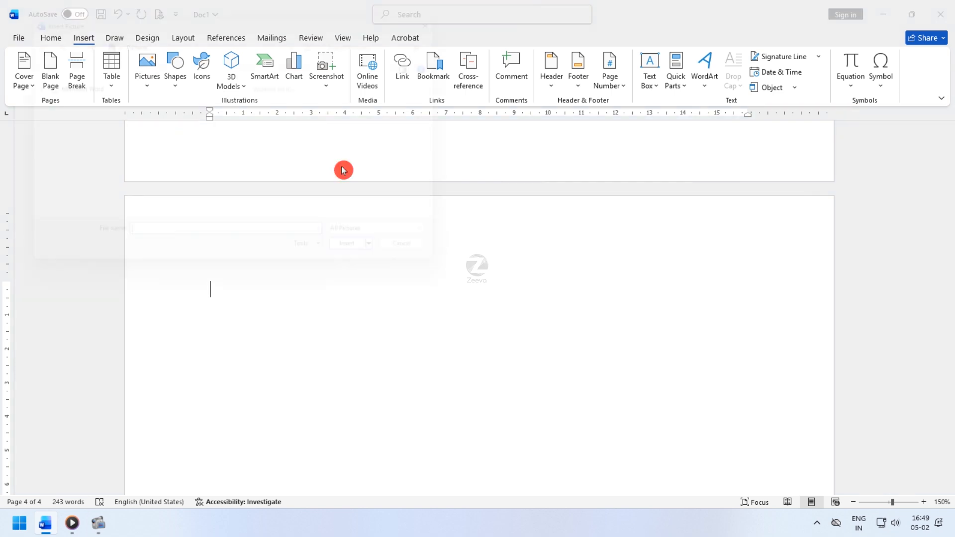
double_click(301, 116)
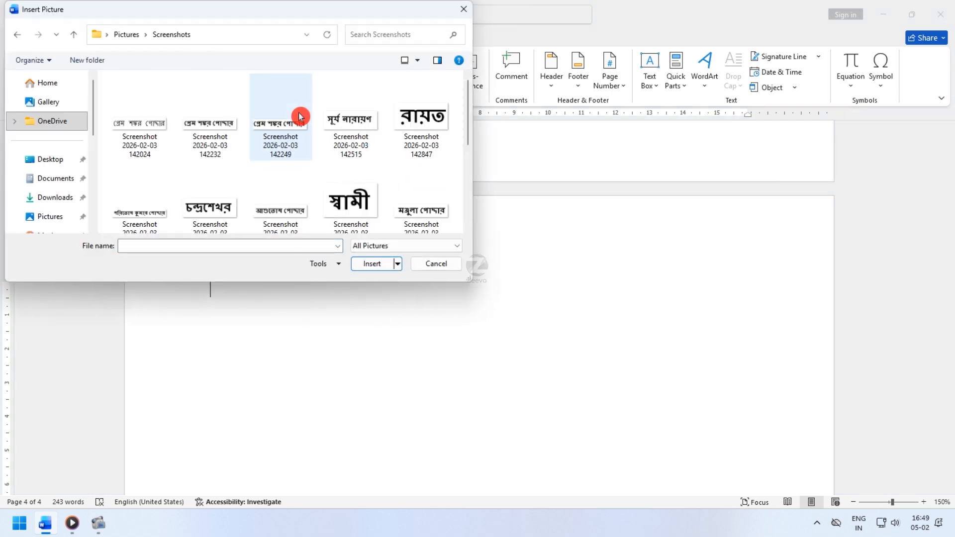
scroll(401, 200, down, 5)
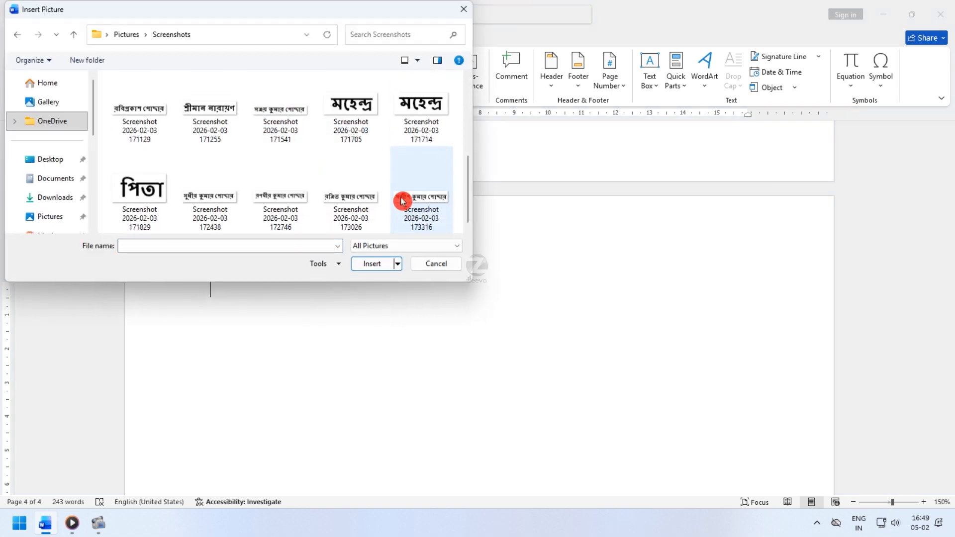
scroll(401, 200, up, 1)
click(138, 207)
click(373, 264)
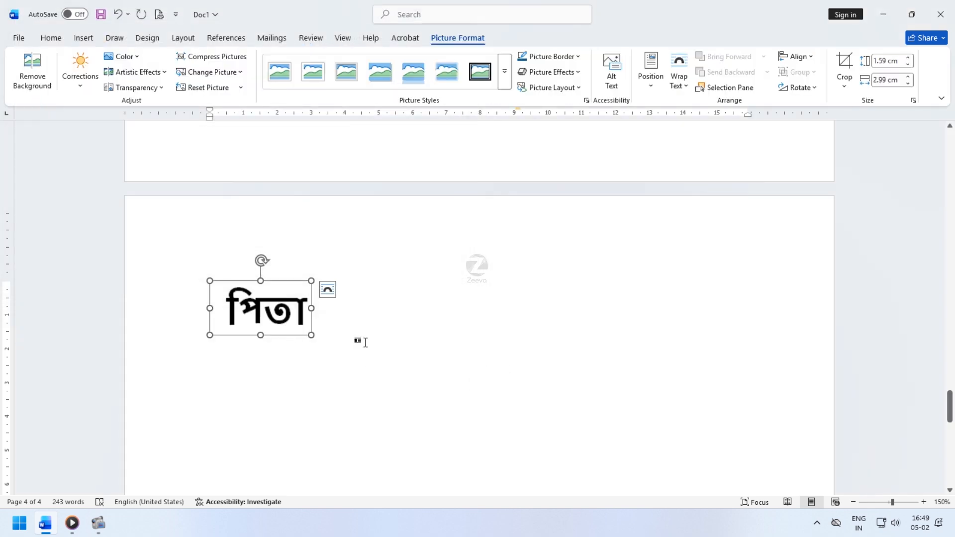
- Set the screenshot picture's text wrapping to Through
click(478, 41)
click(680, 77)
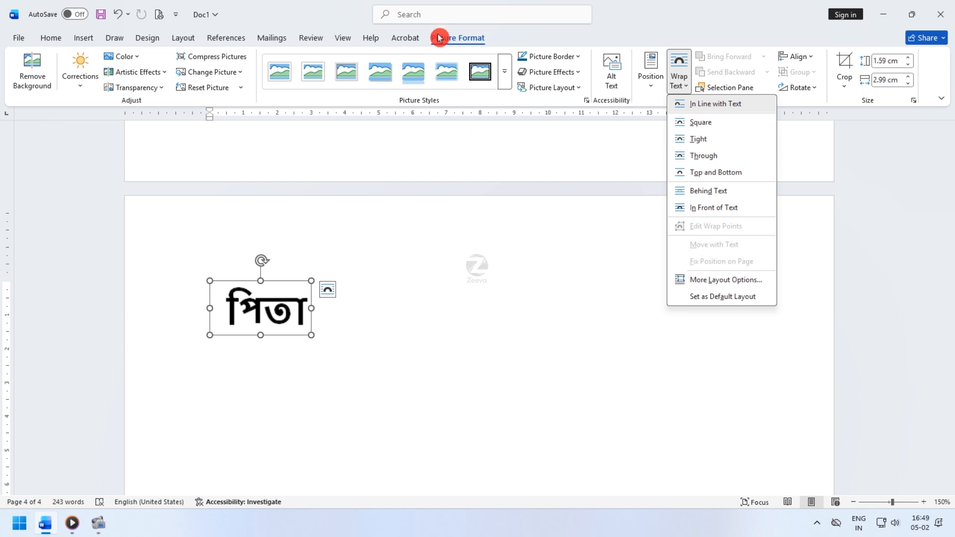
click(479, 333)
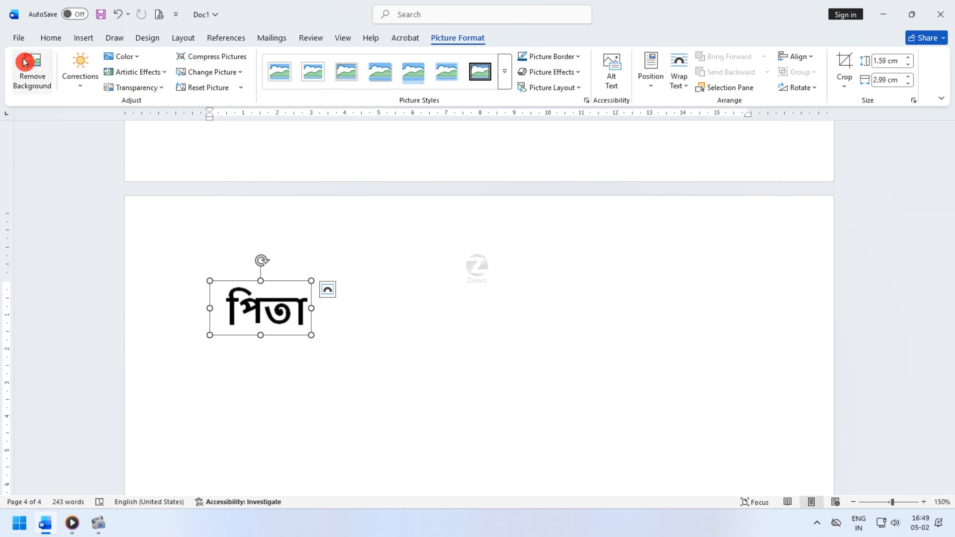
click(682, 86)
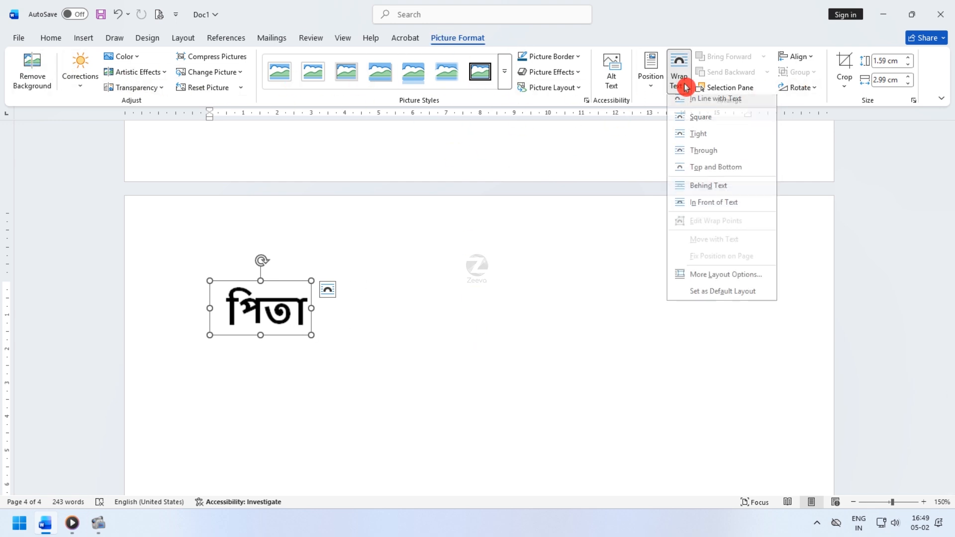
click(715, 159)
- Drag the picture toward the page centre and back to the left margin
drag(251, 304, 370, 300)
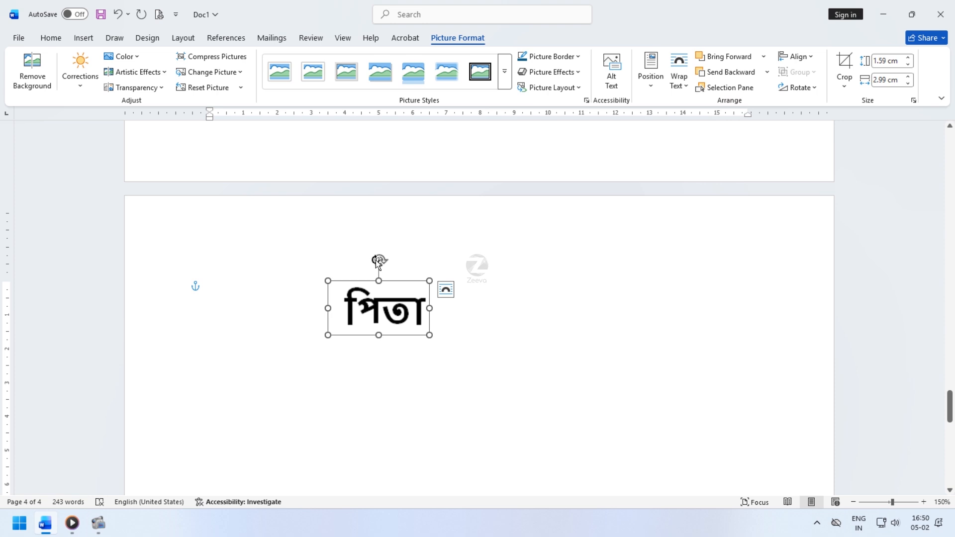
drag(378, 260, 372, 200)
drag(369, 284, 247, 278)
click(380, 345)
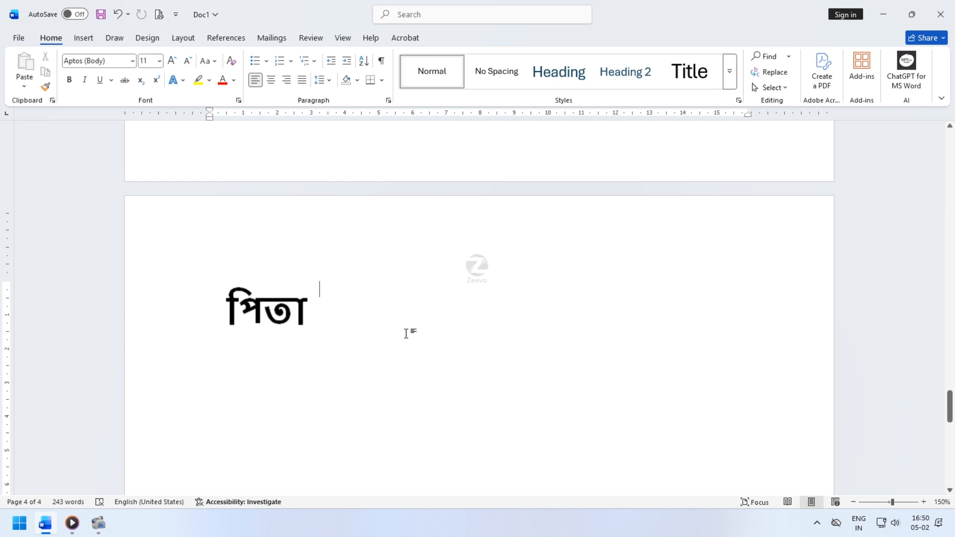
- Add a new paragraph above the picture, then select the screenshot picture and delete it
key(Return)
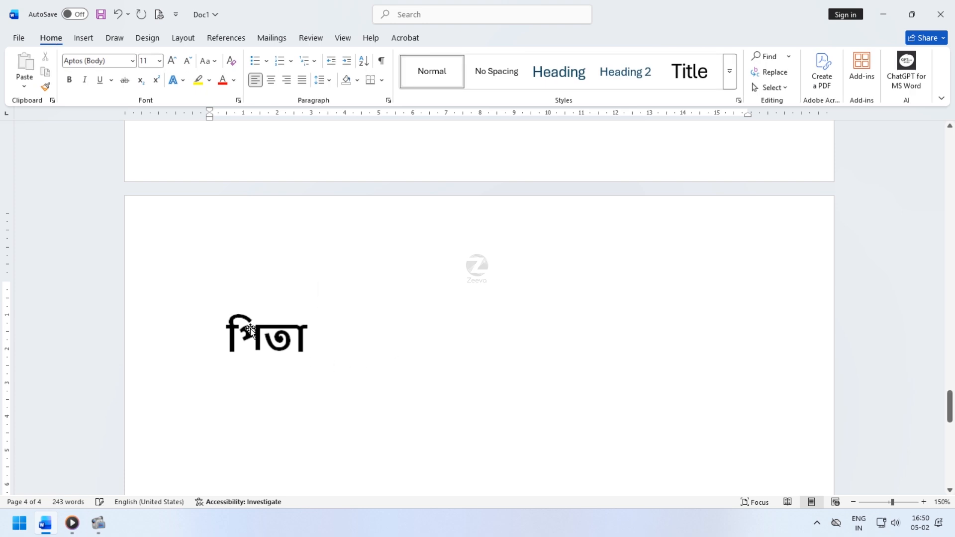
click(250, 329)
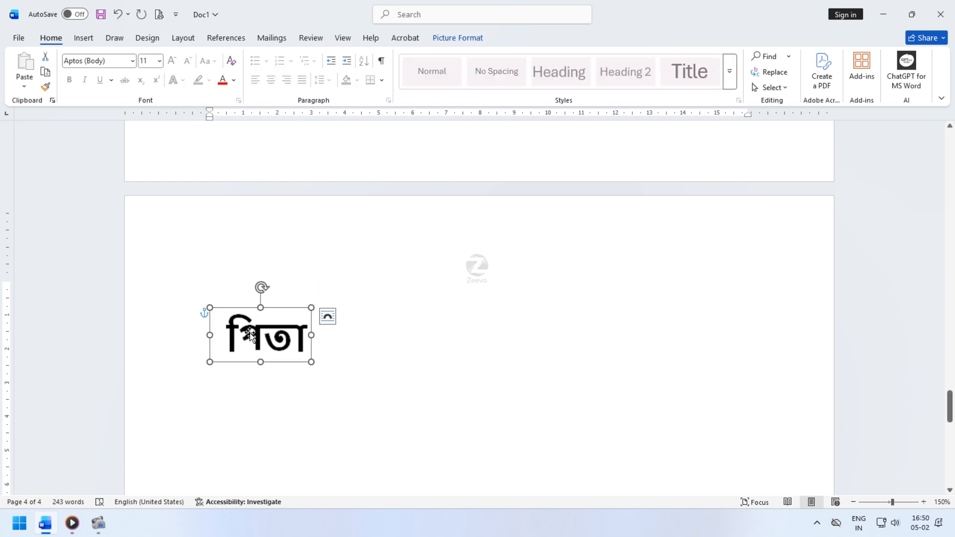
click(442, 38)
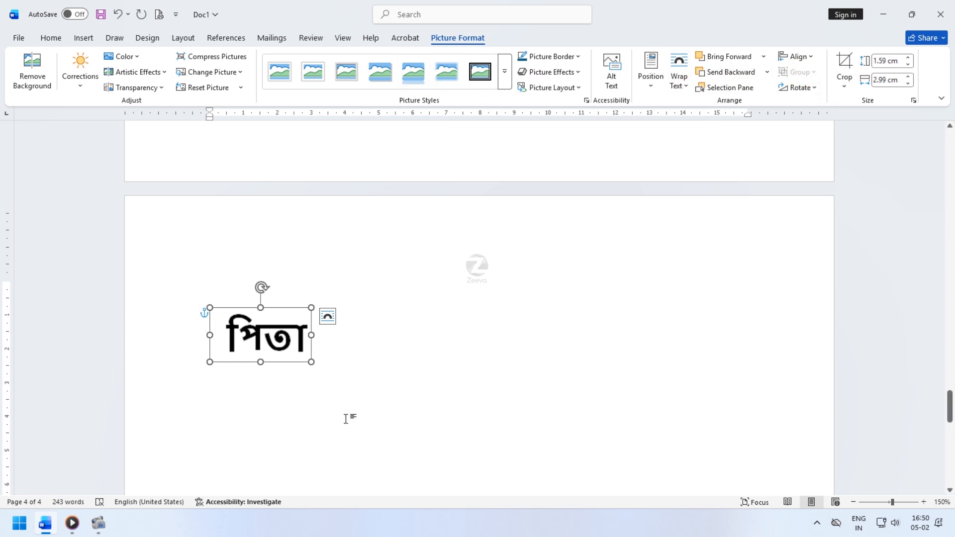
click(184, 393)
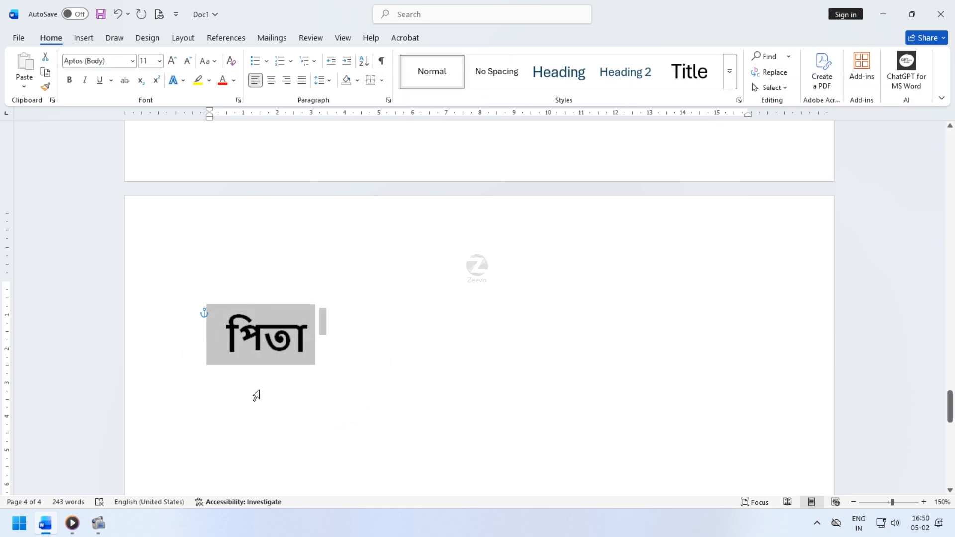
key(Delete)
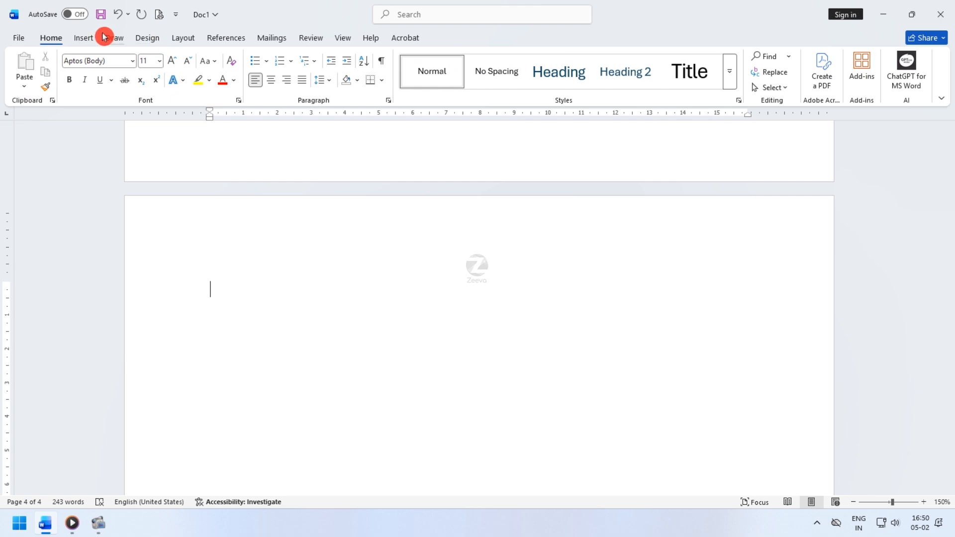
- Insert the stock image of two bald eagles in front of snowy mountains
click(83, 38)
click(149, 85)
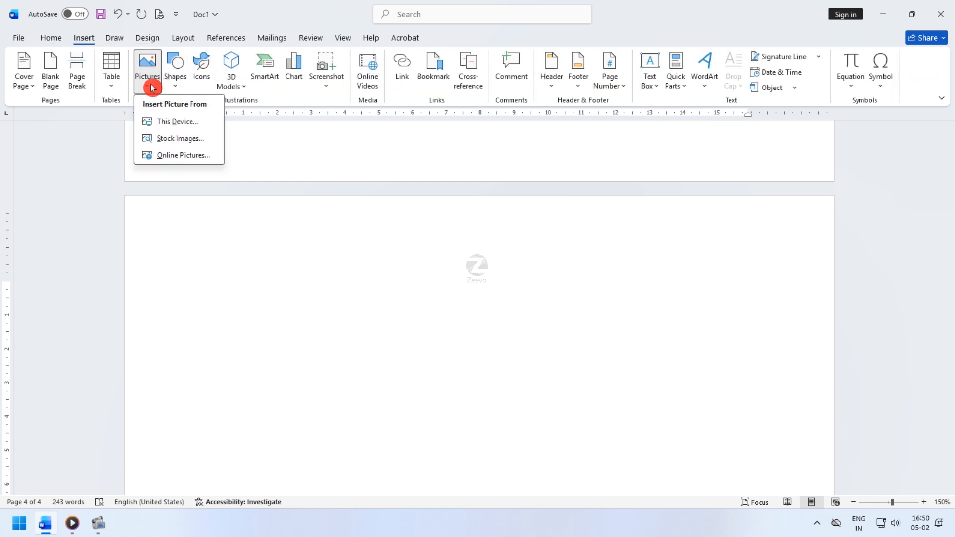
click(190, 142)
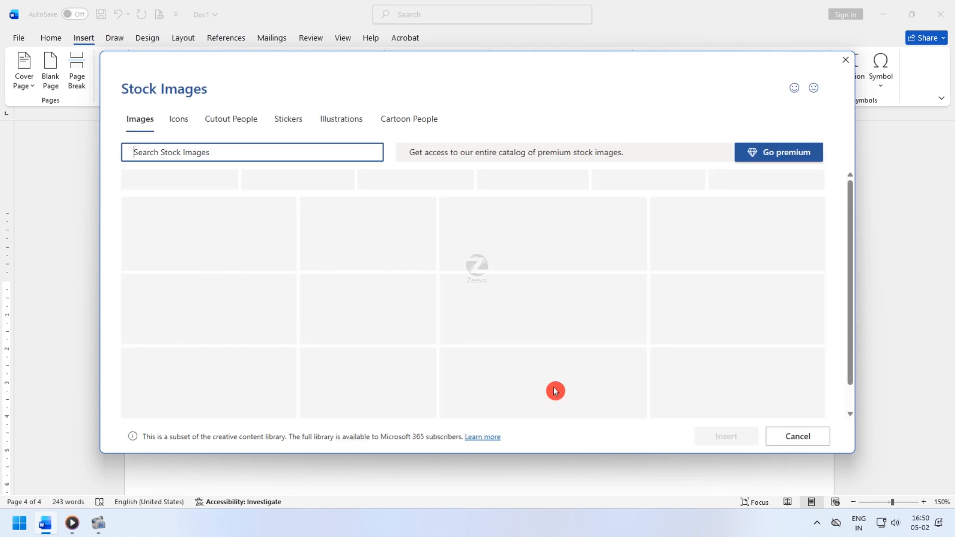
scroll(466, 315, down, 5)
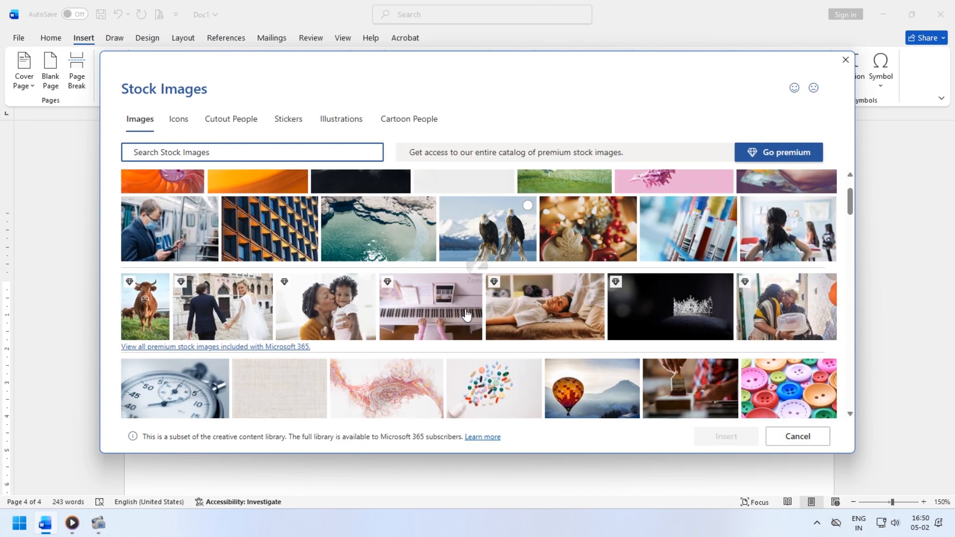
scroll(466, 313, up, 3)
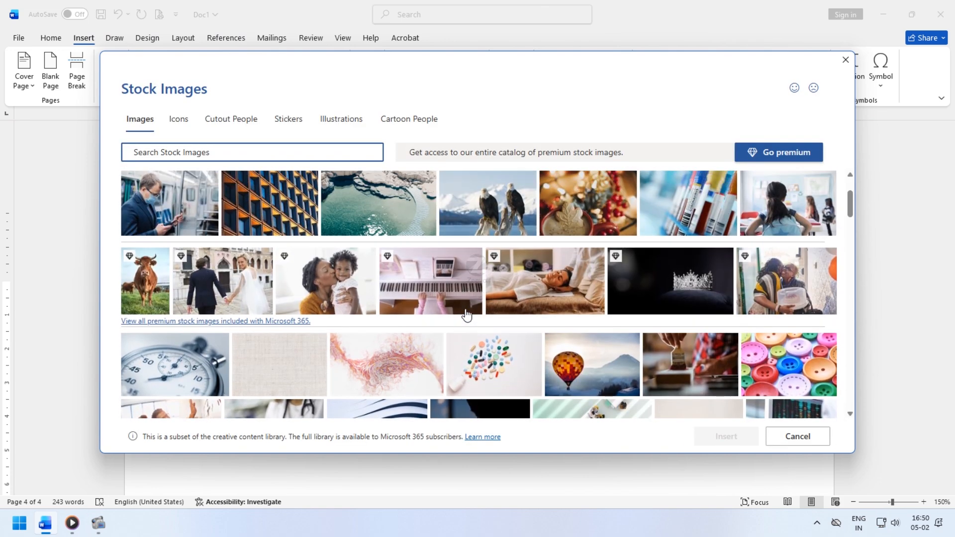
scroll(473, 313, down, 2)
scroll(482, 312, up, 2)
click(506, 192)
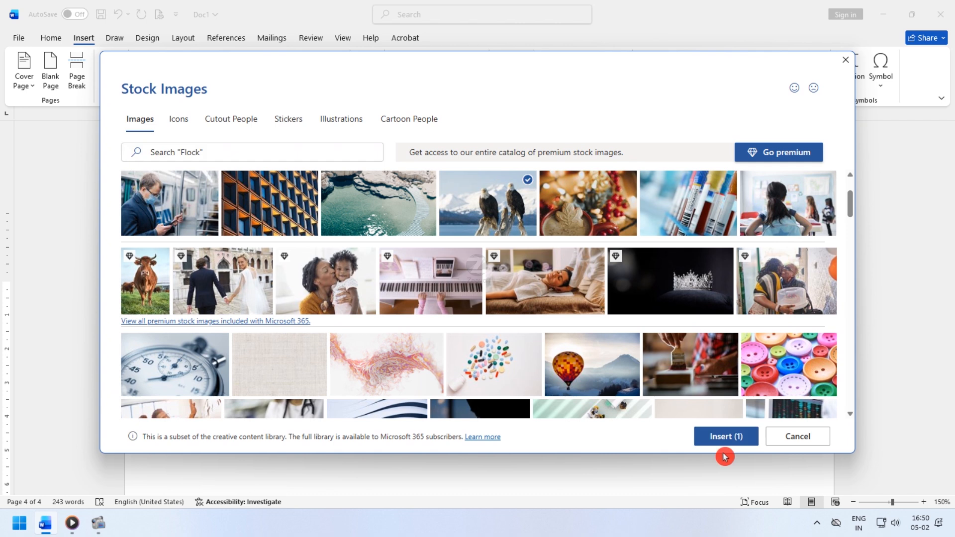
click(725, 440)
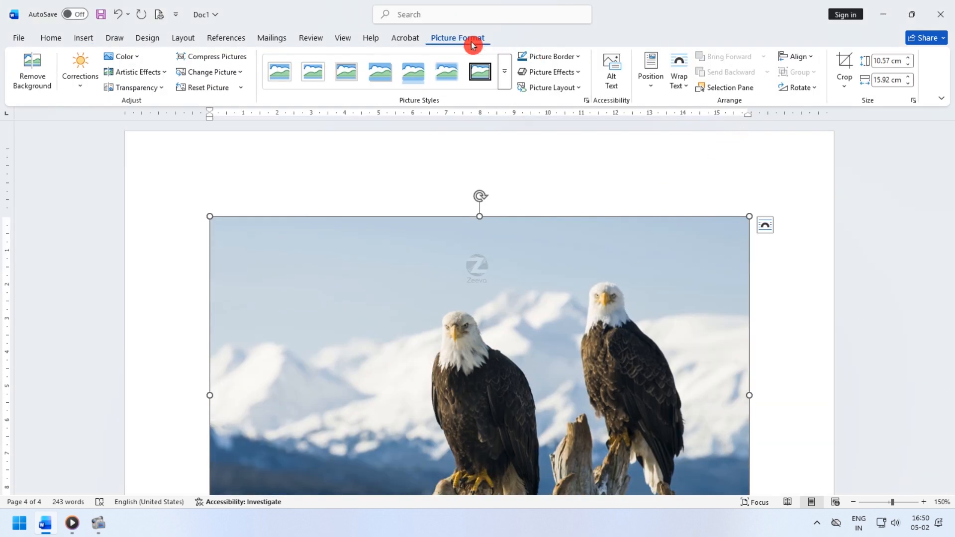
- Set the eagles picture's wrapping to Through and shrink it from its corner to roughly a third of its width
click(685, 81)
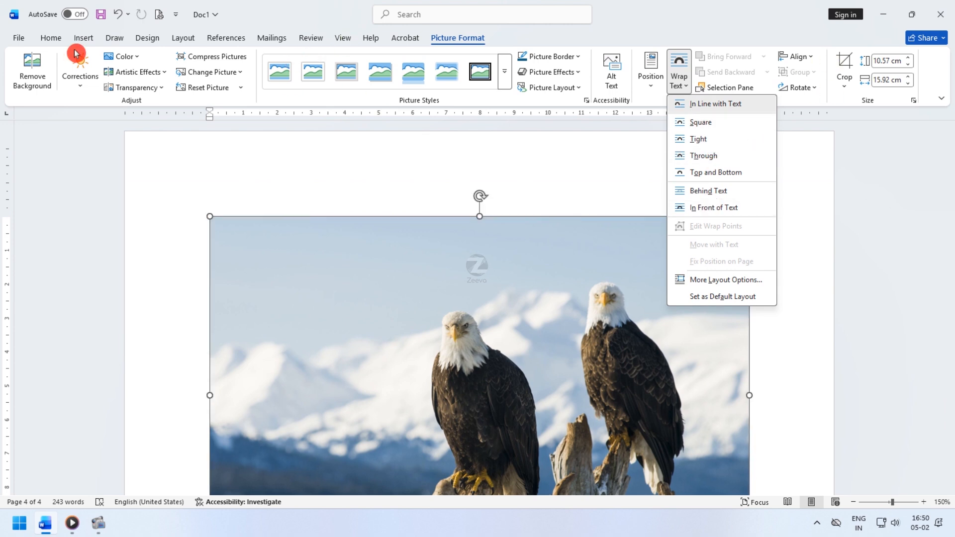
click(719, 160)
scroll(719, 420, down, 5)
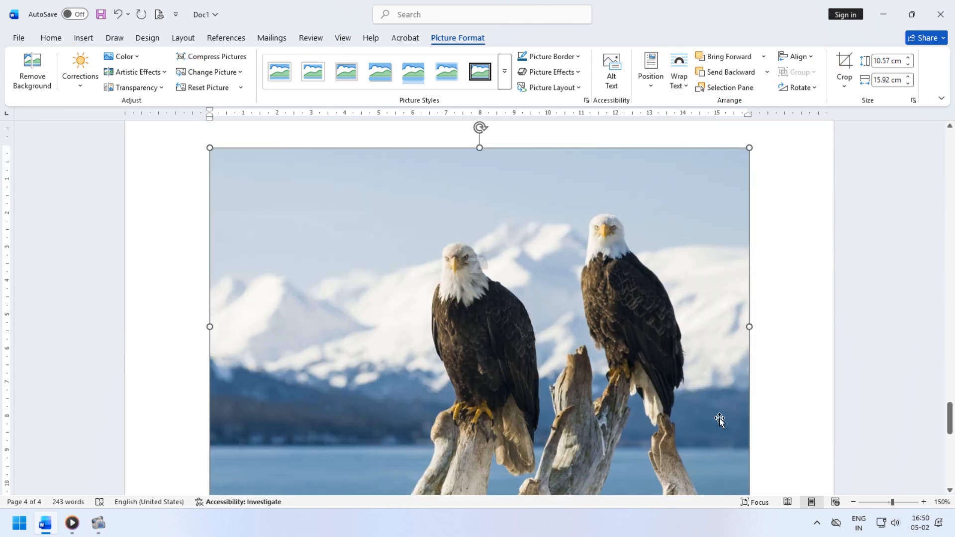
drag(749, 429, 420, 215)
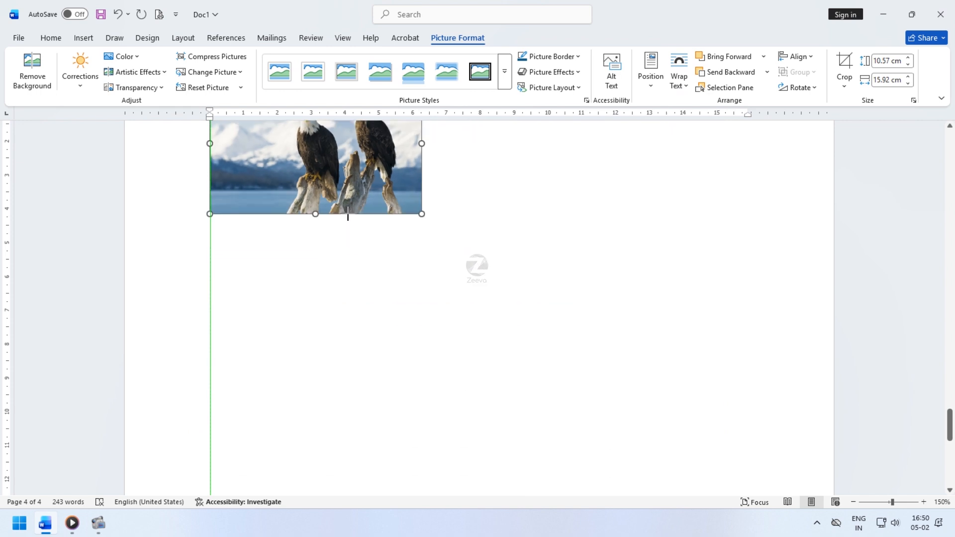
- Place the cursor below the eagles and insert the tiger image from the Online Pictures Animals category
scroll(247, 392, up, 3)
click(247, 391)
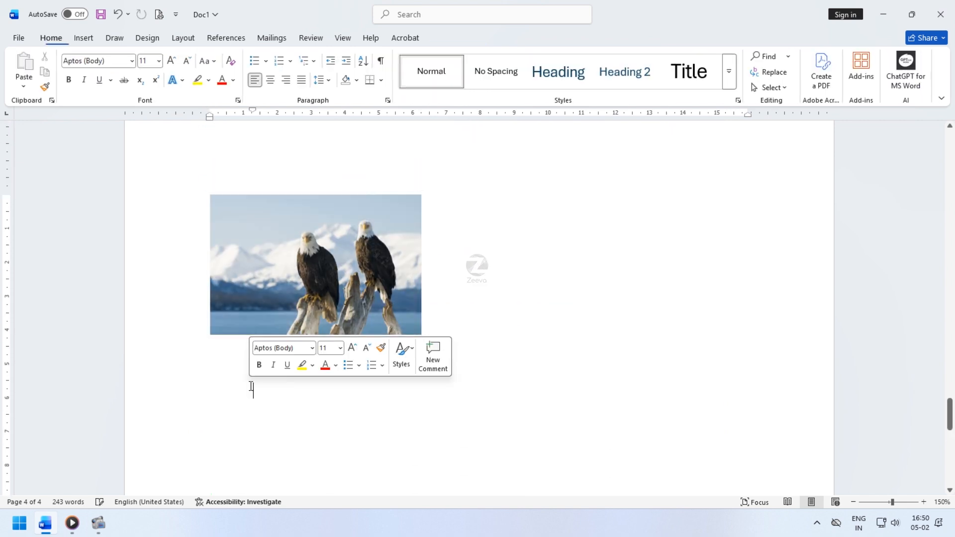
click(206, 386)
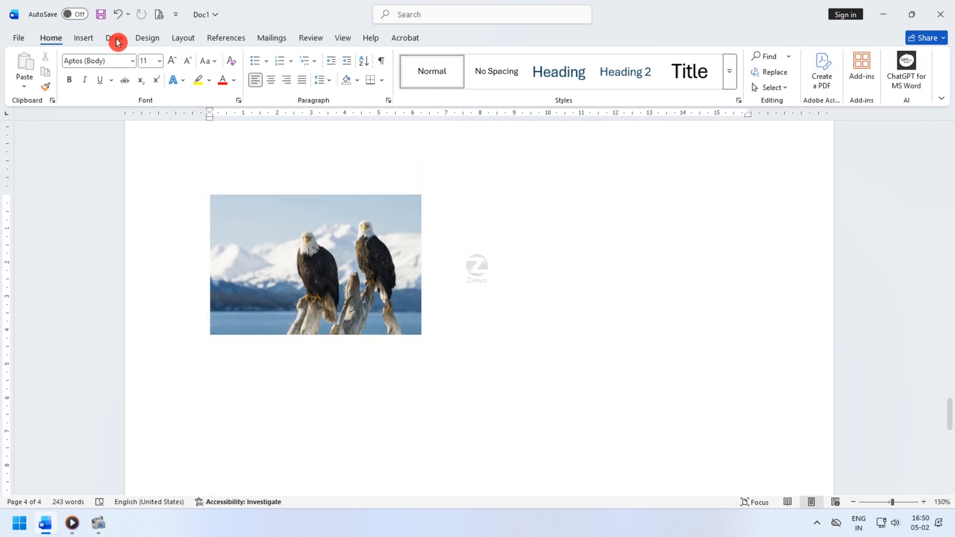
click(85, 39)
click(149, 83)
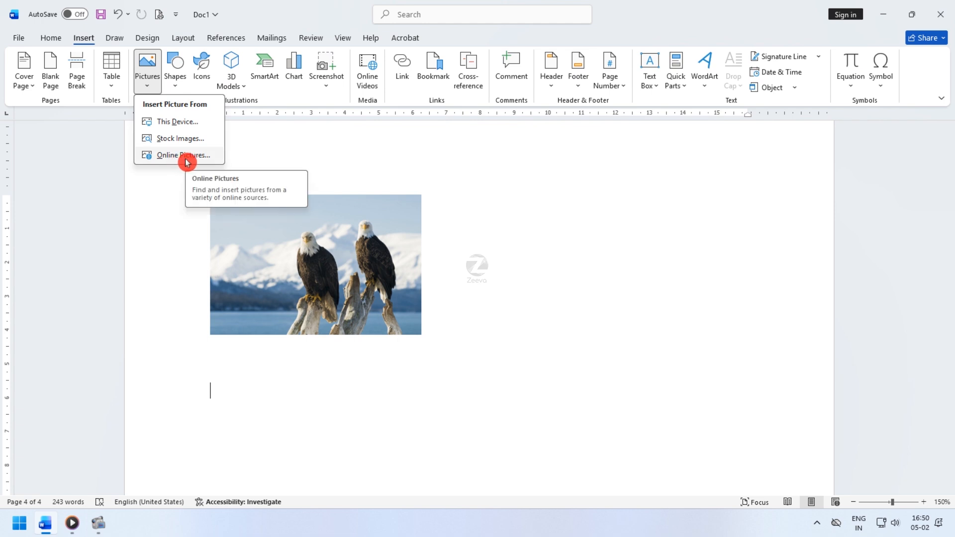
click(217, 158)
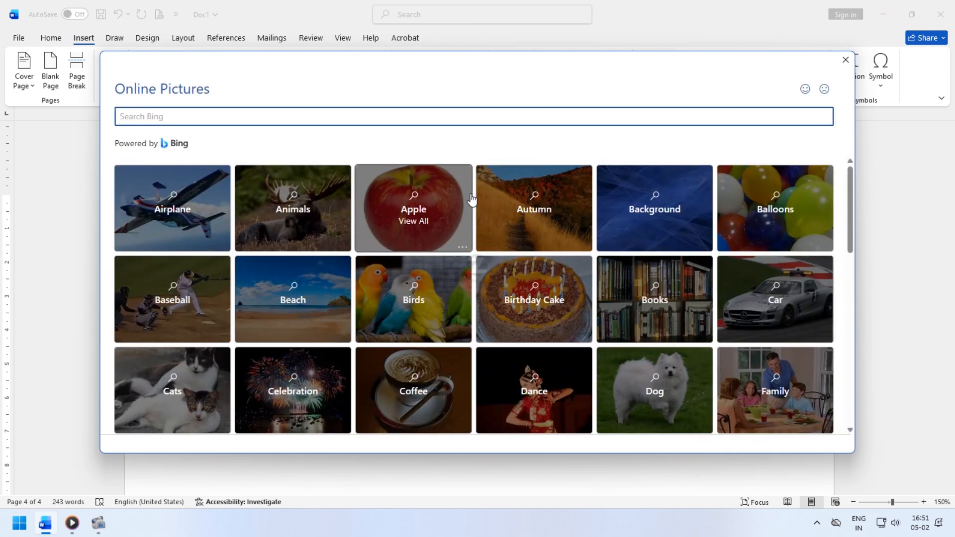
scroll(471, 199, down, 1)
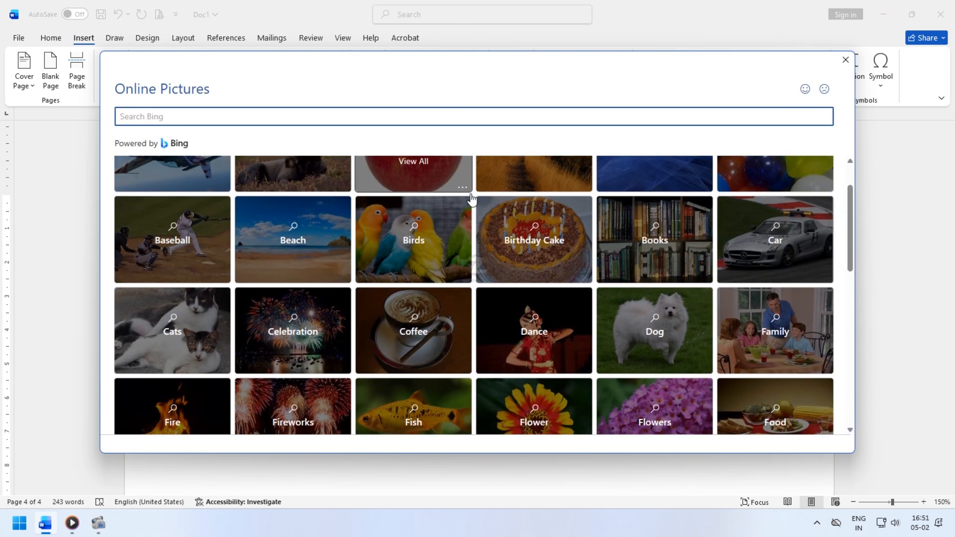
scroll(471, 195, up, 1)
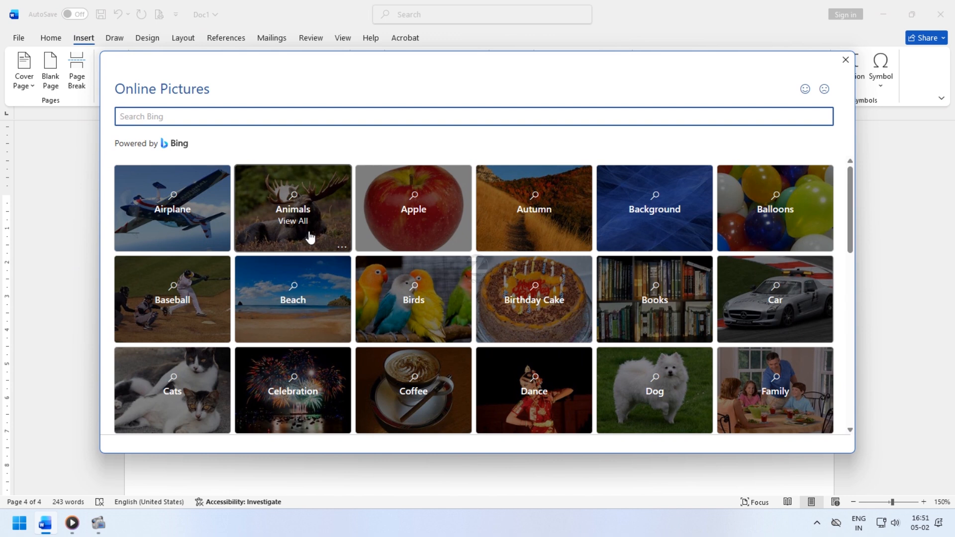
click(328, 235)
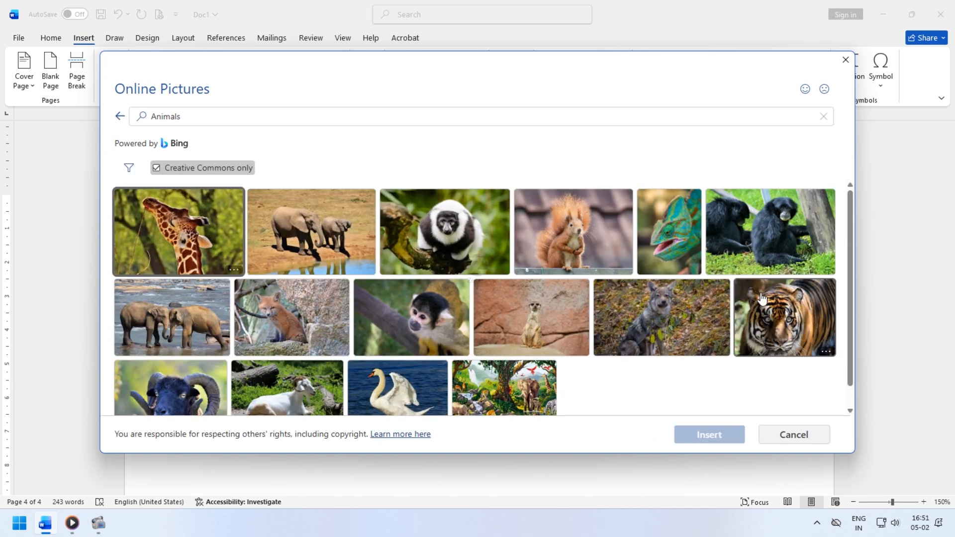
click(785, 323)
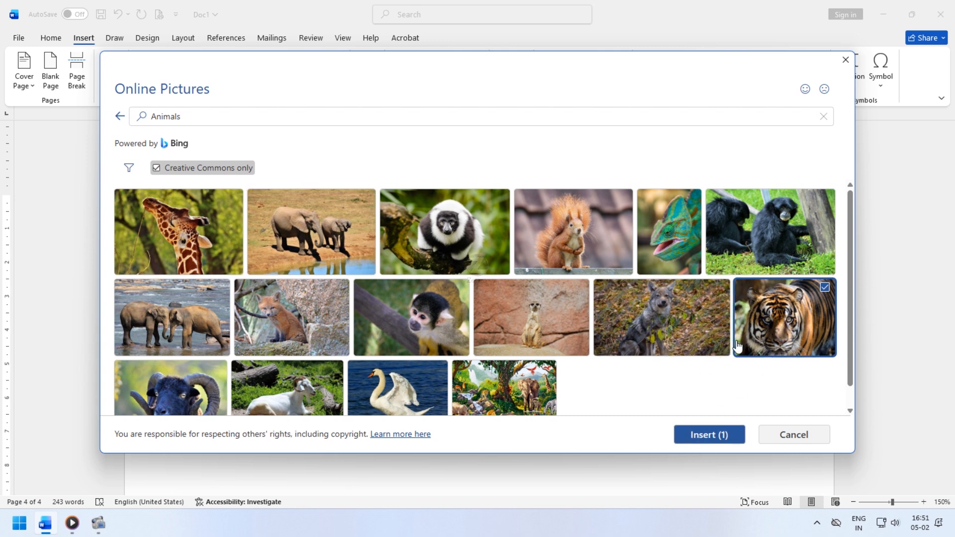
click(696, 434)
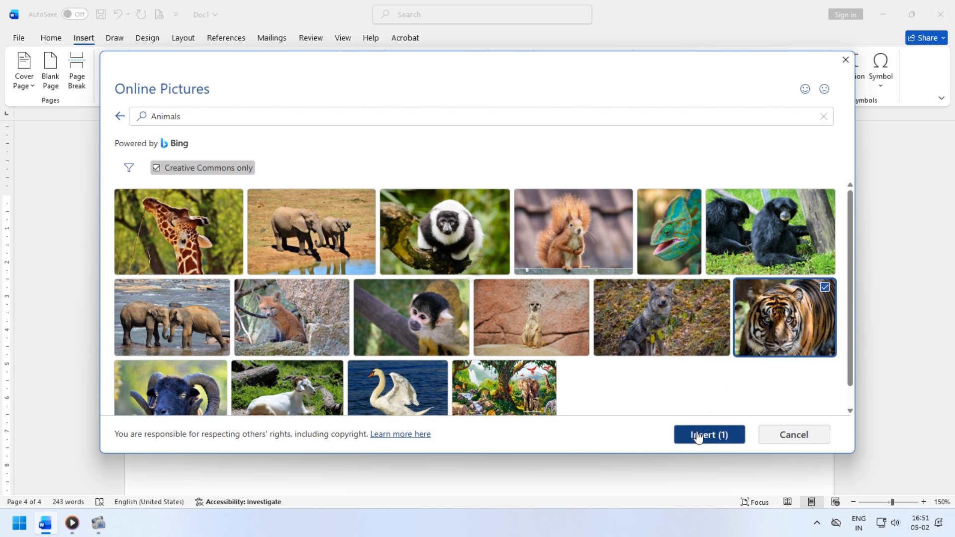
scroll(364, 322, down, 5)
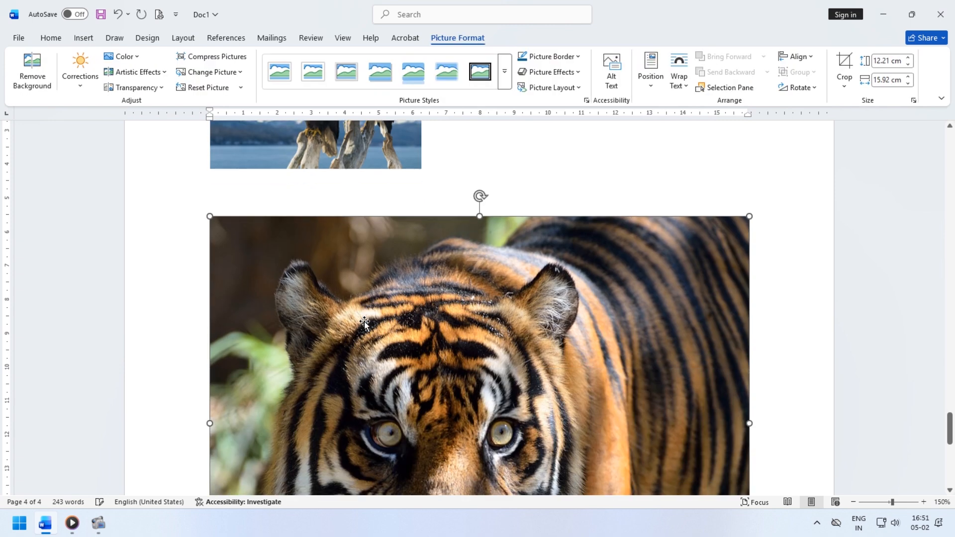
- Set the tiger picture's wrapping to Behind Text and shrink it from its corner to about 2 × 2.7 cm
click(676, 74)
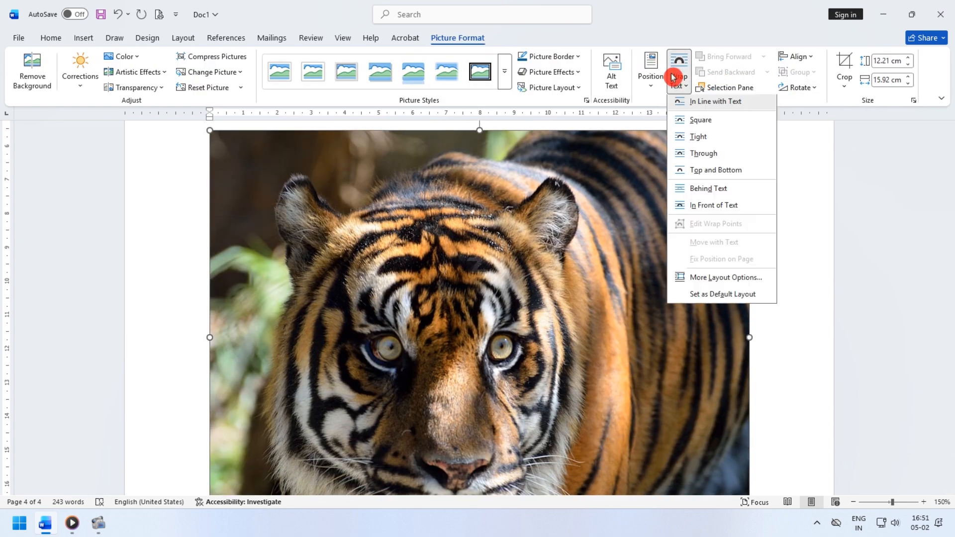
click(710, 186)
scroll(787, 438, down, 2)
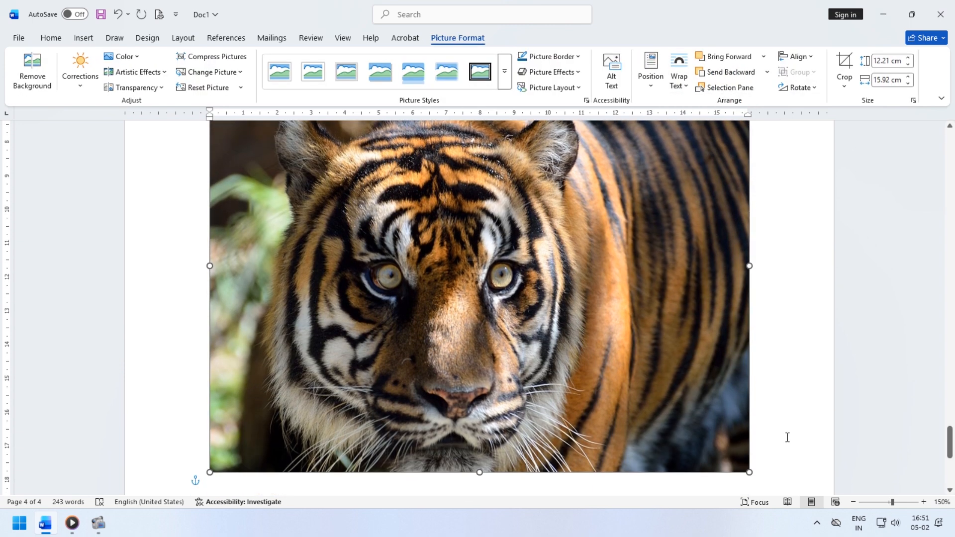
drag(750, 462, 297, 124)
scroll(243, 320, up, 2)
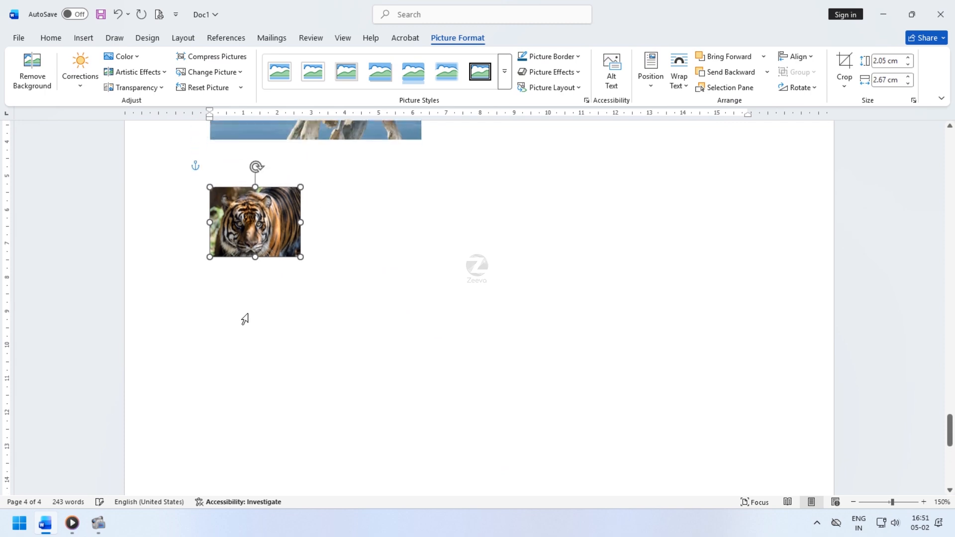
- Draw a rectangle about 2.9 cm high and 5.2 cm wide below the tiger
click(243, 316)
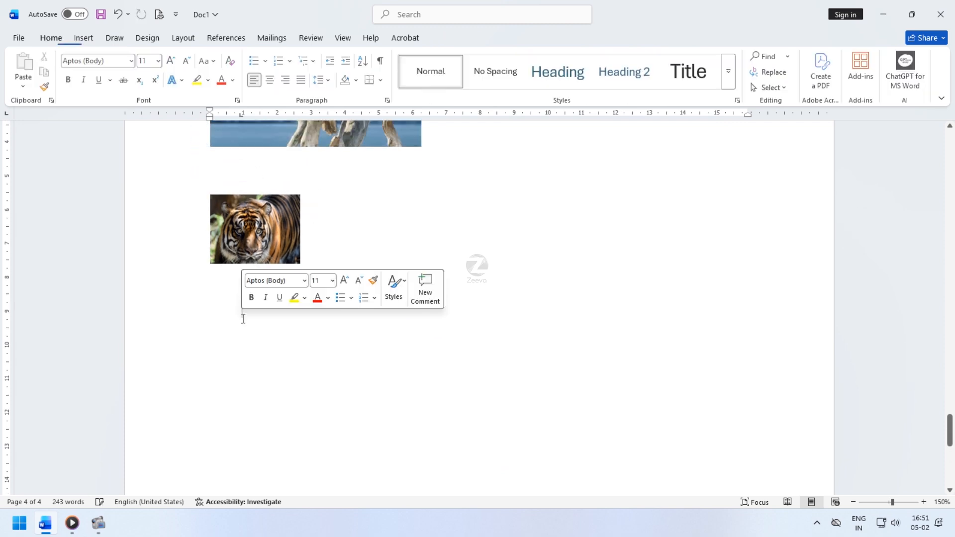
click(84, 38)
click(174, 88)
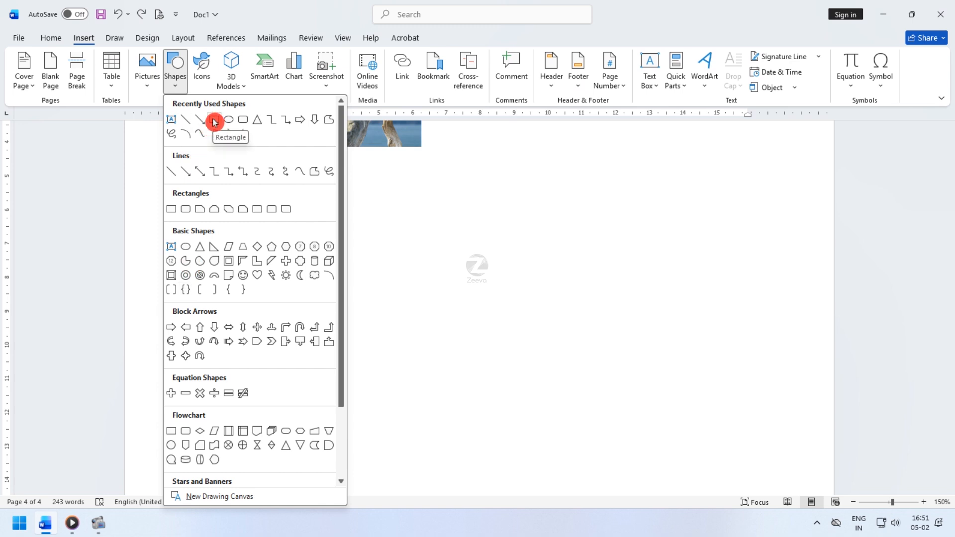
click(215, 122)
drag(216, 303, 392, 403)
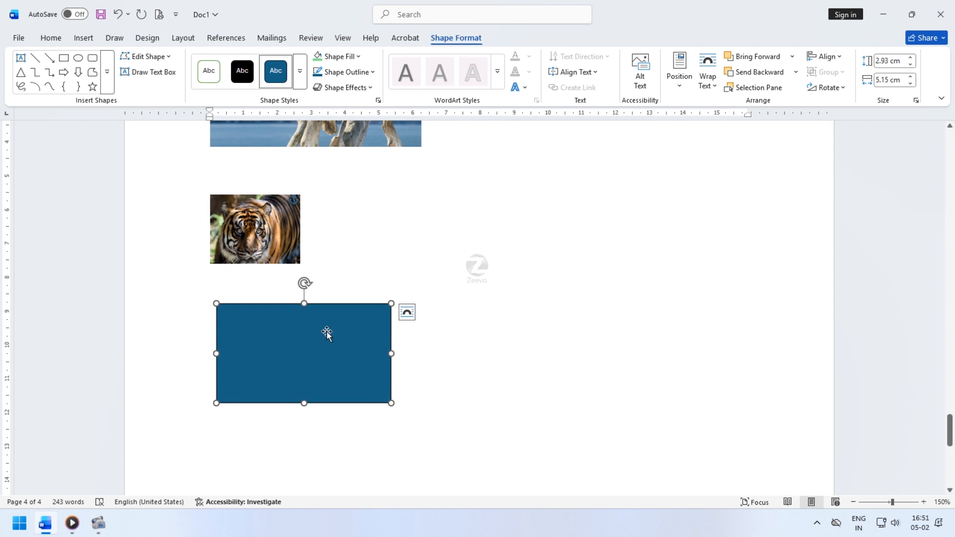
- Change the rectangle into a diamond and fill it with the standard blue colour
click(168, 56)
mouse_move(177, 73)
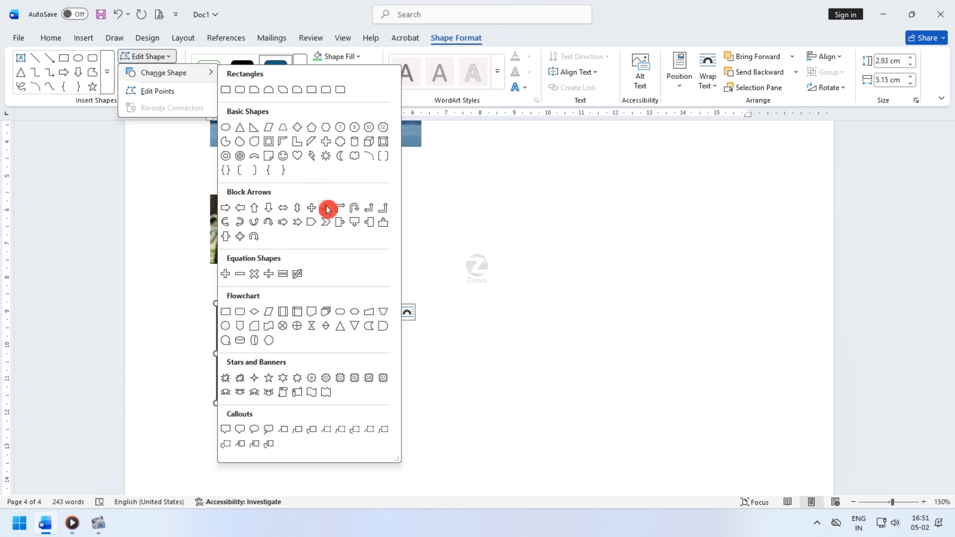
click(304, 144)
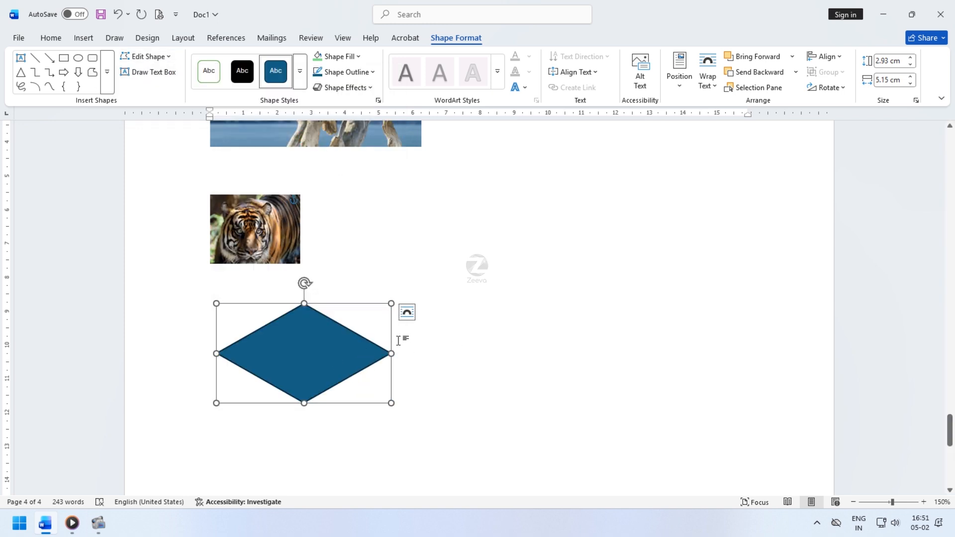
click(357, 56)
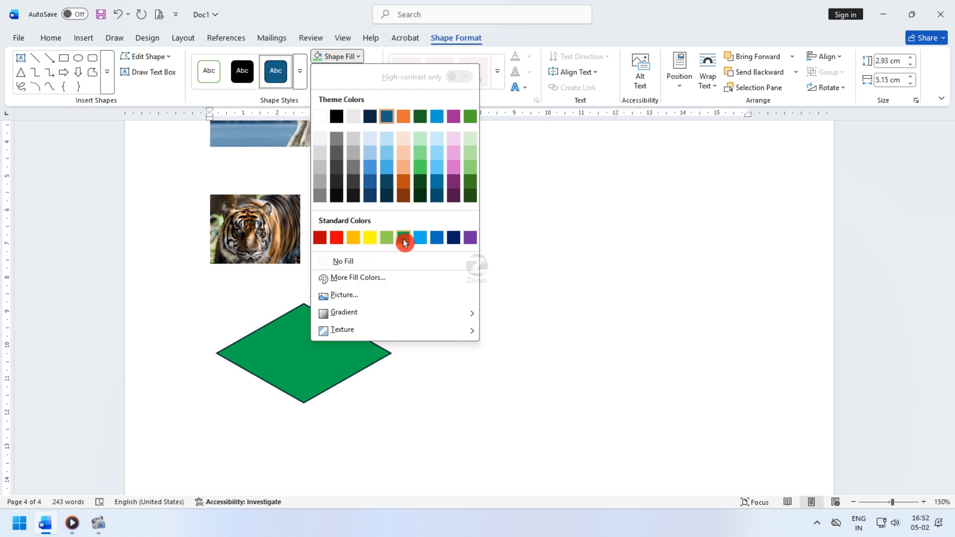
click(438, 238)
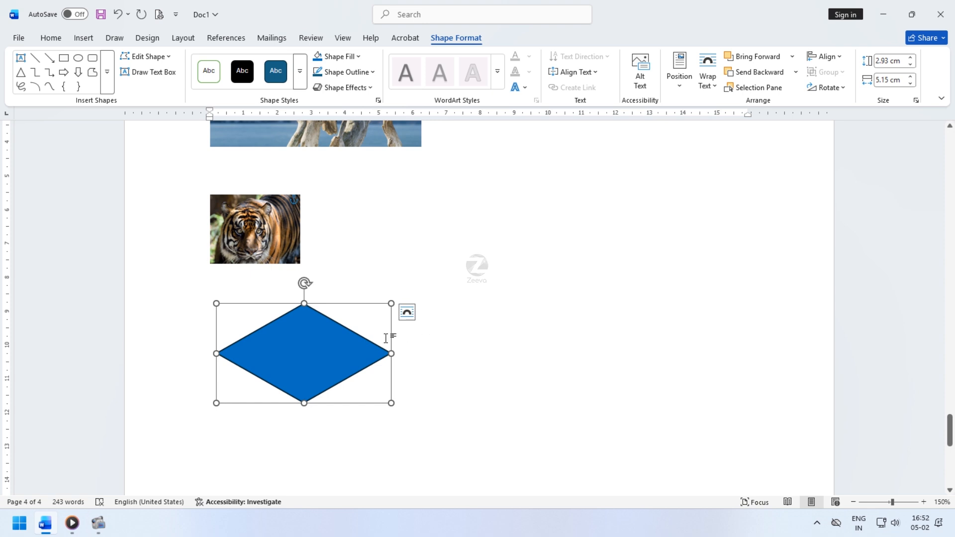
click(367, 87)
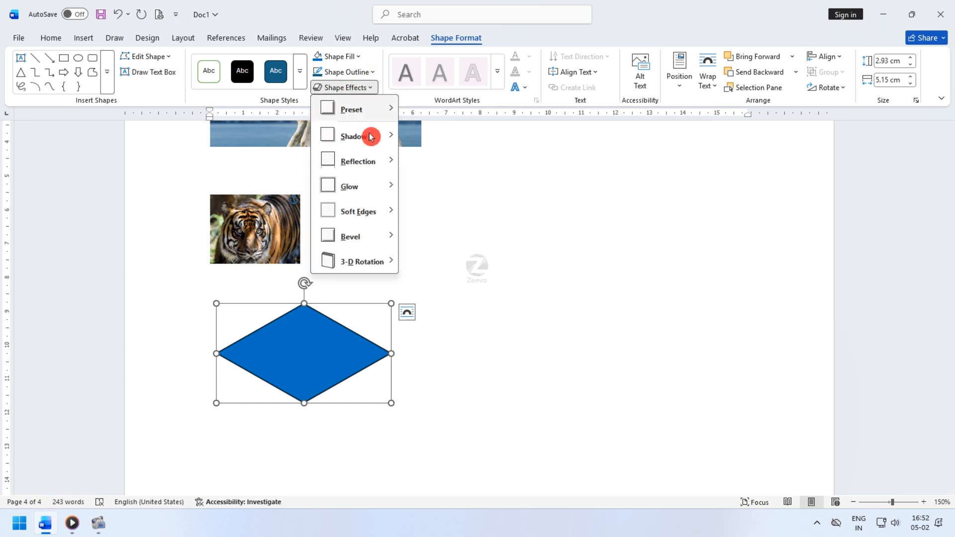
mouse_move(372, 166)
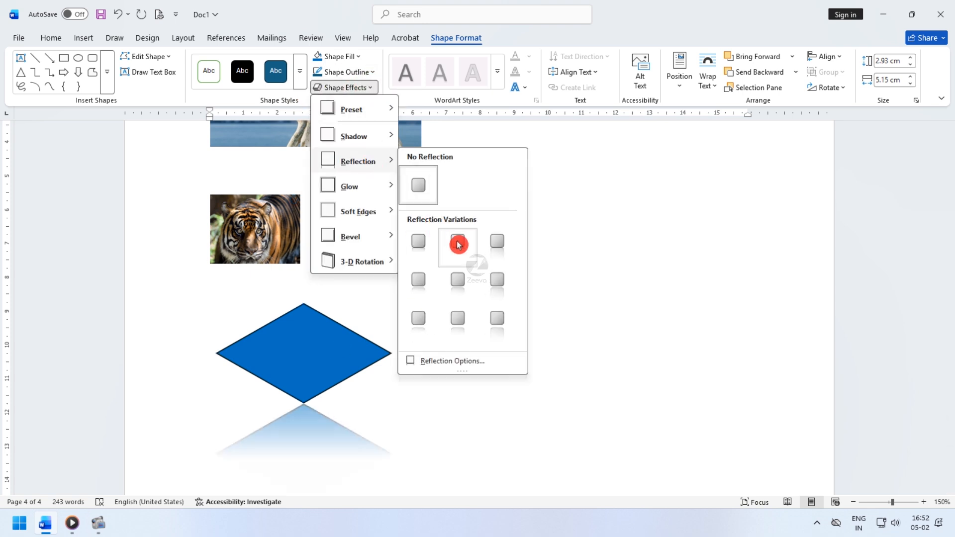
click(752, 284)
click(477, 335)
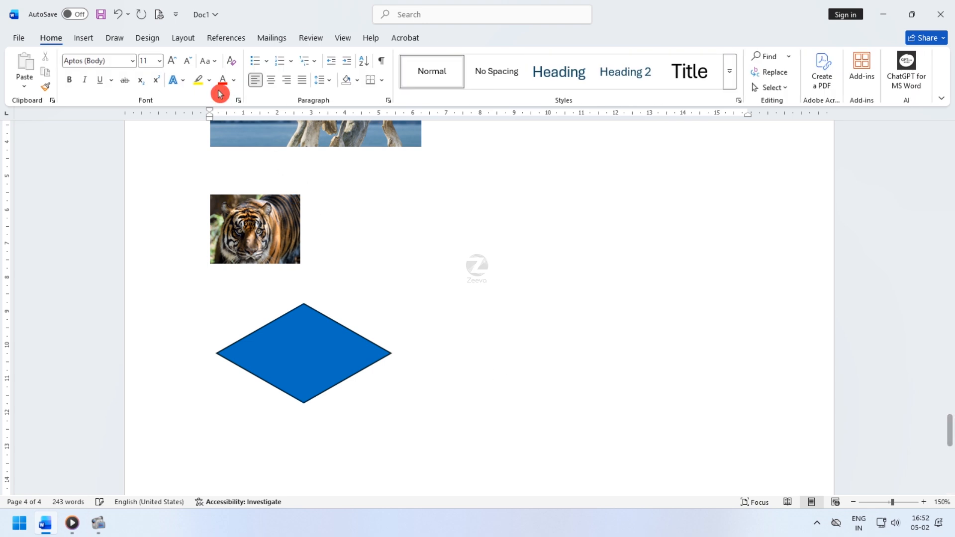
- Draw a text box to the right of the tiger and enter "This is Text"
click(84, 38)
click(177, 79)
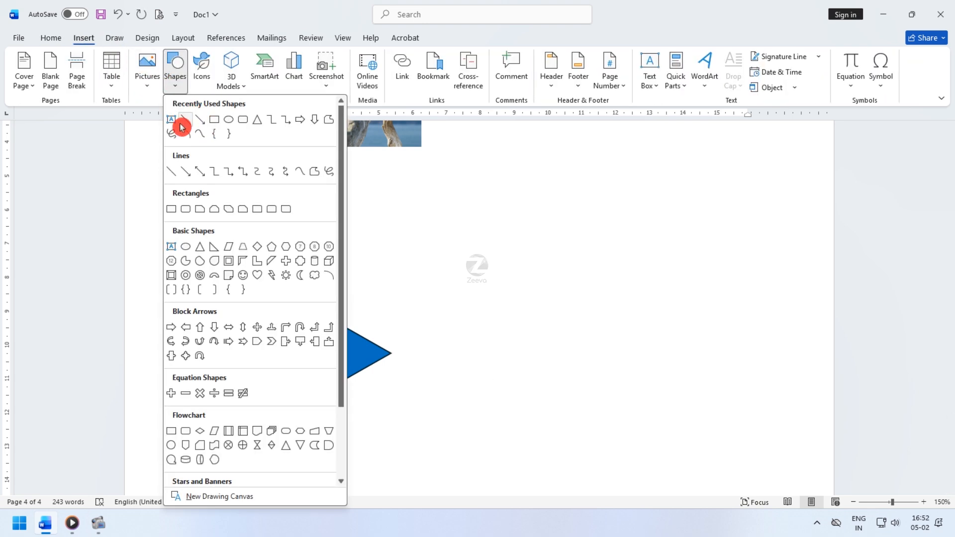
click(175, 123)
drag(422, 199, 528, 282)
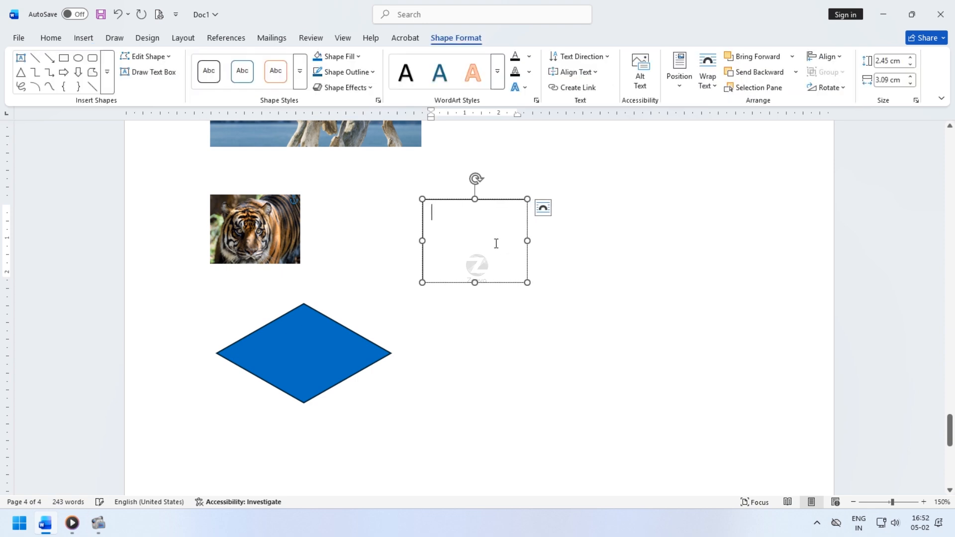
text(This is Text)
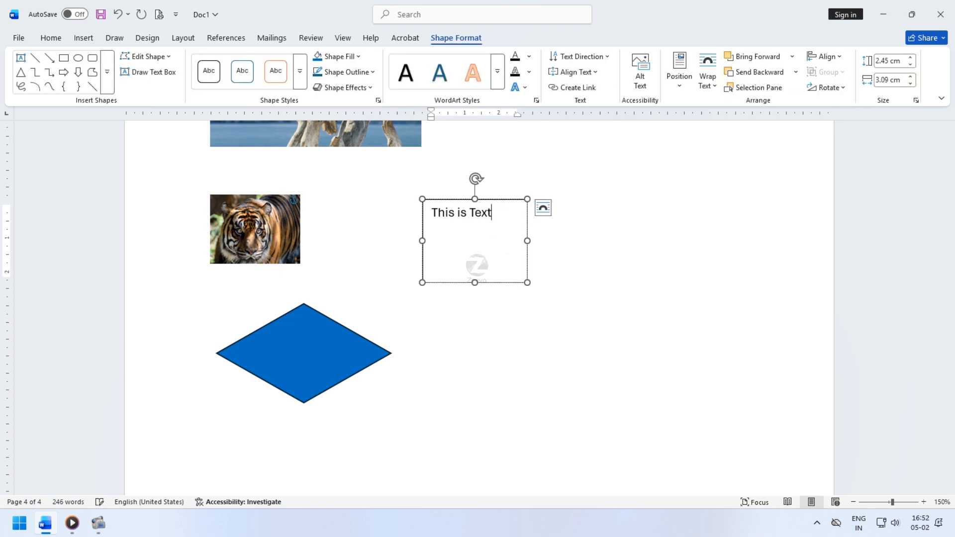
- Apply the blue WordArt style to the text "This is Text" and adjust the text box's outline
drag(493, 213, 435, 192)
click(439, 77)
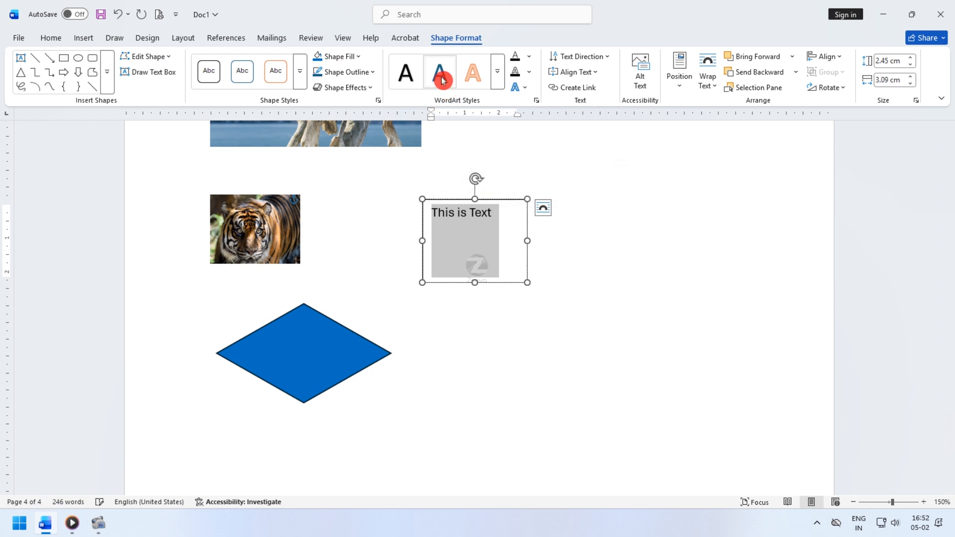
click(474, 79)
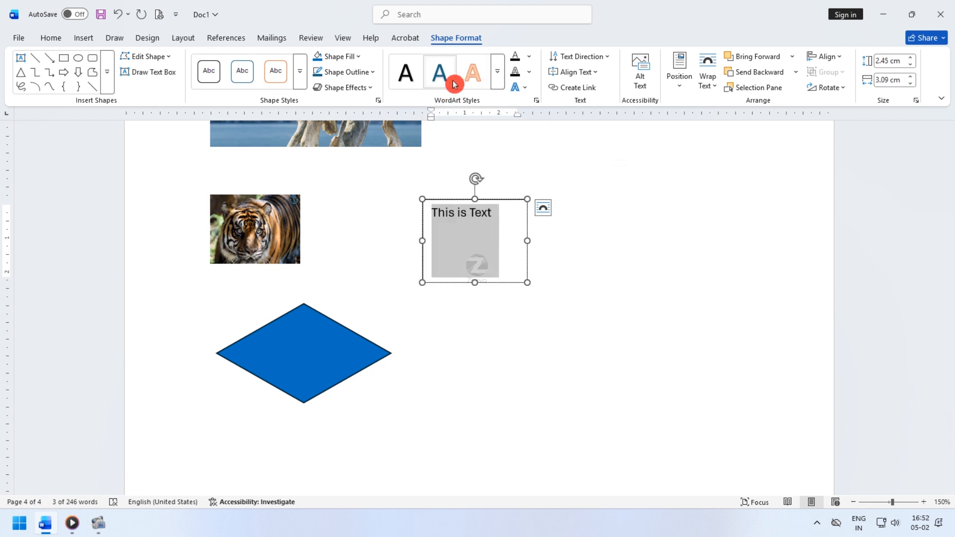
click(368, 72)
click(345, 276)
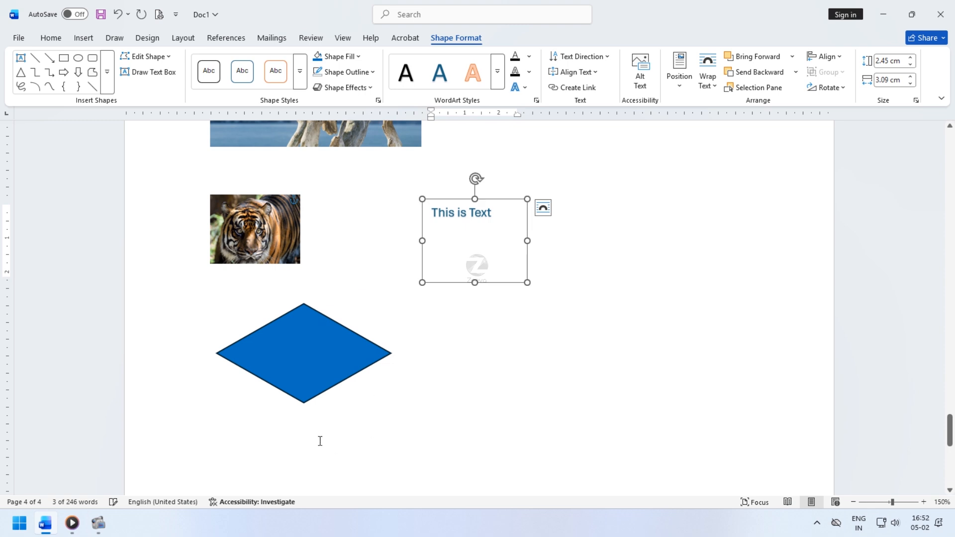
- Select everything below the eagles, including the tiger, diamond and text box, and delete it
click(268, 435)
click(297, 466)
scroll(241, 431, down, 2)
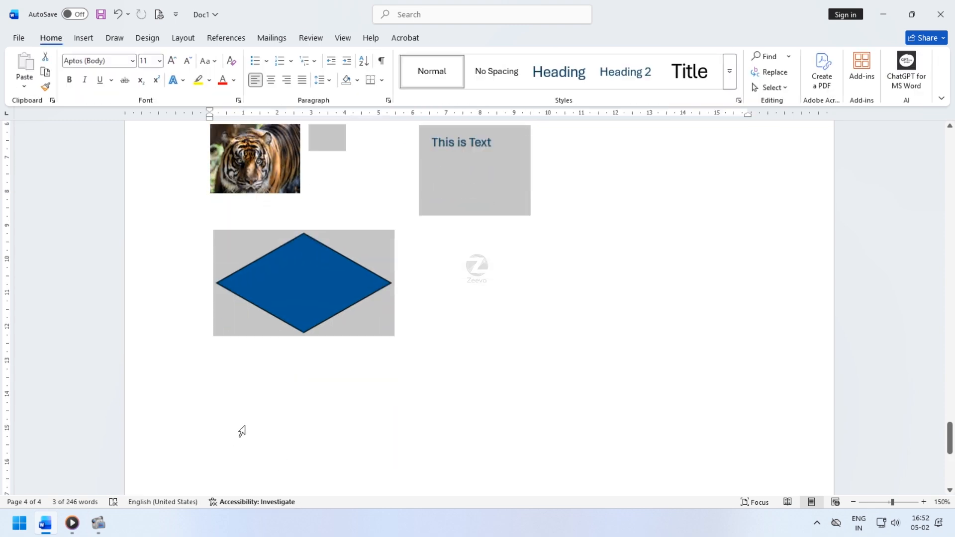
key(Delete)
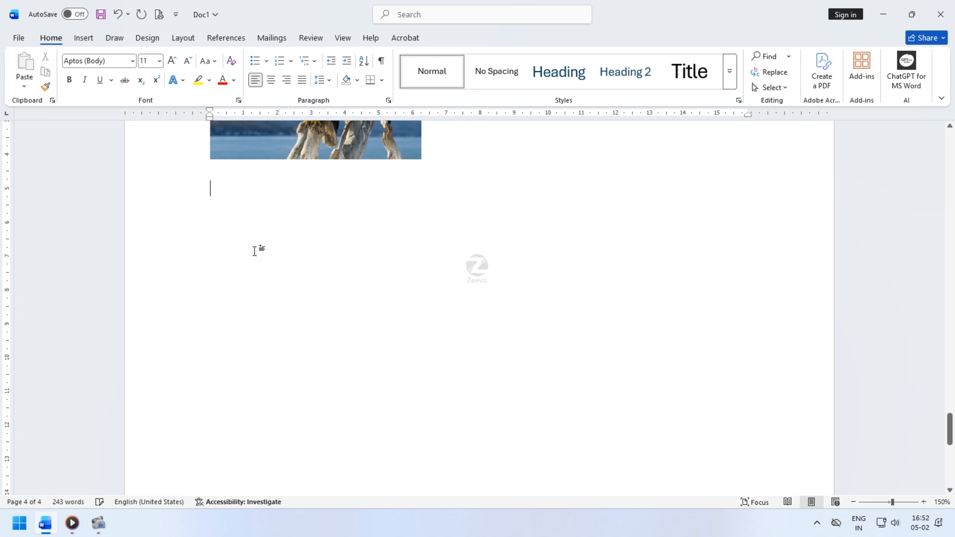
- Search the stock icons for "books" and insert the stacked books icon
click(84, 38)
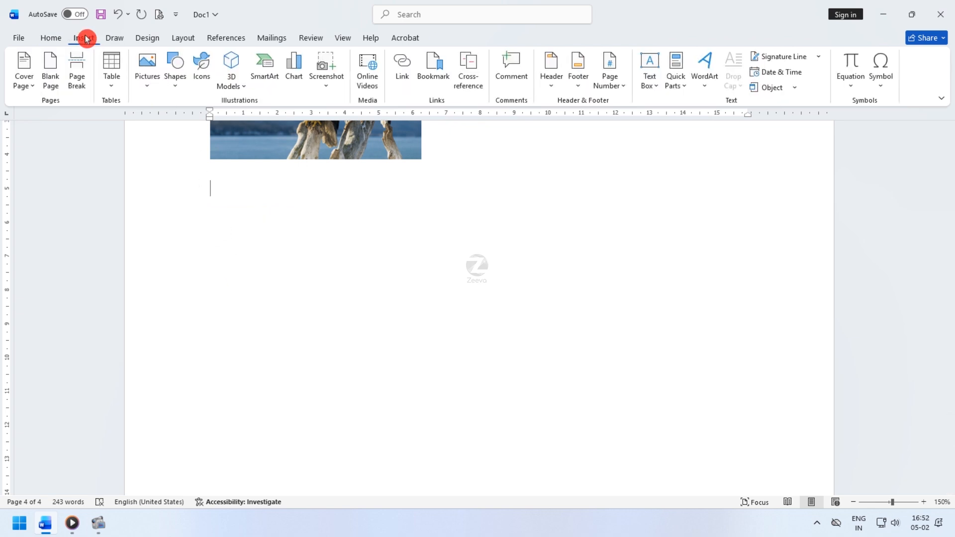
click(205, 79)
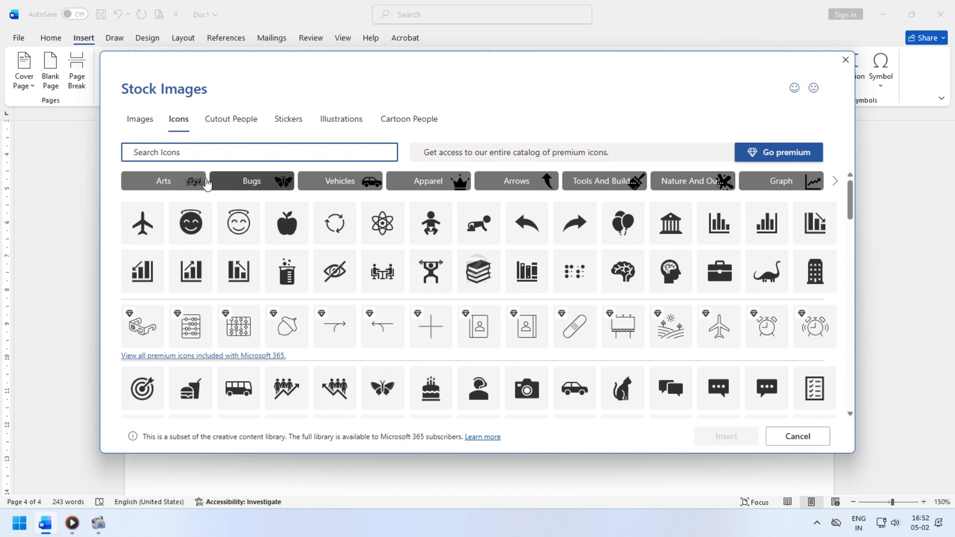
scroll(591, 378, down, 10)
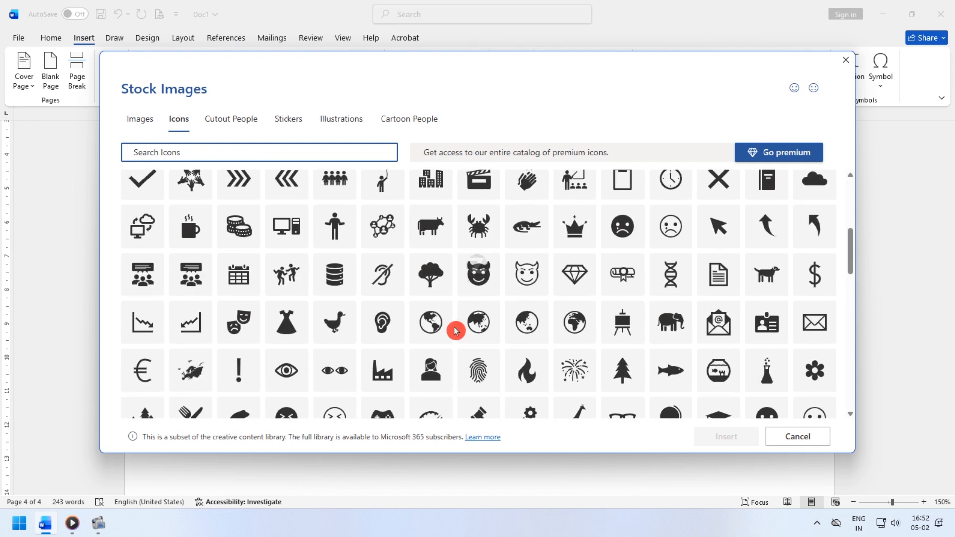
scroll(451, 338, up, 3)
click(219, 166)
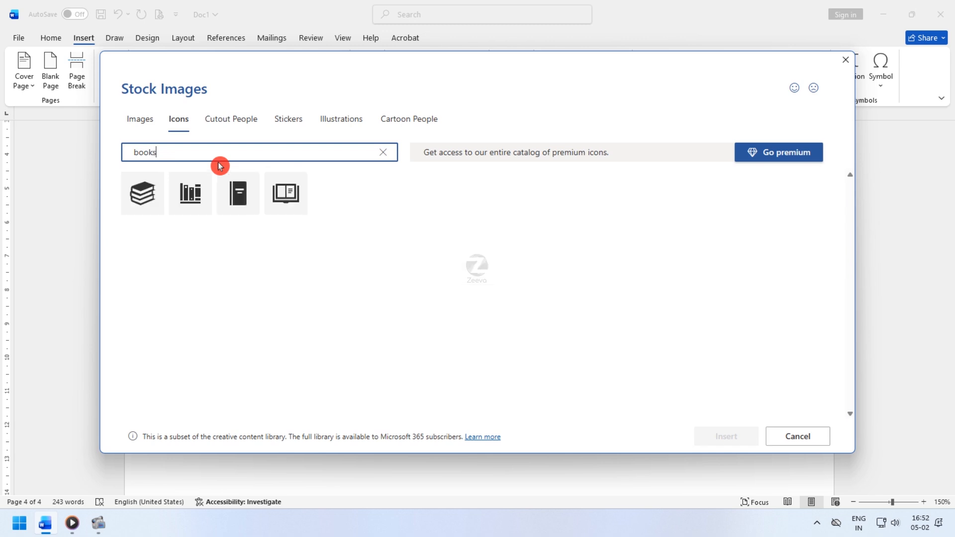
click(159, 203)
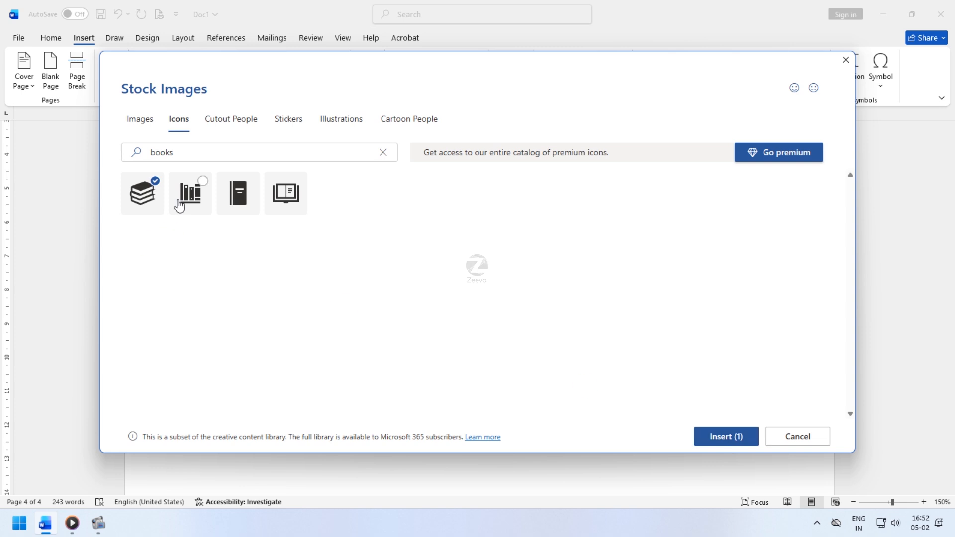
click(720, 437)
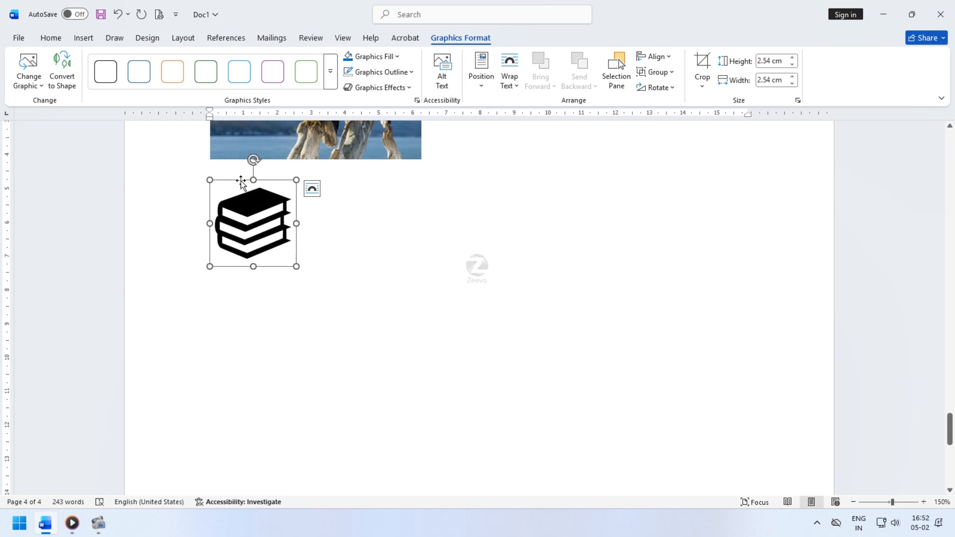
- Change the books icon's text wrapping so it floats freely on the page
click(246, 224)
click(543, 76)
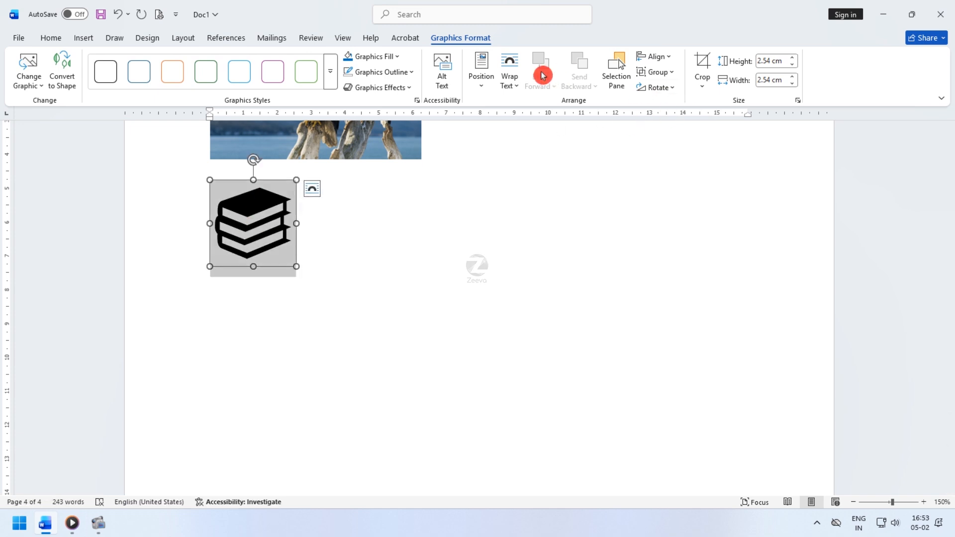
click(543, 160)
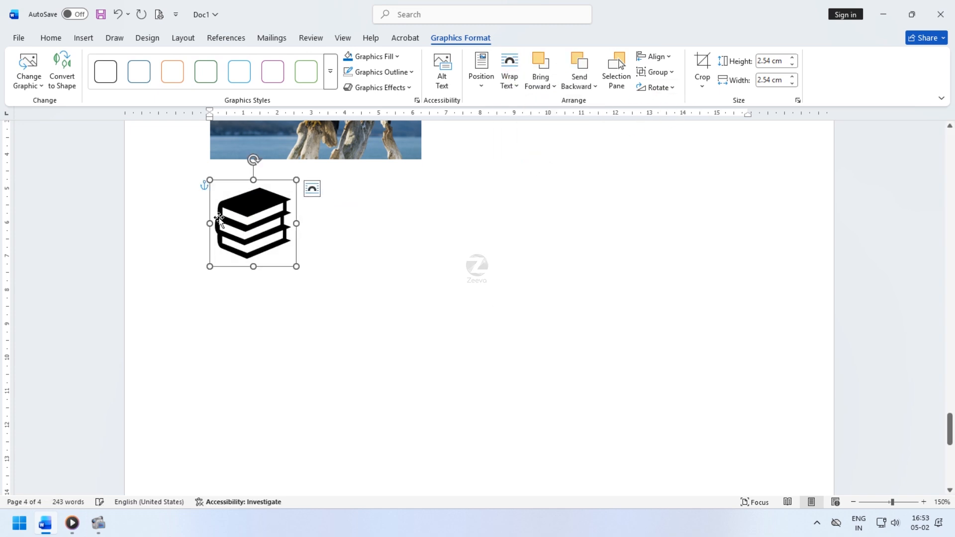
- Shrink the books icon from its corner
click(258, 239)
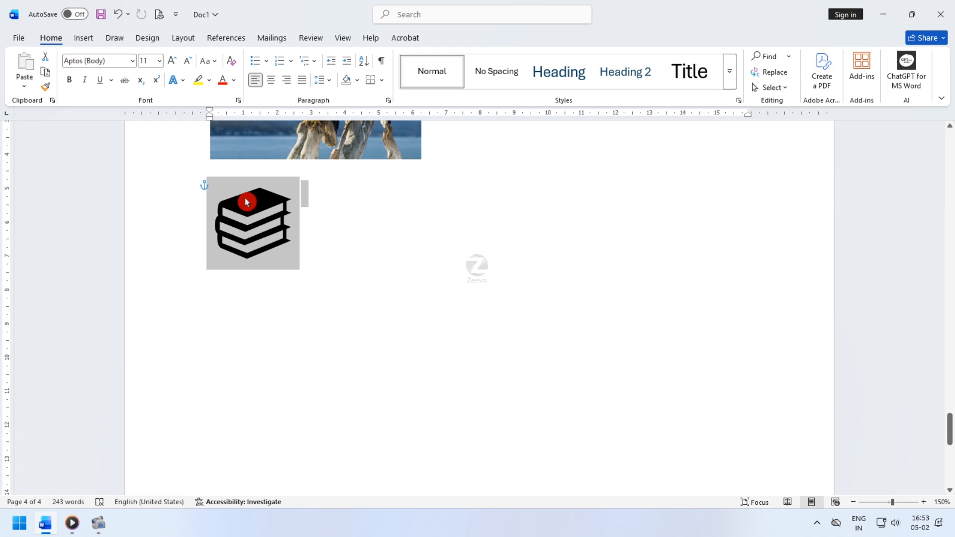
click(247, 202)
drag(295, 266, 264, 234)
- Rotate the books icon slightly counter-clockwise and move it a little lower
drag(237, 160, 218, 155)
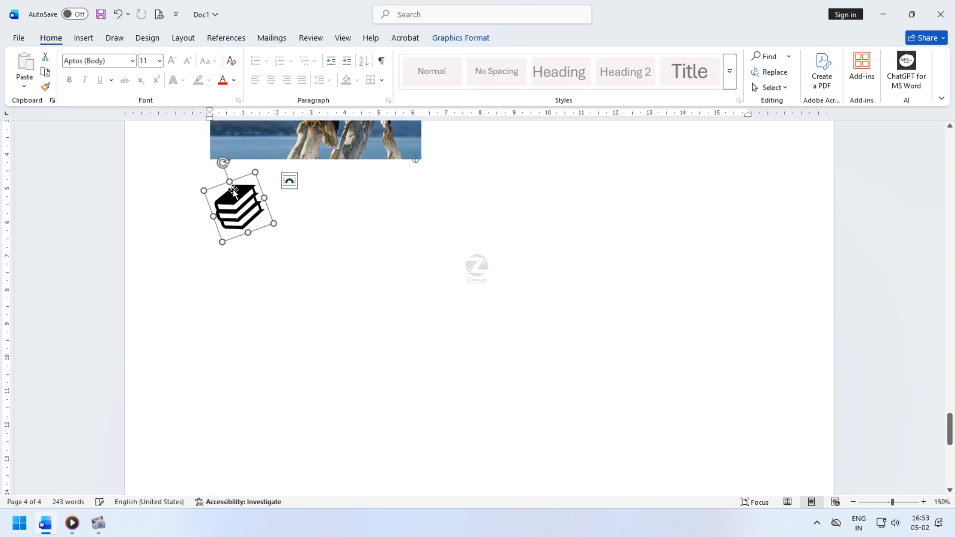
mouse_move(233, 190)
mouse_down()
mouse_move(423, 202)
mouse_move(503, 168)
mouse_move(222, 201)
mouse_up()
click(285, 283)
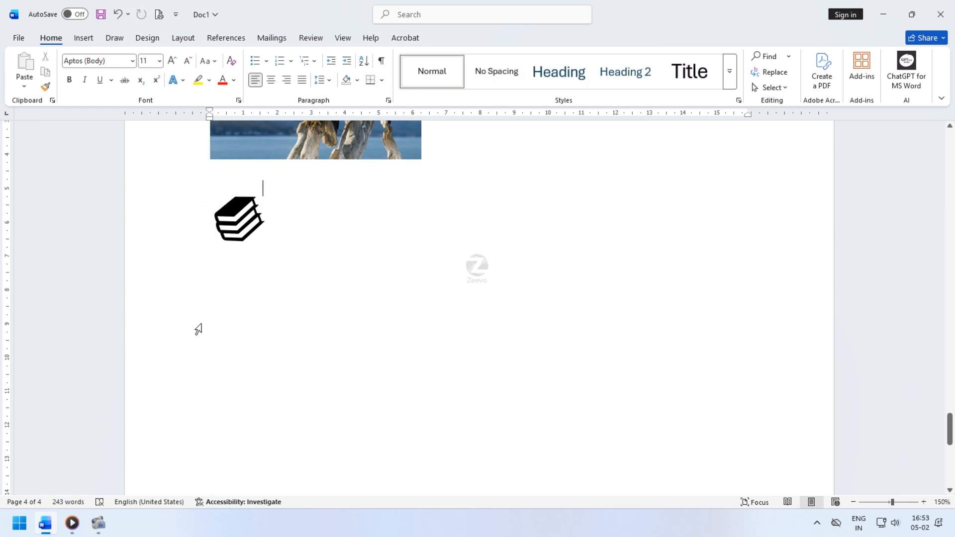
- Open the stock icons dialog and browse its Cutout People, Stickers, Illustrations and Cartoon People tabs, then close it
click(241, 236)
click(232, 214)
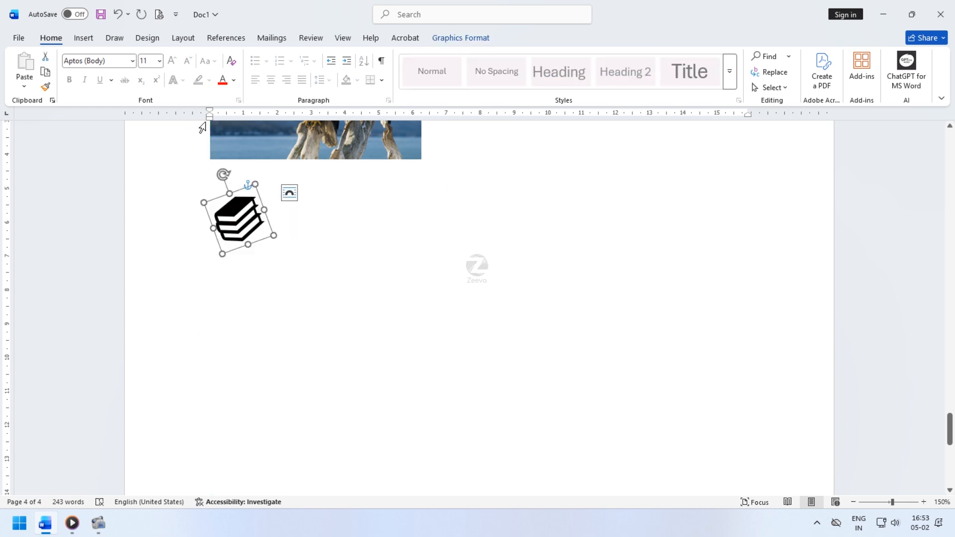
click(85, 38)
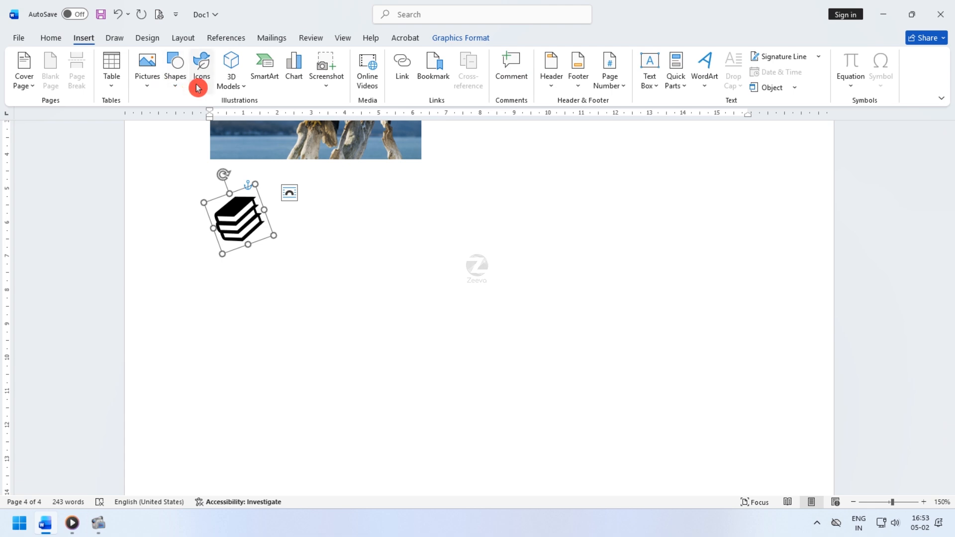
click(198, 88)
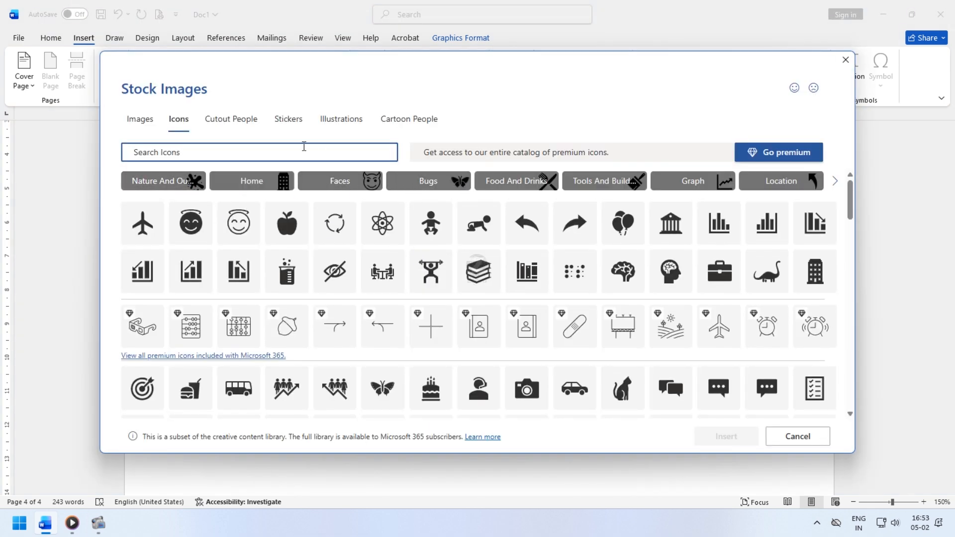
click(251, 124)
click(296, 121)
click(331, 121)
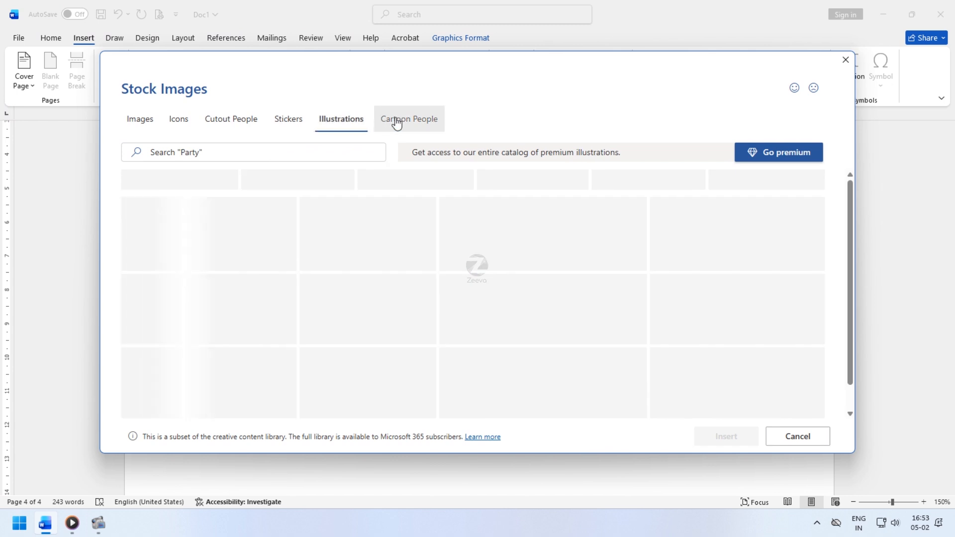
click(397, 123)
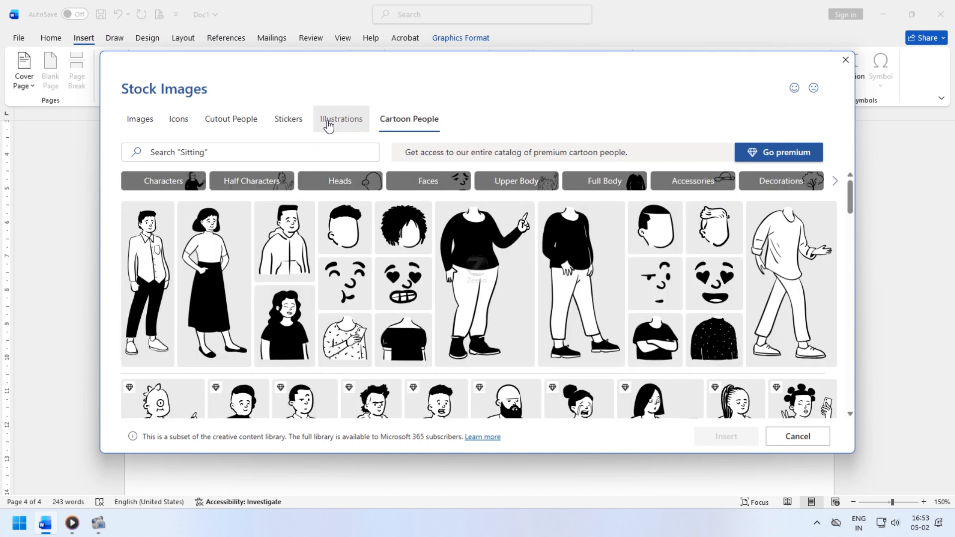
click(329, 124)
click(278, 124)
click(836, 70)
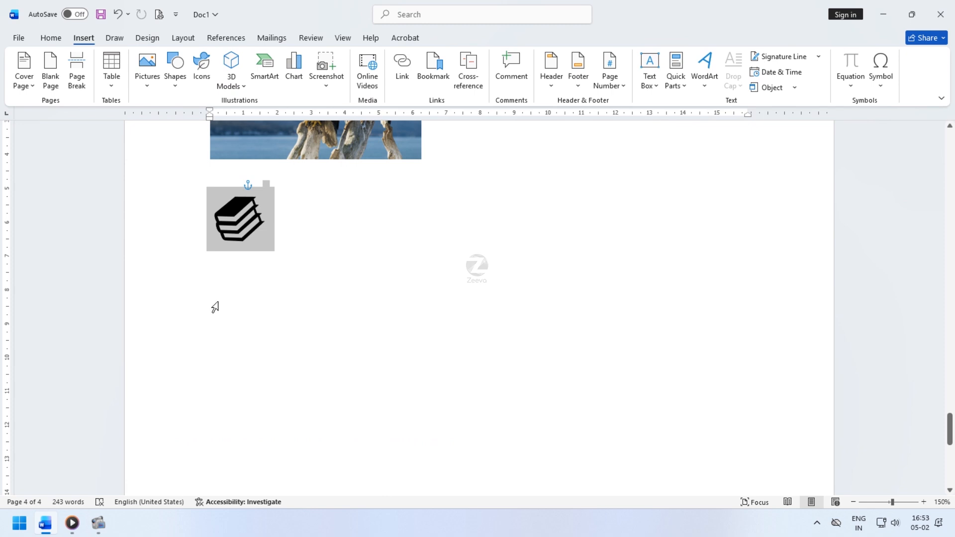
- Place the cursor below the books icon, open the stock 3D models library and browse its categories
click(223, 301)
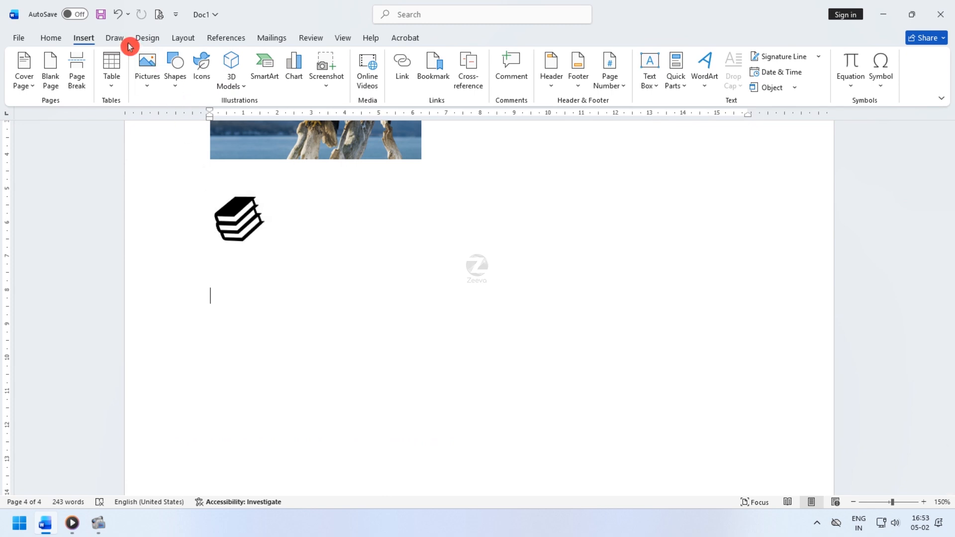
click(228, 71)
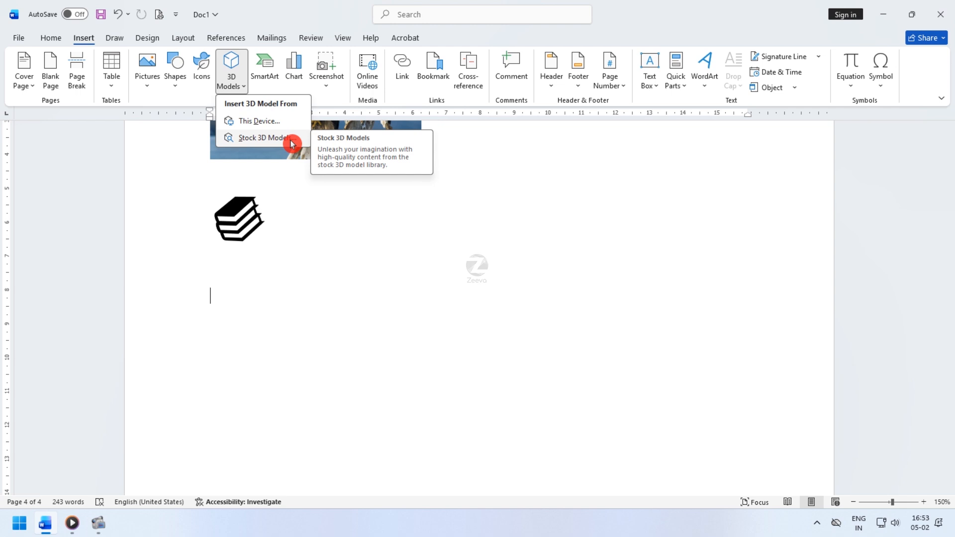
click(254, 142)
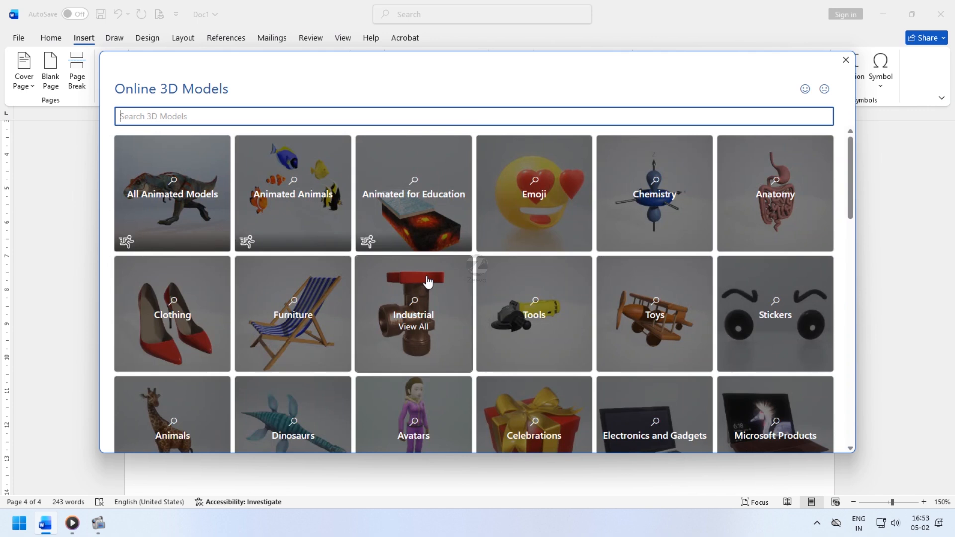
scroll(288, 273, down, 8)
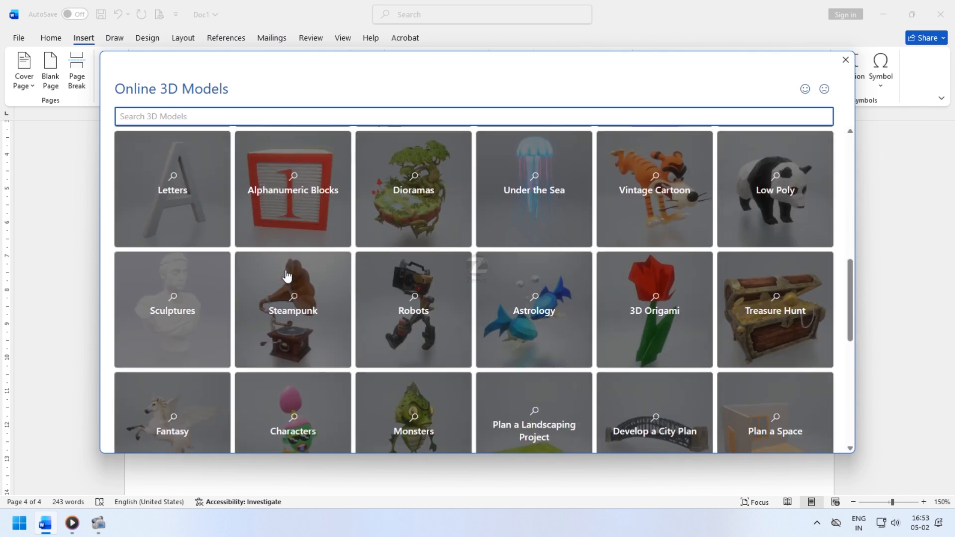
scroll(287, 275, down, 6)
scroll(287, 275, up, 2)
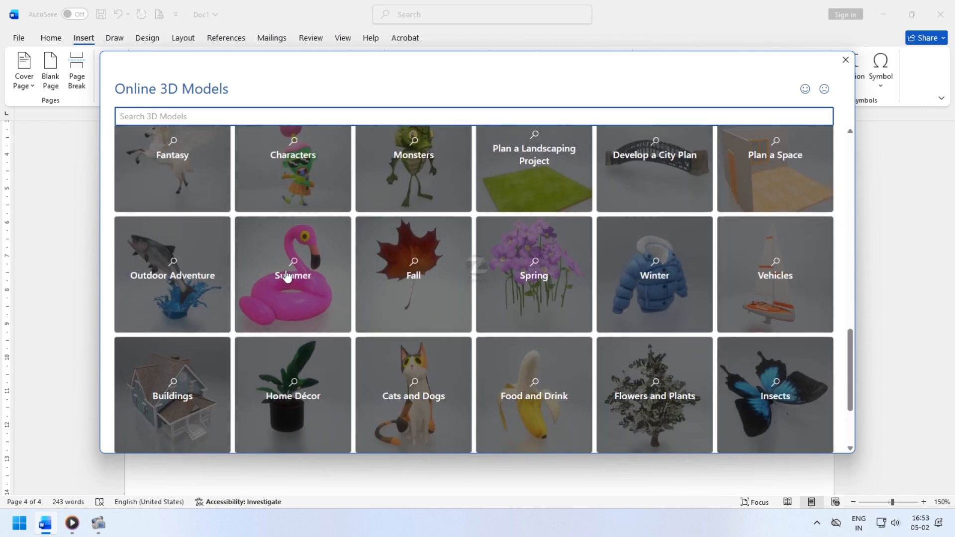
scroll(287, 275, up, 12)
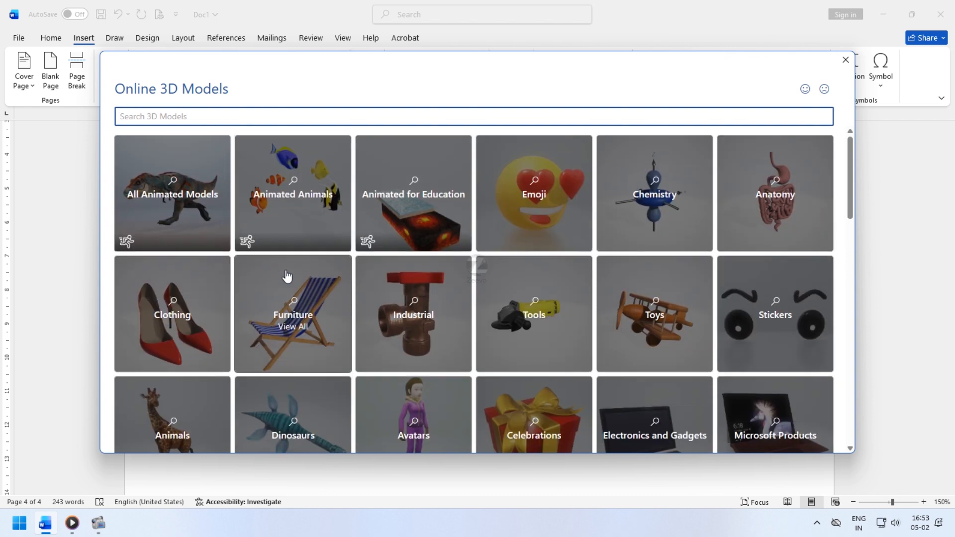
scroll(287, 275, down, 1)
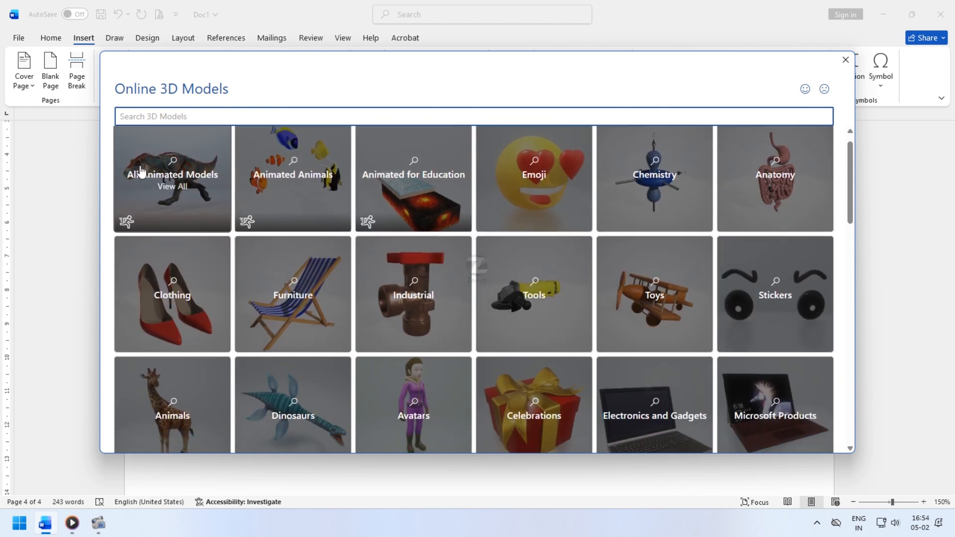
scroll(212, 216, up, 1)
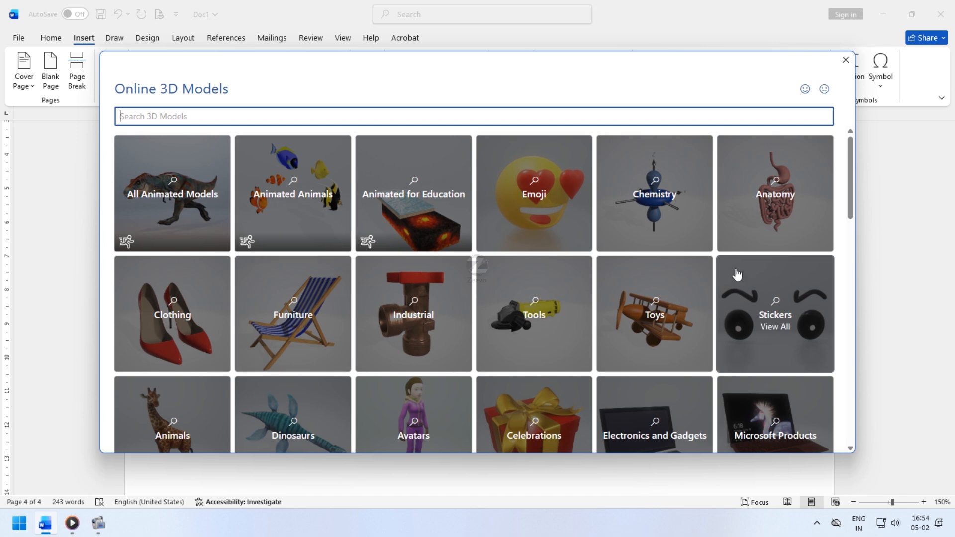
scroll(616, 317, down, 2)
scroll(616, 317, down, 9)
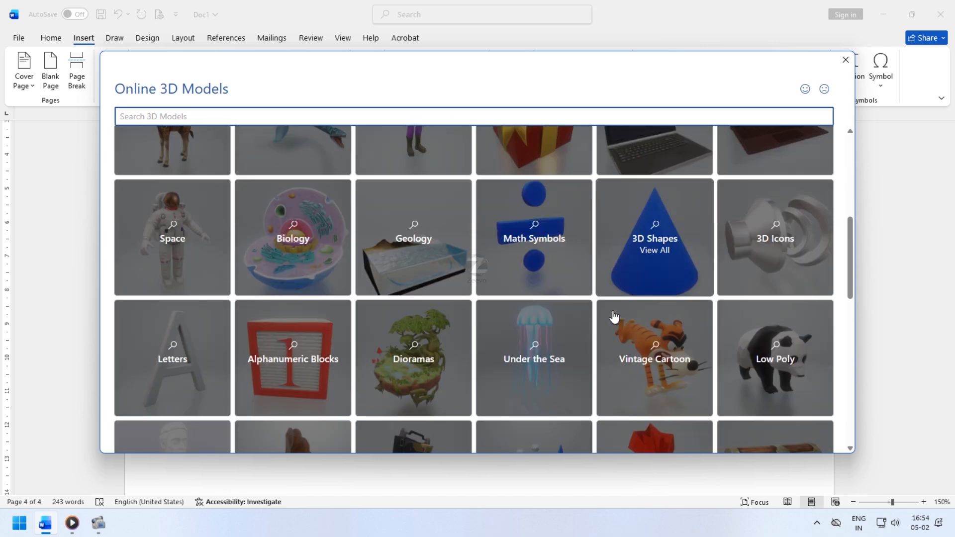
scroll(610, 324, up, 10)
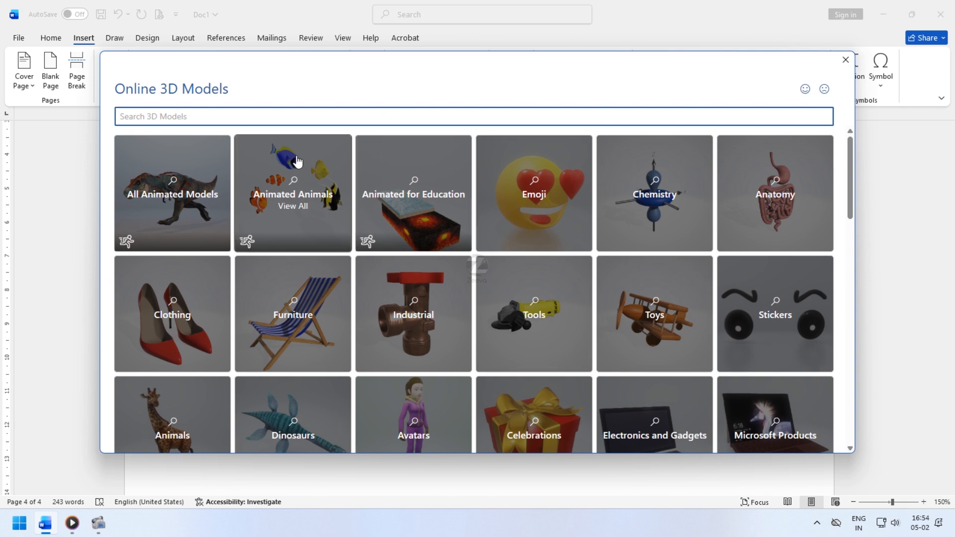
- Insert the animated dog model from the Animated Animals category
click(321, 199)
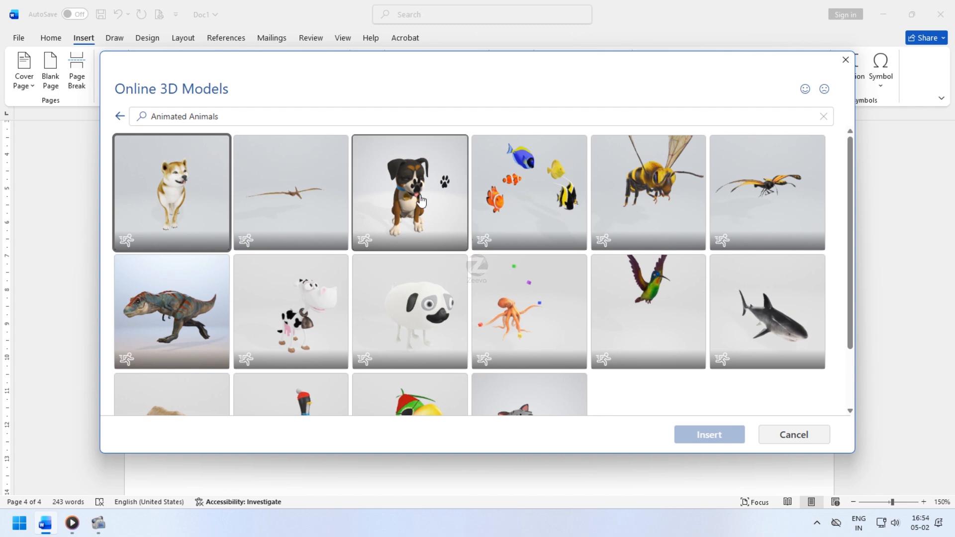
click(422, 200)
click(696, 431)
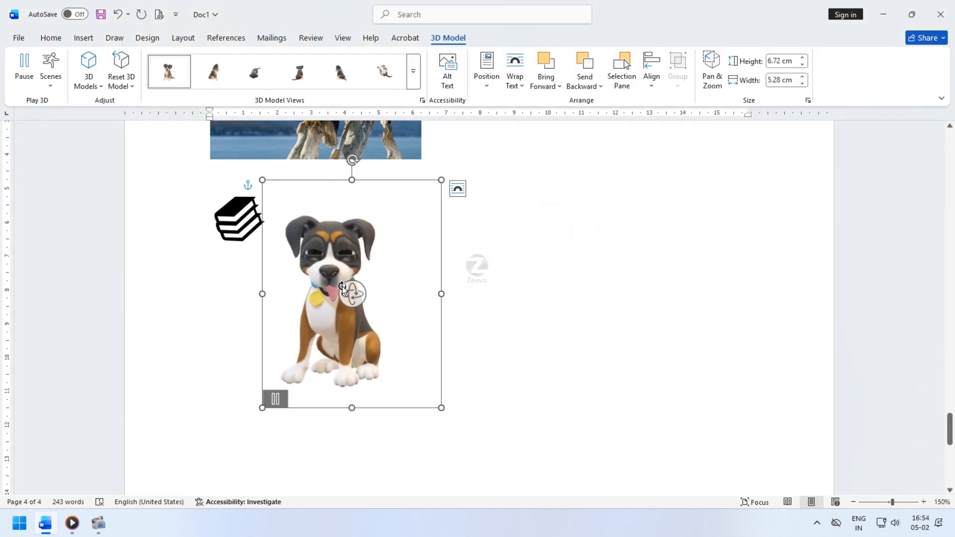
- Shrink the dog model slightly from its corner and rotate it in 3D
drag(273, 202, 278, 202)
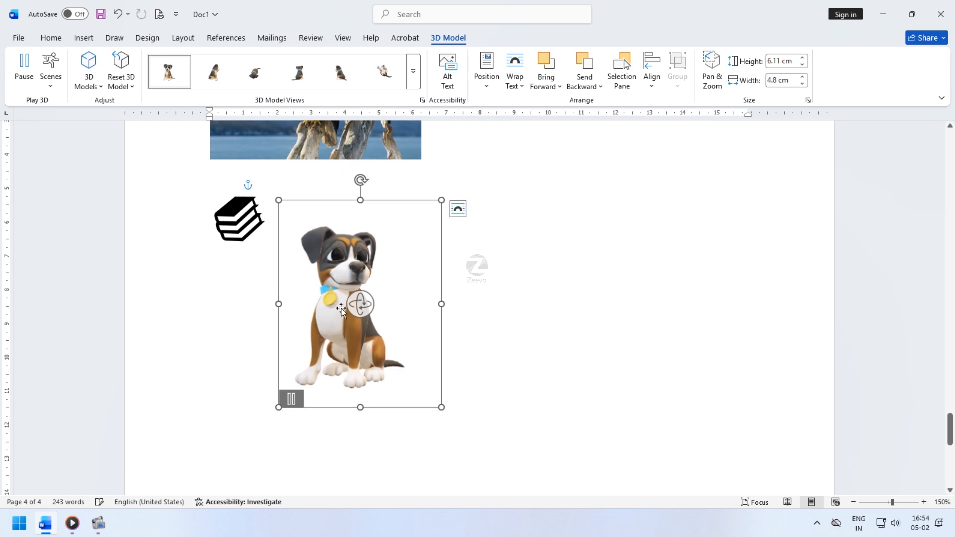
drag(360, 301, 381, 303)
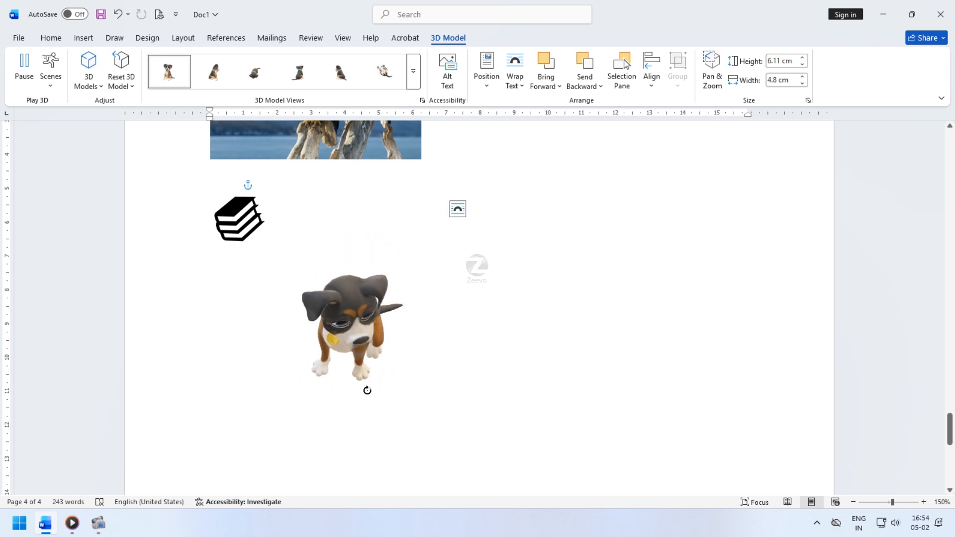
drag(287, 340, 475, 132)
- Try the 3D Model Views presets on the dog, then rotate it back to a front-facing pose
click(224, 73)
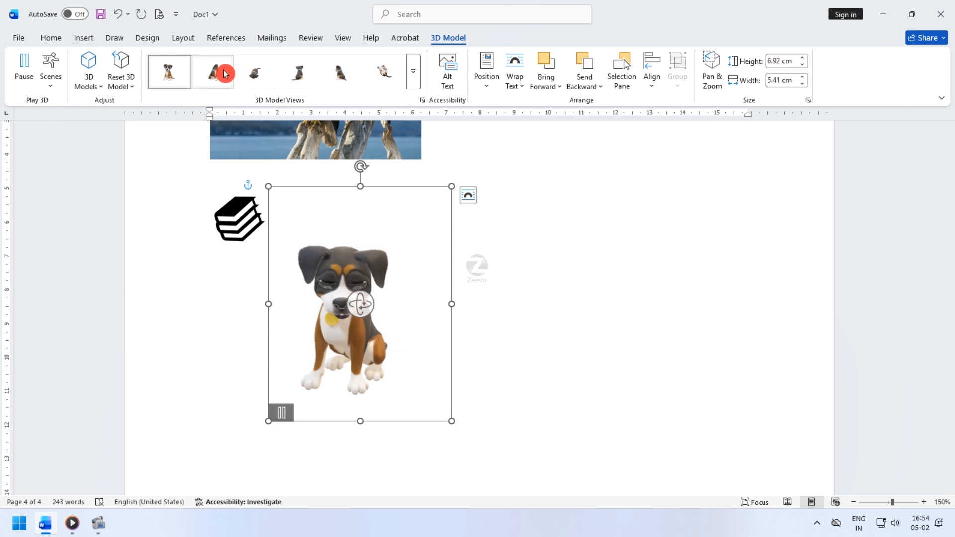
click(254, 73)
click(300, 73)
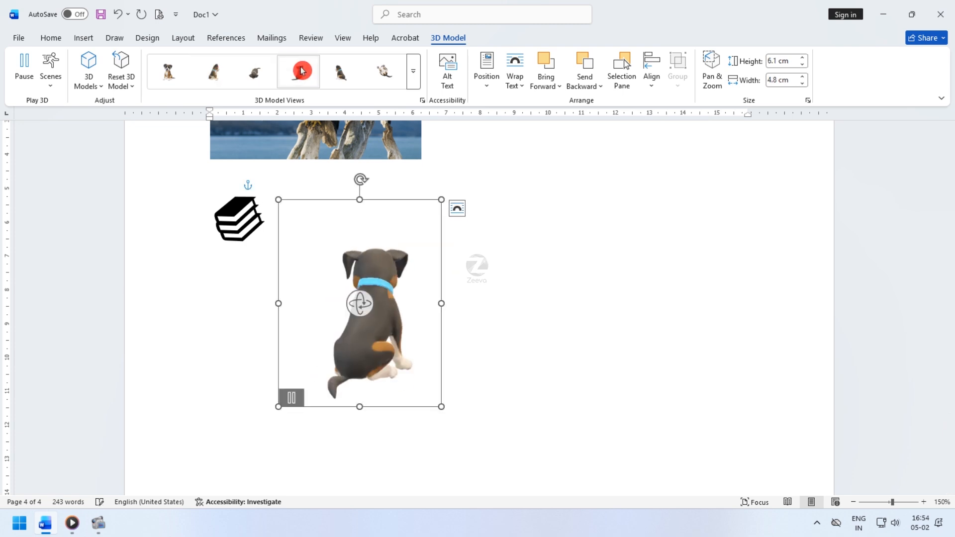
click(342, 75)
click(384, 72)
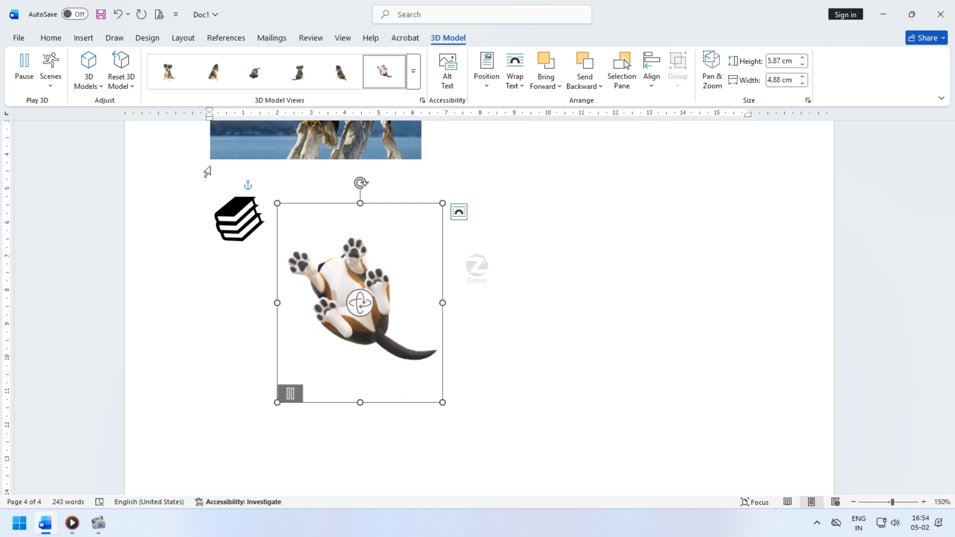
drag(346, 351, 409, 373)
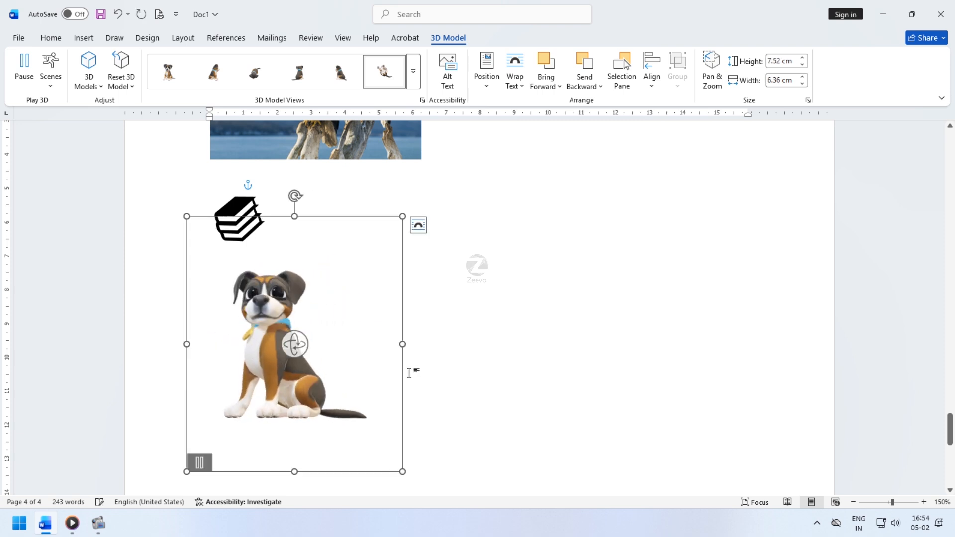